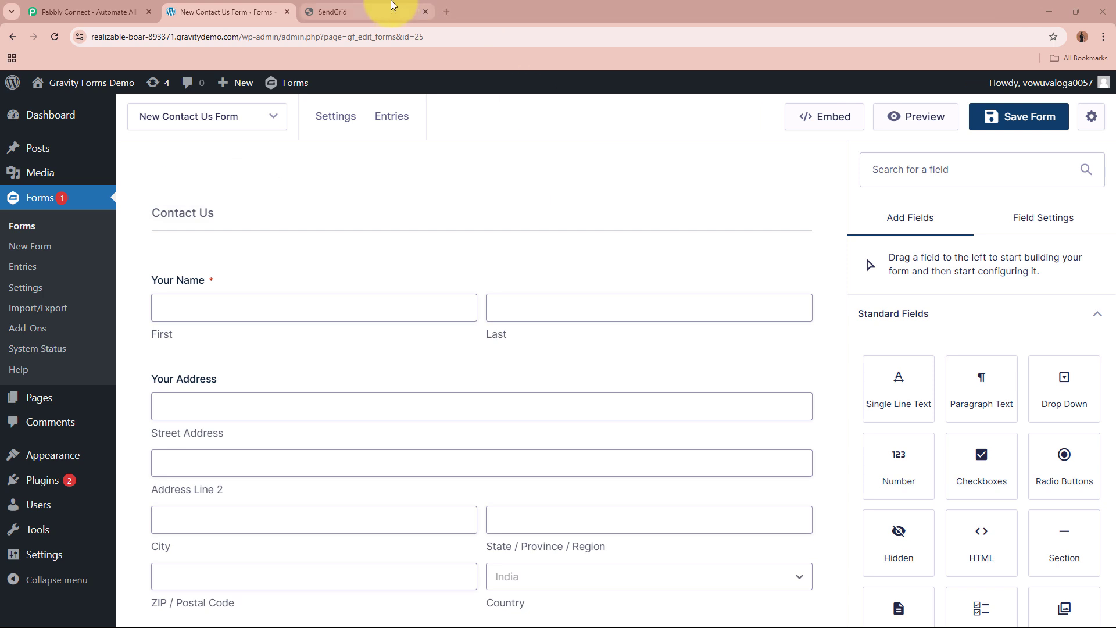
Review the empty New Leads contact list in SendGrid and the New Contact Us Form in Gravity Forms.
click(398, 11)
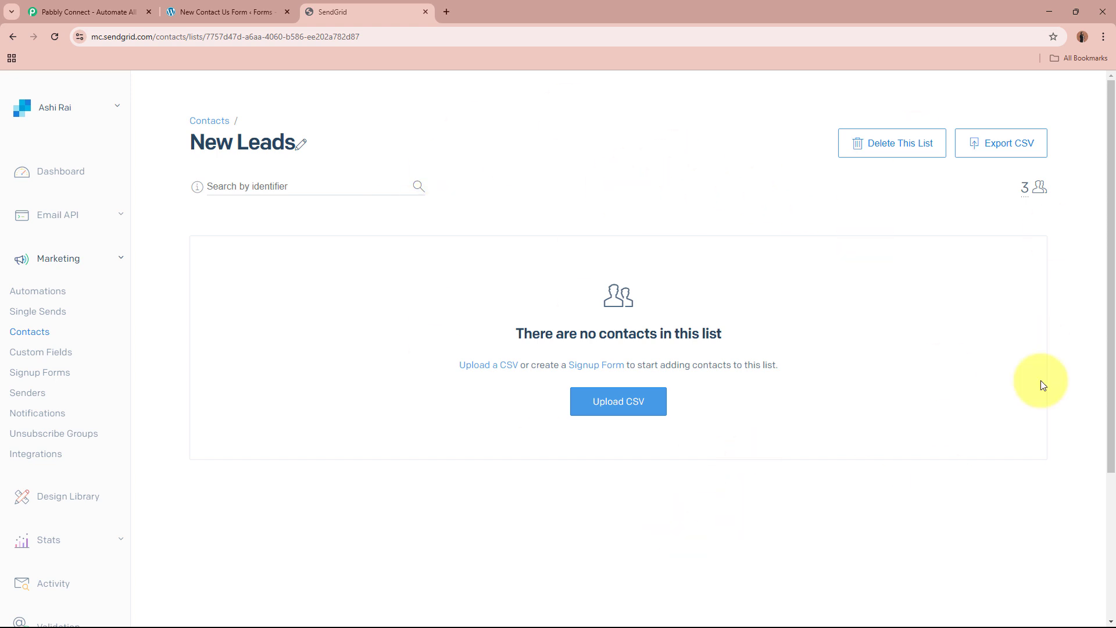
click(274, 11)
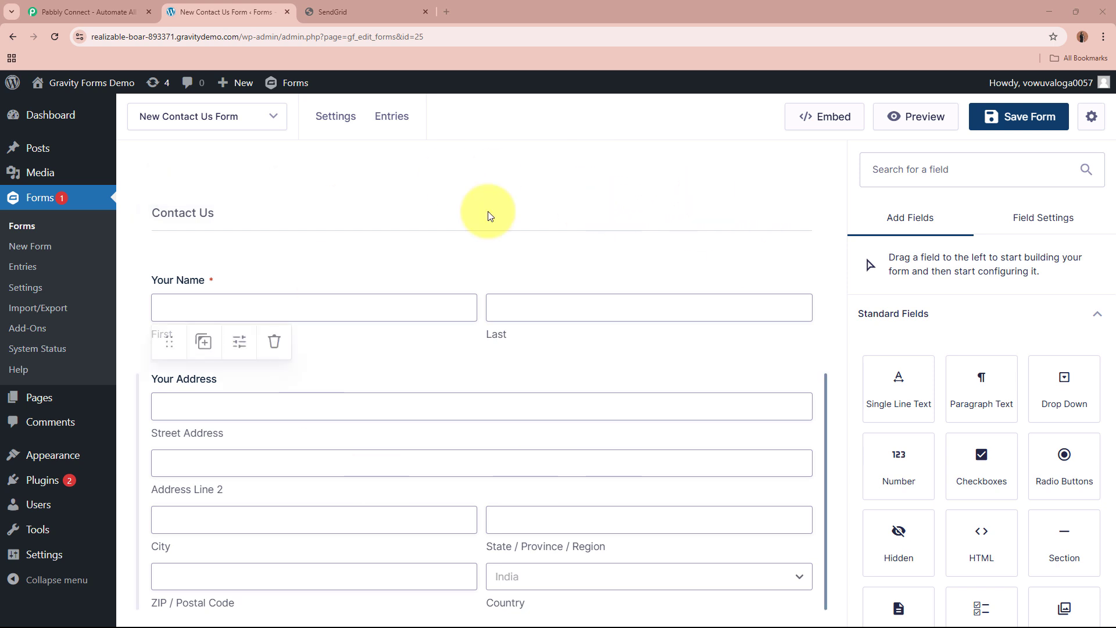
click(365, 6)
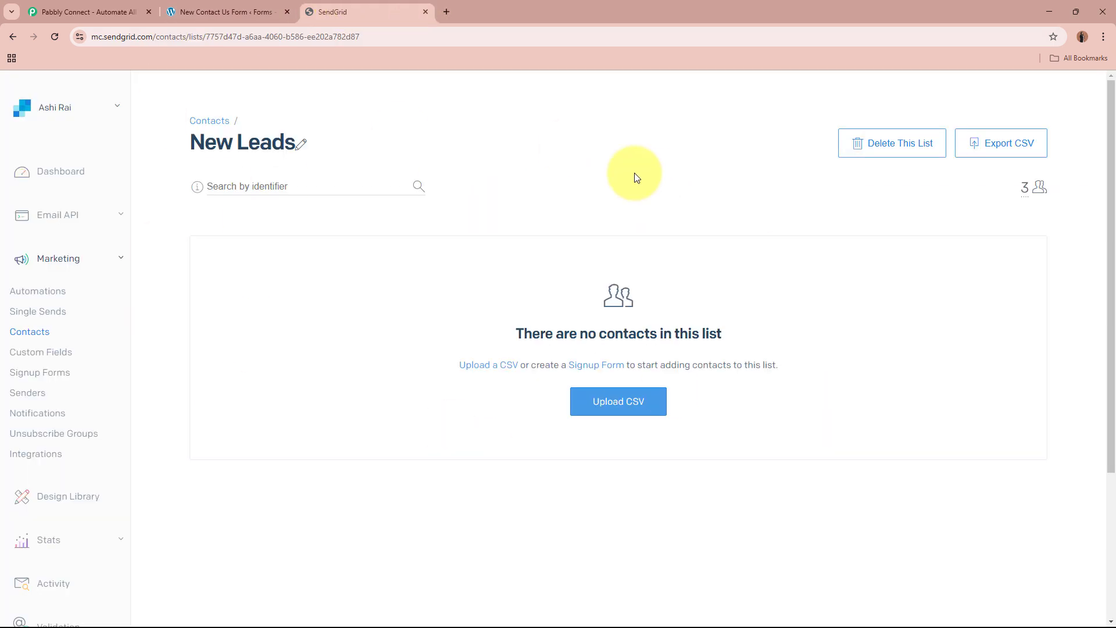
Switch to the Pabbly Connect website, dismiss the promotional offer and sign in to the Pabbly account.
click(83, 12)
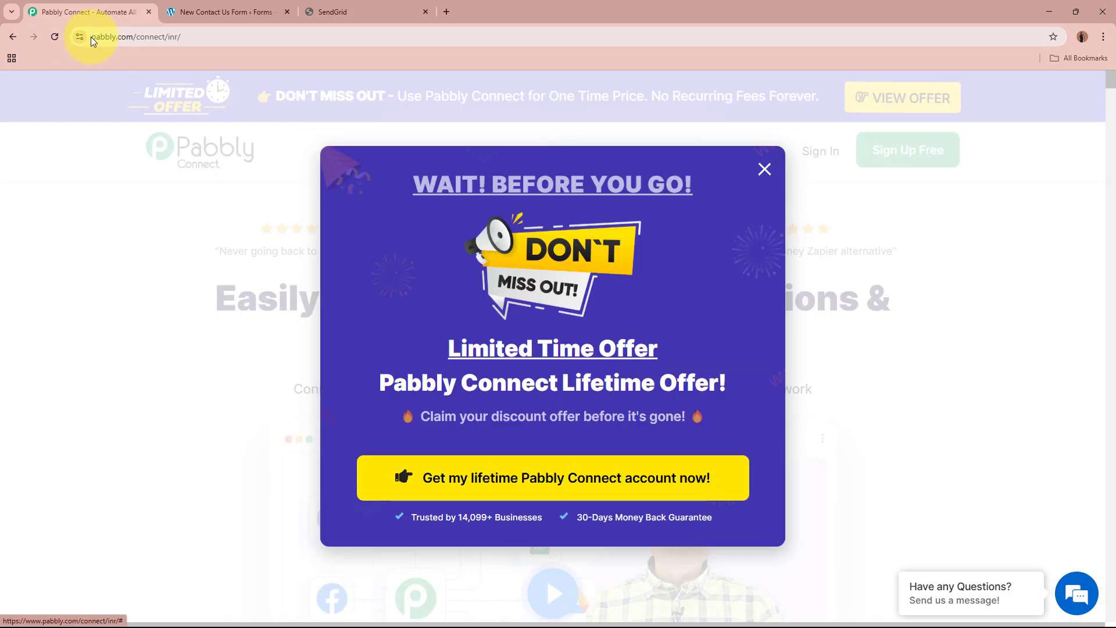
click(93, 38)
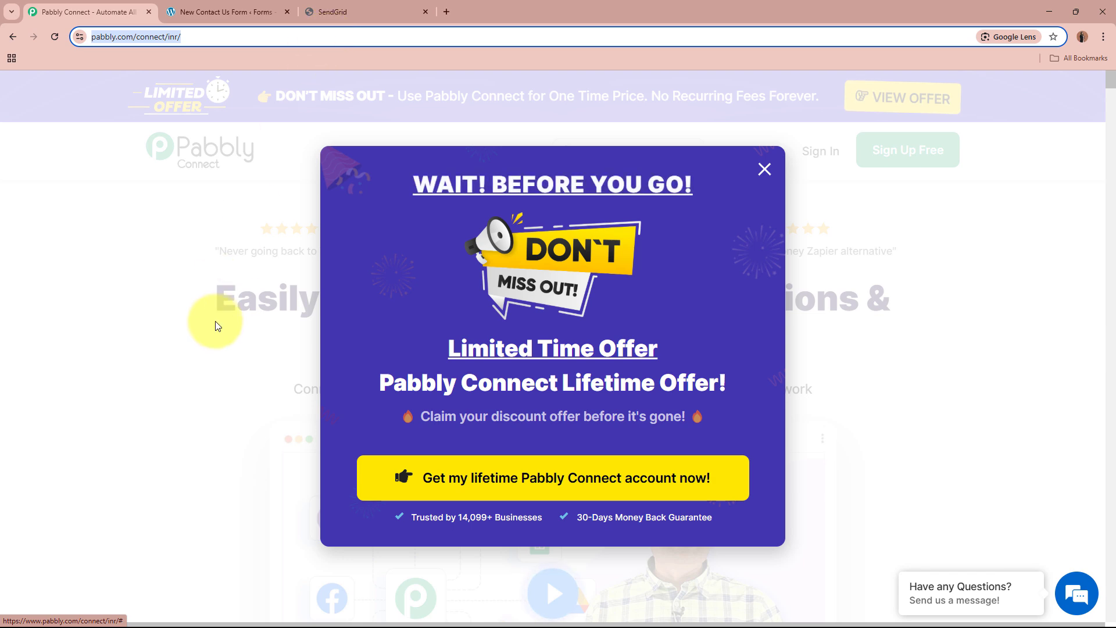
click(642, 142)
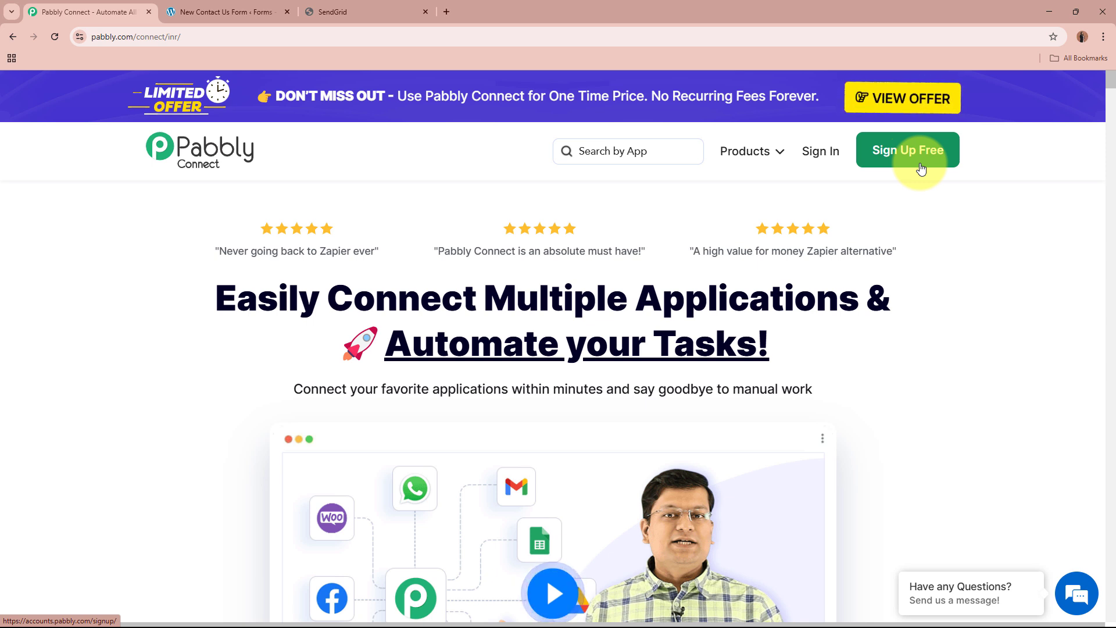
click(812, 155)
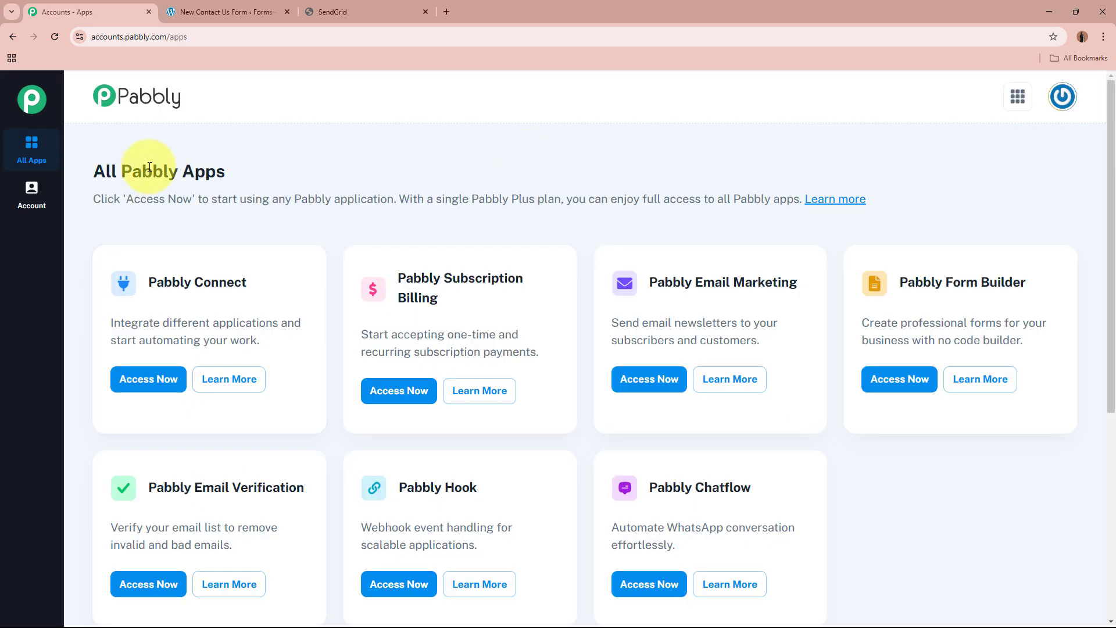
Access Pabbly Connect from the list of all Pabbly apps.
drag(91, 170, 285, 176)
click(284, 172)
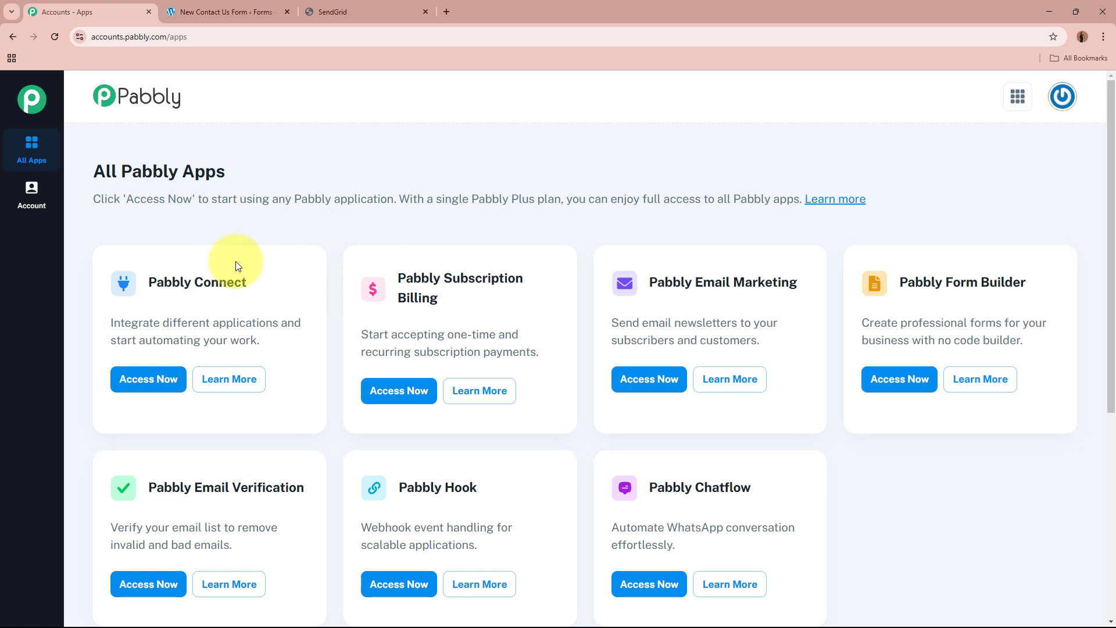
drag(149, 282, 277, 288)
click(277, 288)
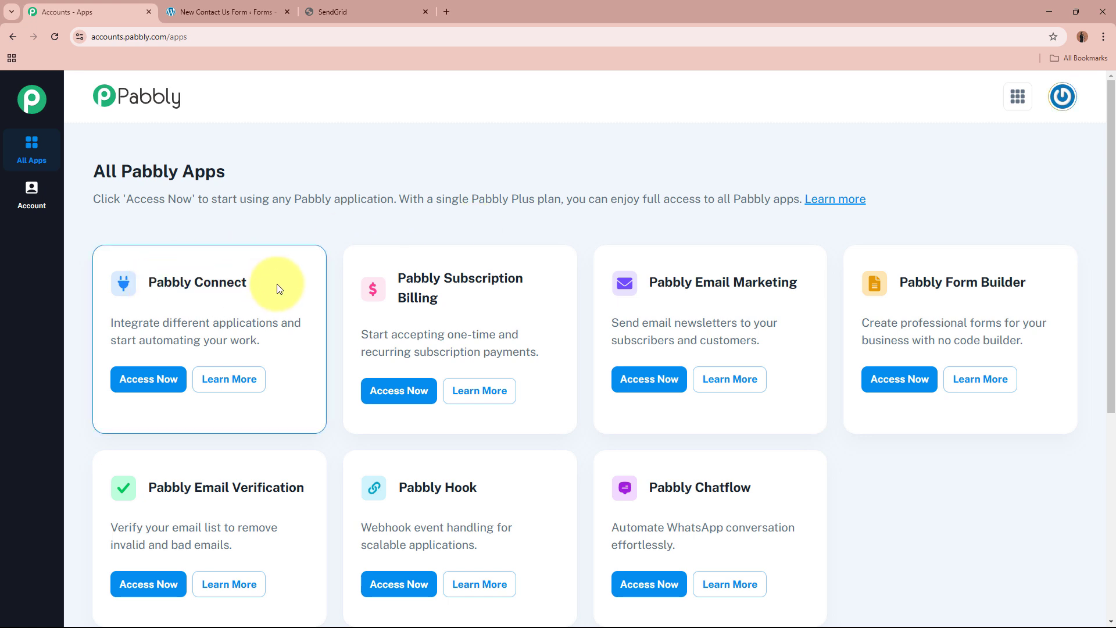
click(153, 374)
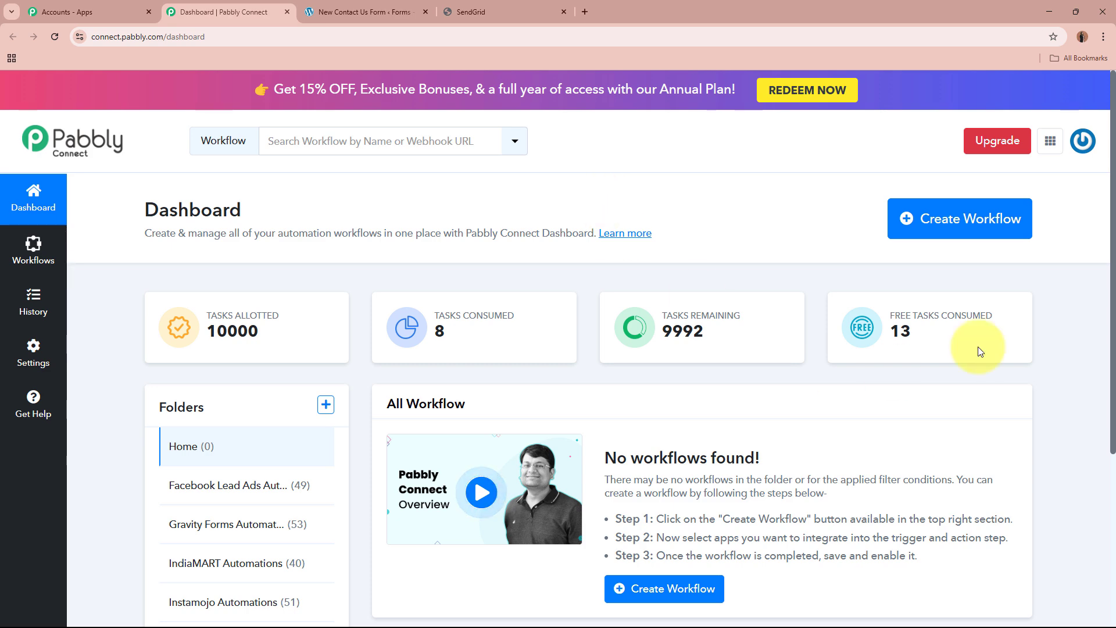
Start a new workflow and name it "Create or Update SendGrid Contact on Gravity Forms Submission".
click(981, 227)
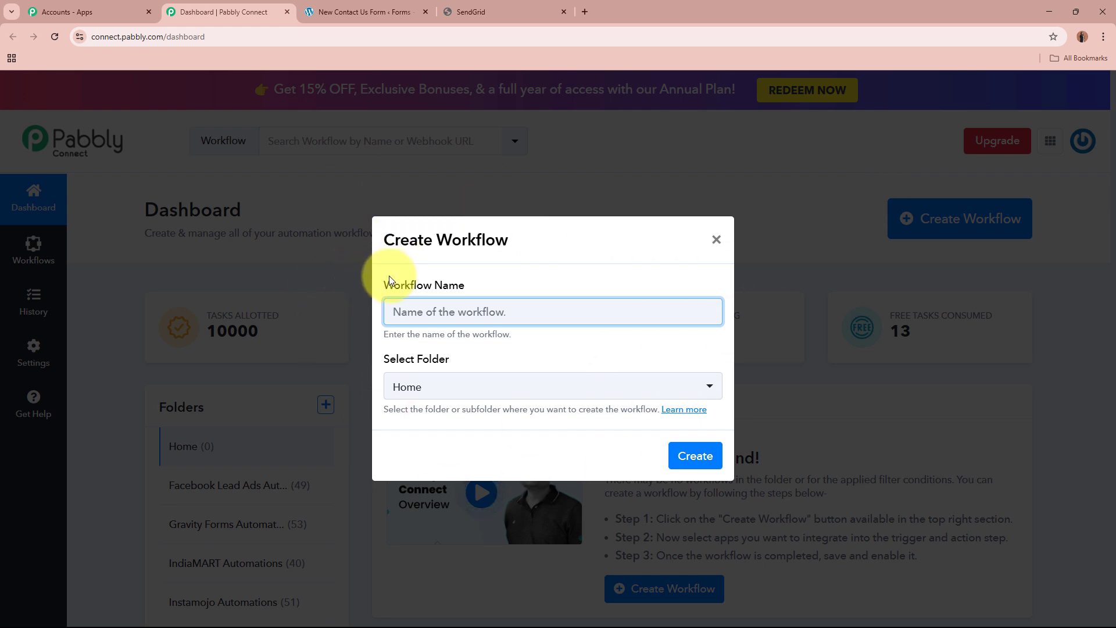
drag(386, 274, 428, 333)
drag(374, 356, 481, 356)
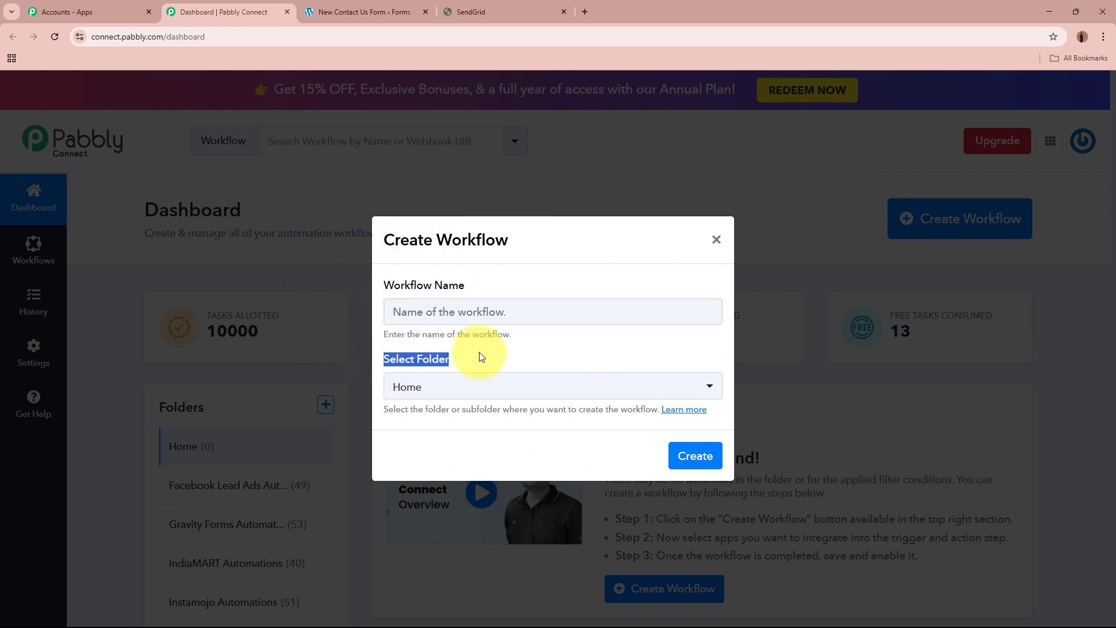
click(482, 311)
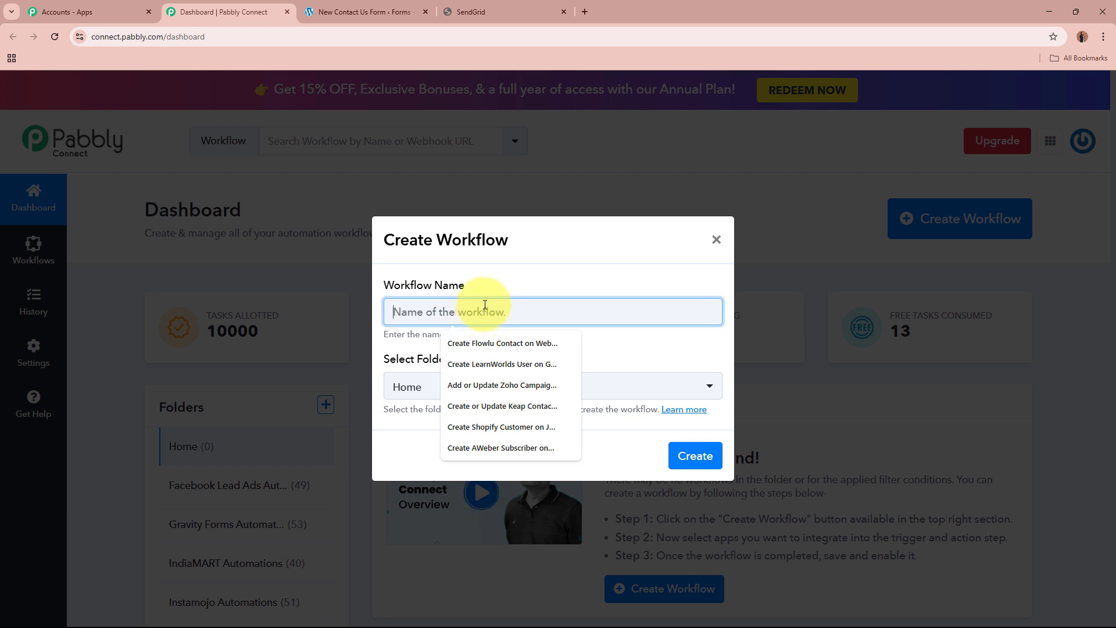
text(Create or Update SendGrid Contact on Gravity Forms Submission)
click(491, 352)
drag(400, 312, 742, 319)
click(656, 350)
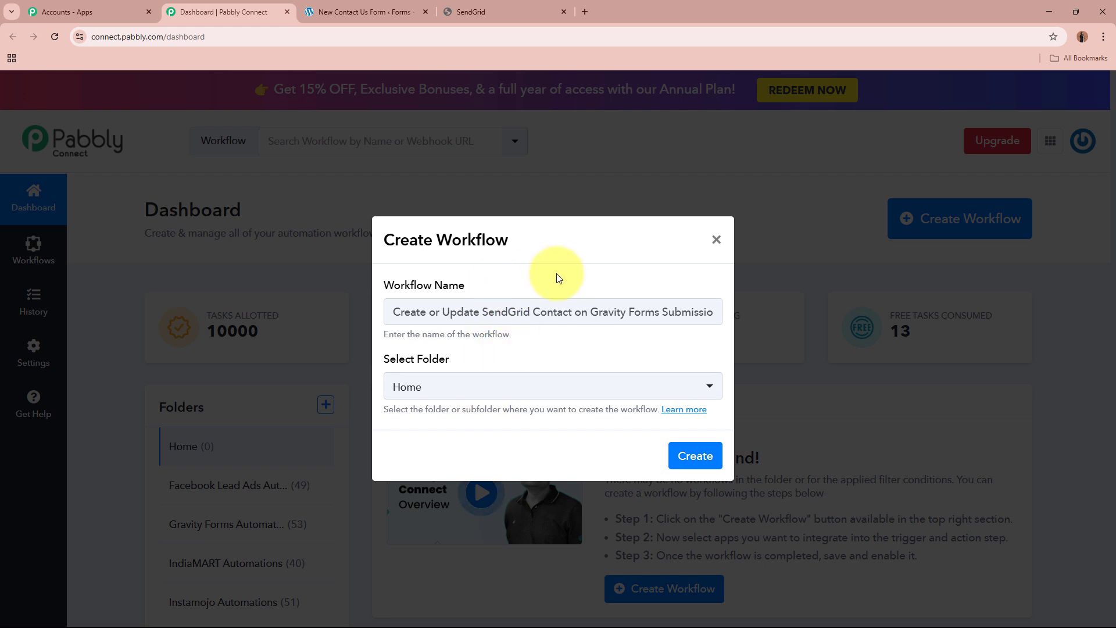
Place the workflow in the Gravity Forms Automations folder and create it.
click(428, 386)
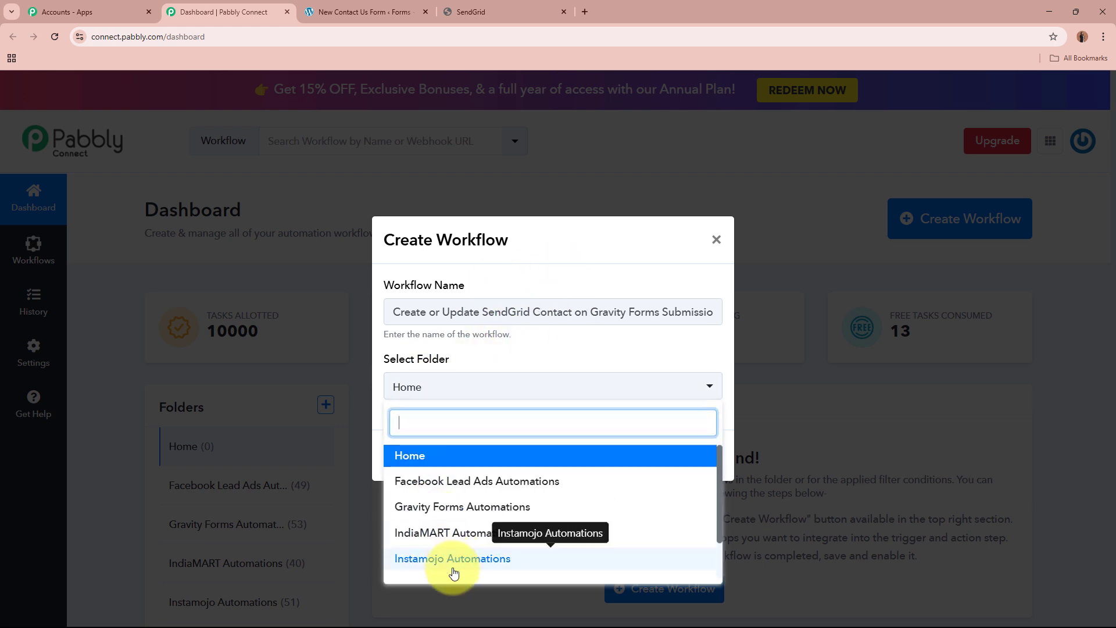
click(455, 507)
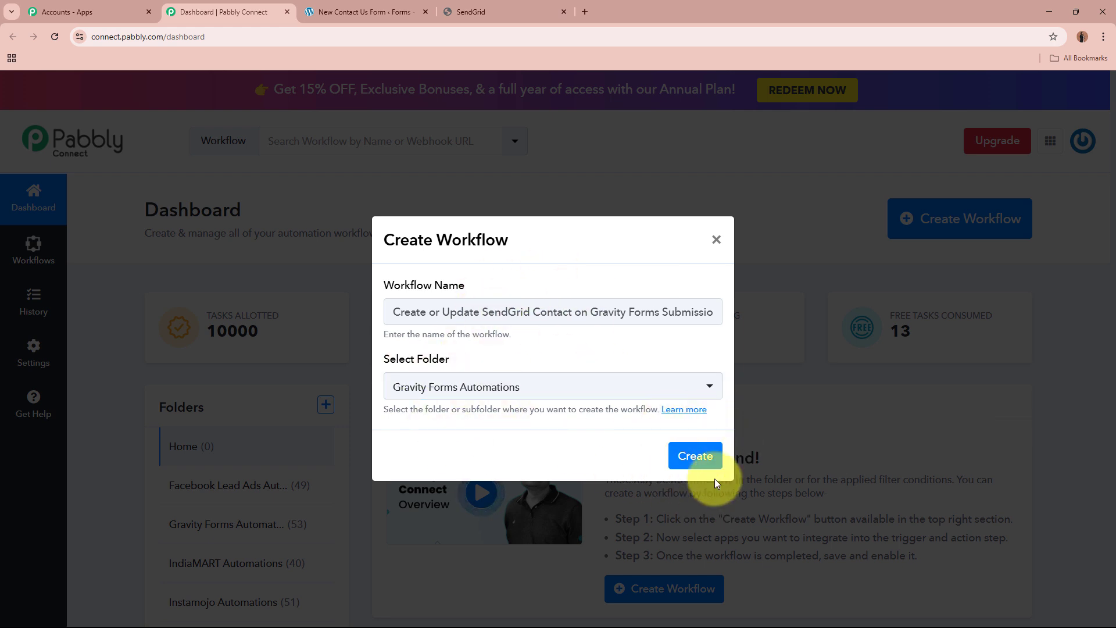
click(697, 459)
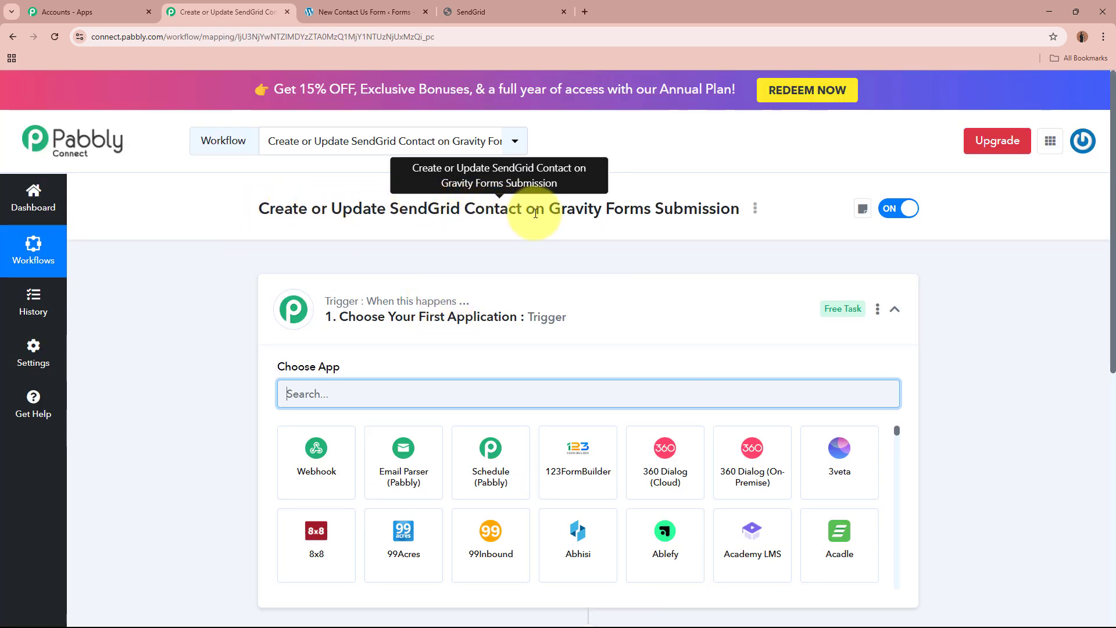
Search for "Gravity" and choose Gravity Forms as the workflow's trigger application.
click(655, 316)
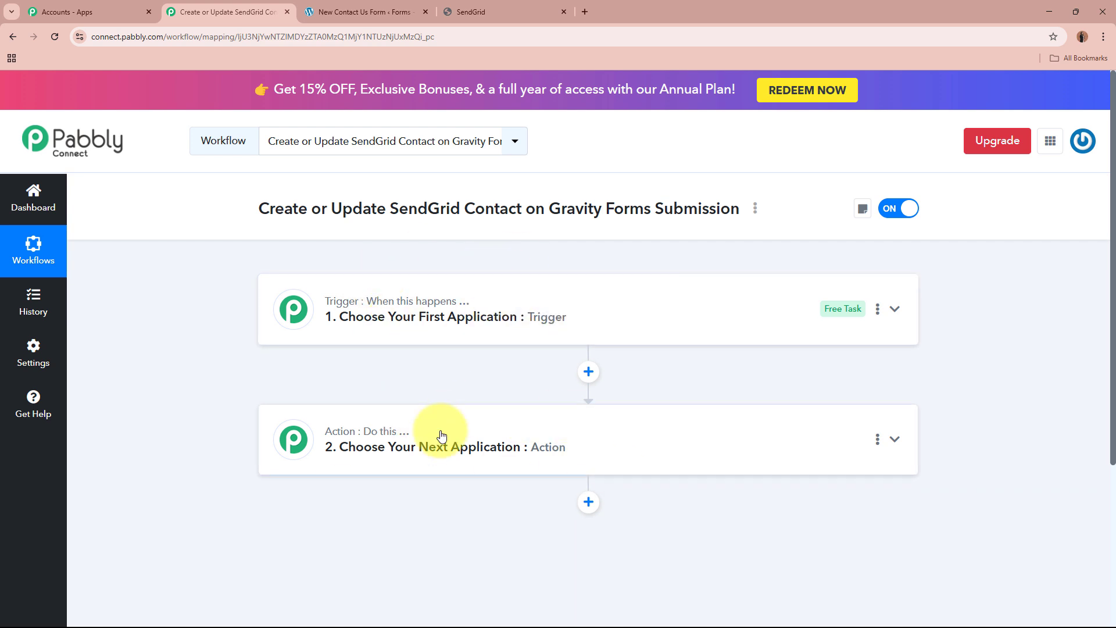
click(686, 320)
click(607, 400)
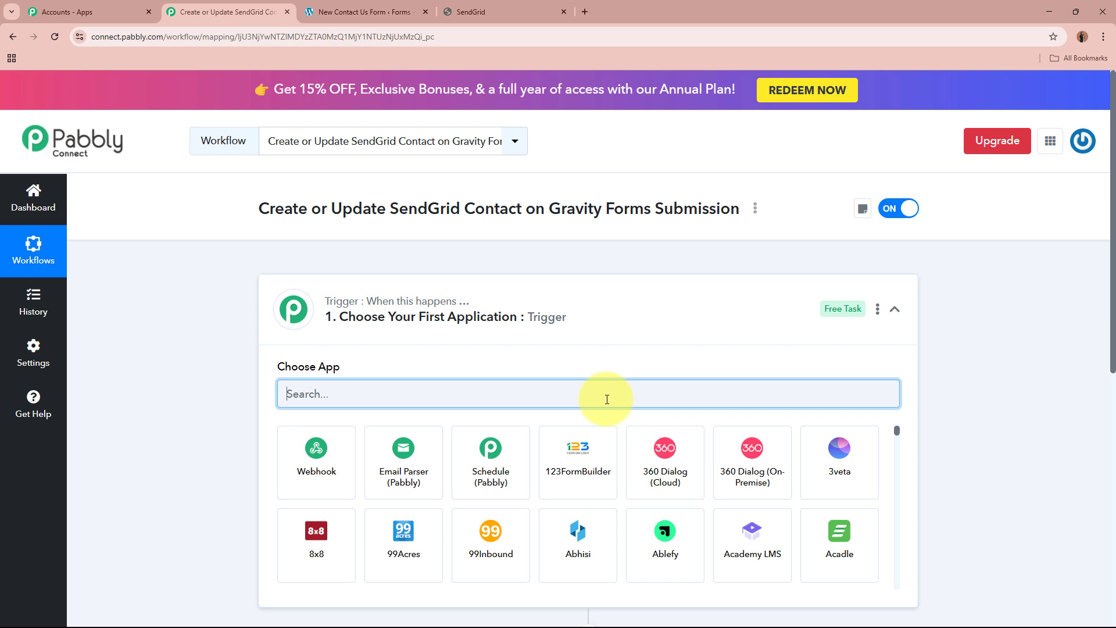
text(Gravity)
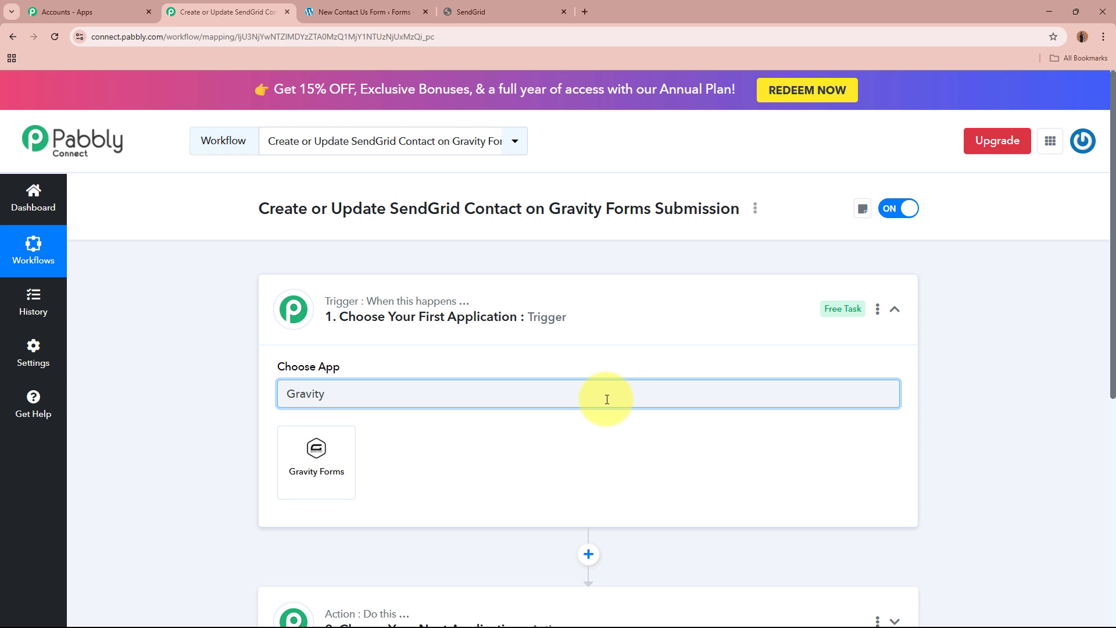
click(310, 473)
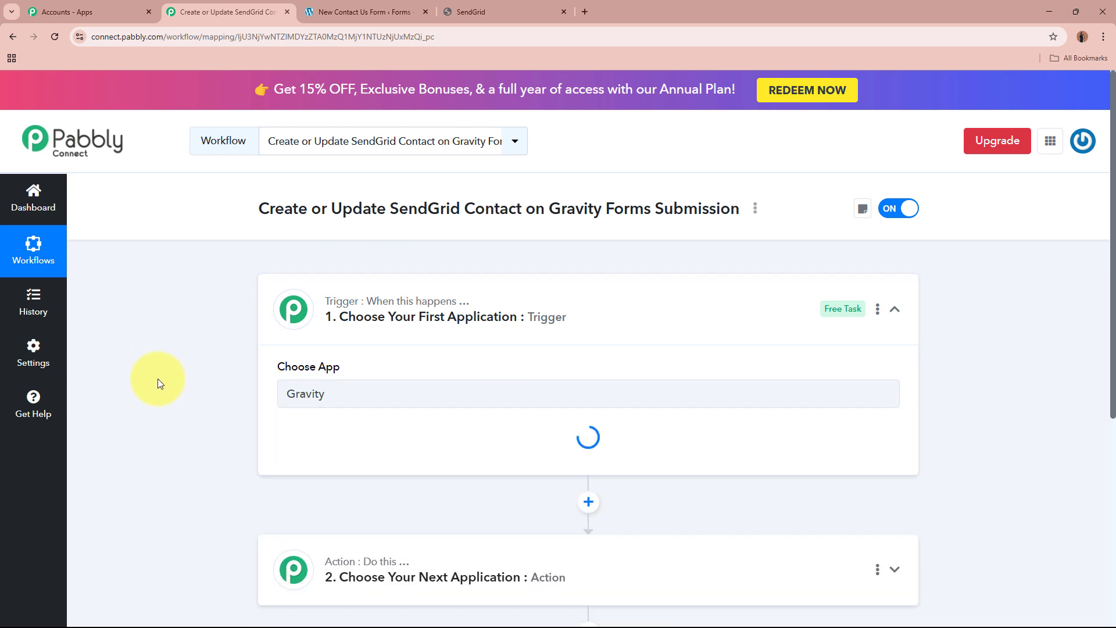
Set the Gravity Forms trigger event to New Response.
click(372, 12)
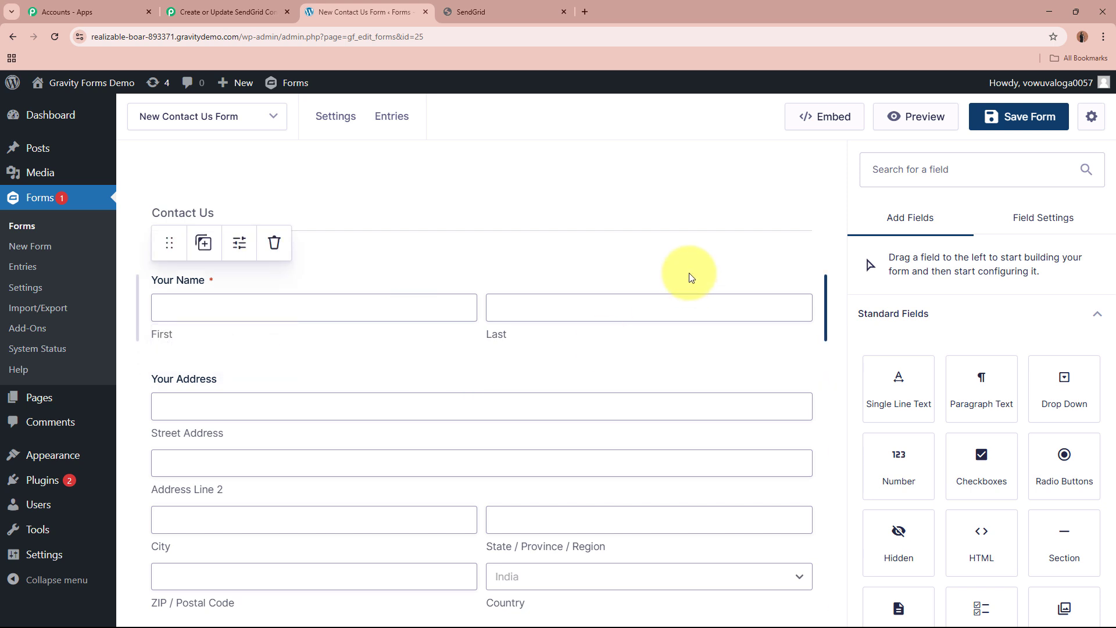
click(228, 11)
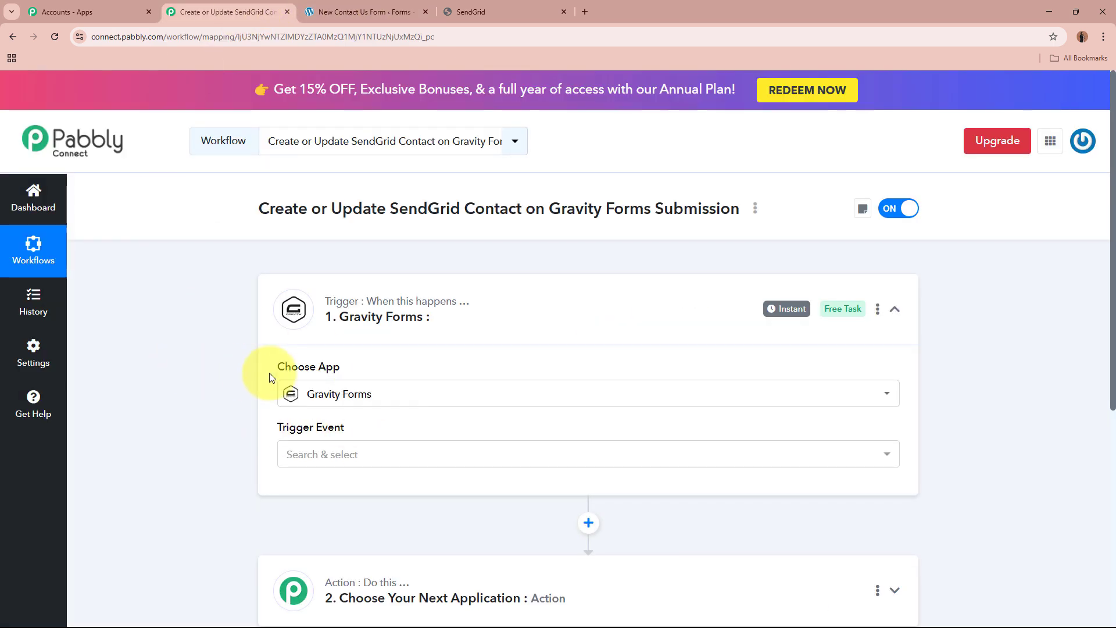
drag(277, 368, 388, 372)
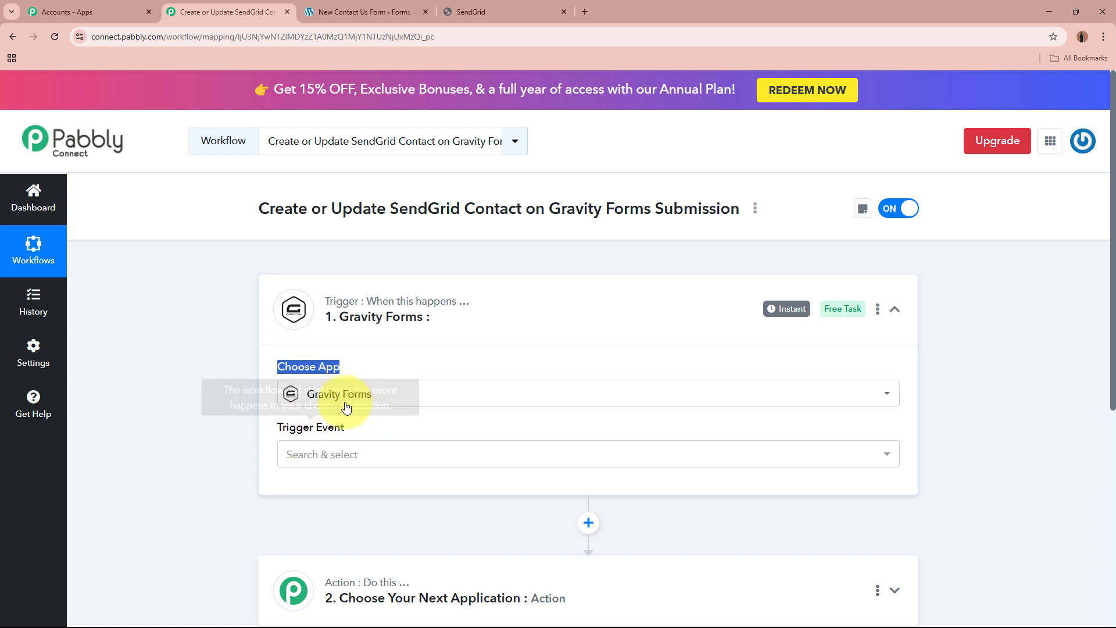
drag(186, 406, 375, 398)
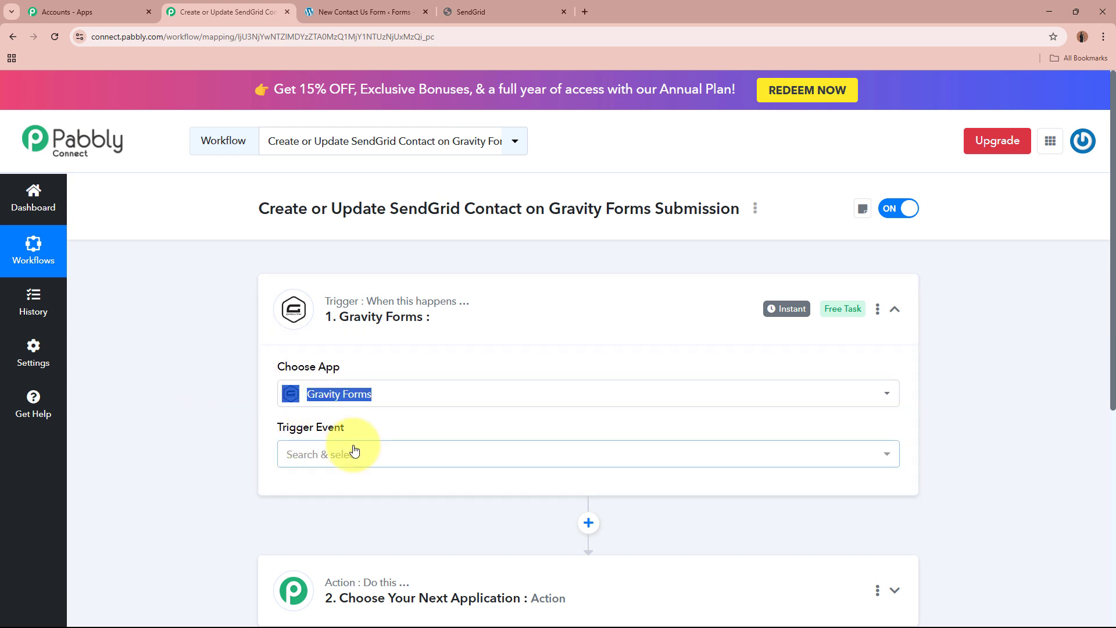
click(354, 453)
scroll(215, 491, down, 2)
click(374, 405)
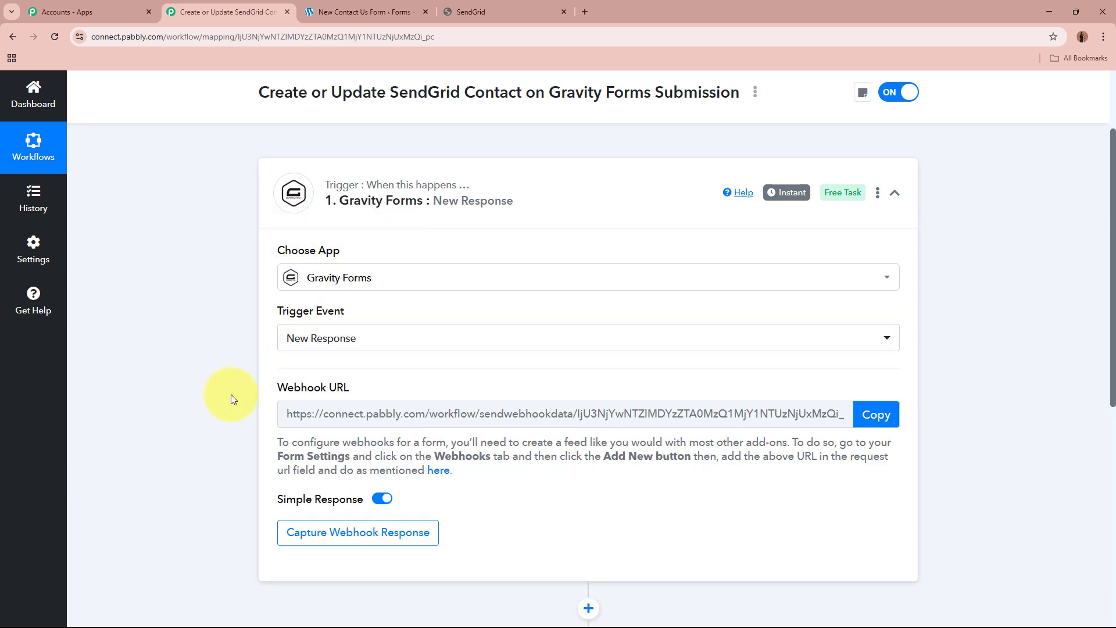
Read the webhook setup instructions and copy the Gravity Forms trigger's webhook URL.
drag(275, 387, 349, 388)
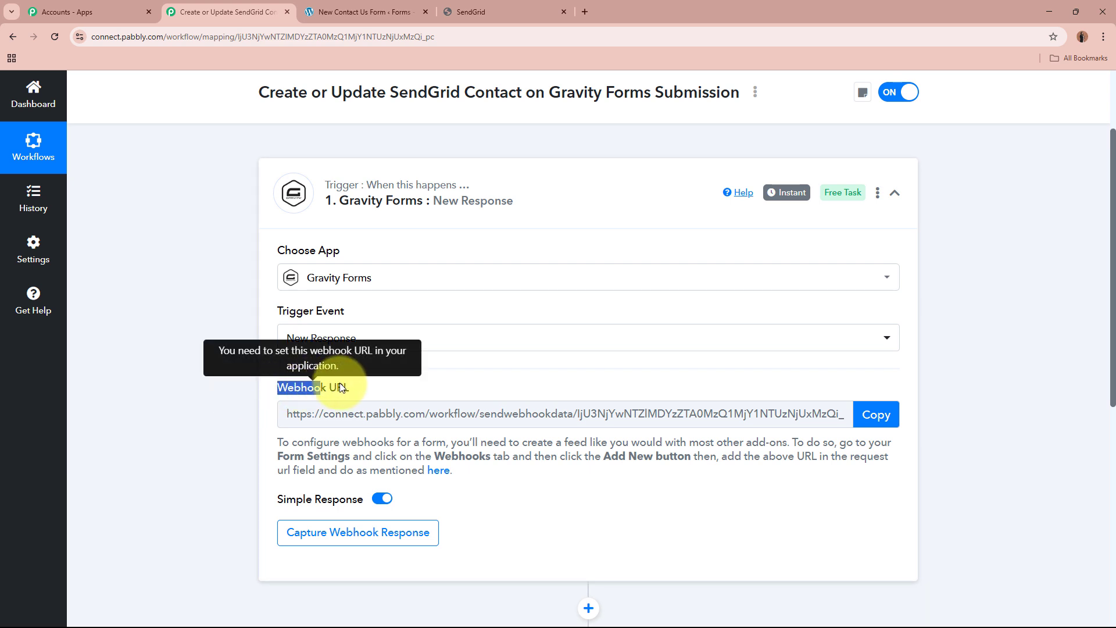
click(170, 413)
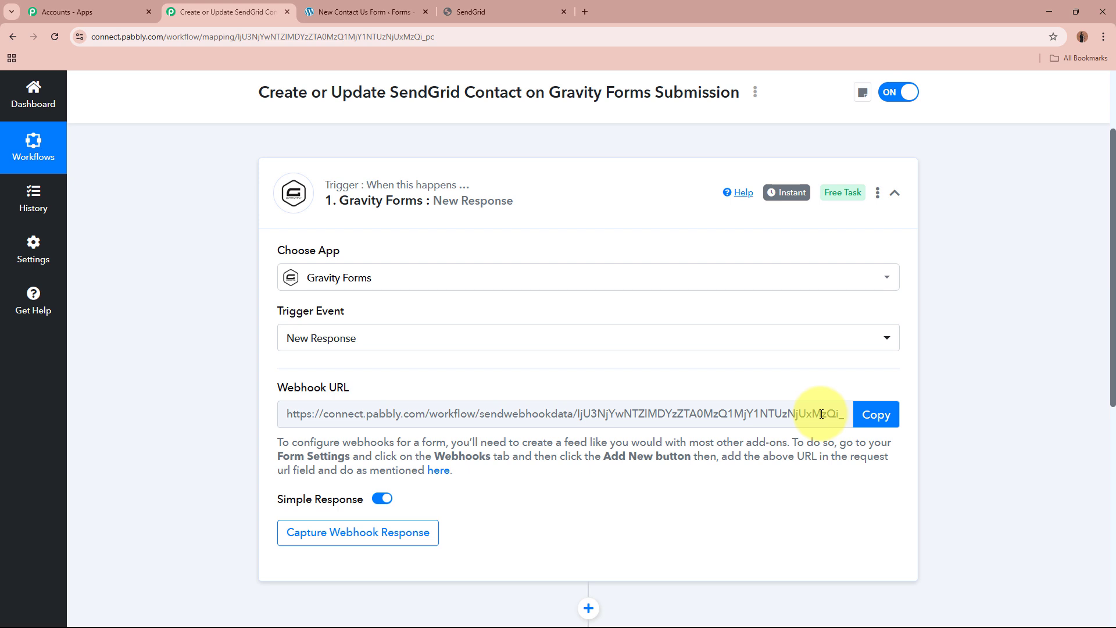
click(360, 12)
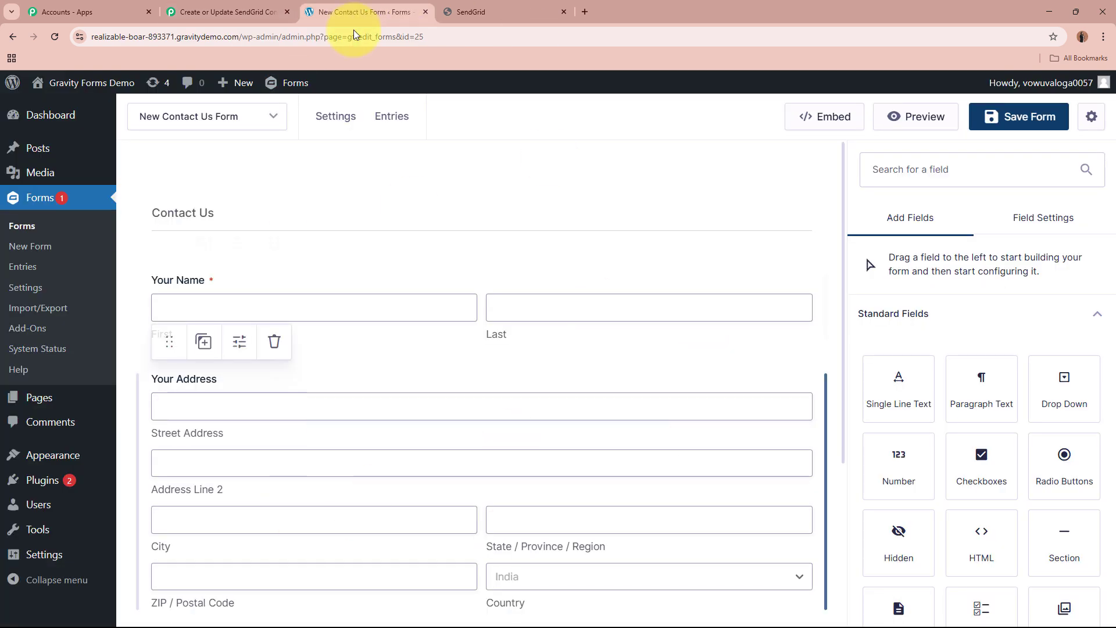
click(235, 14)
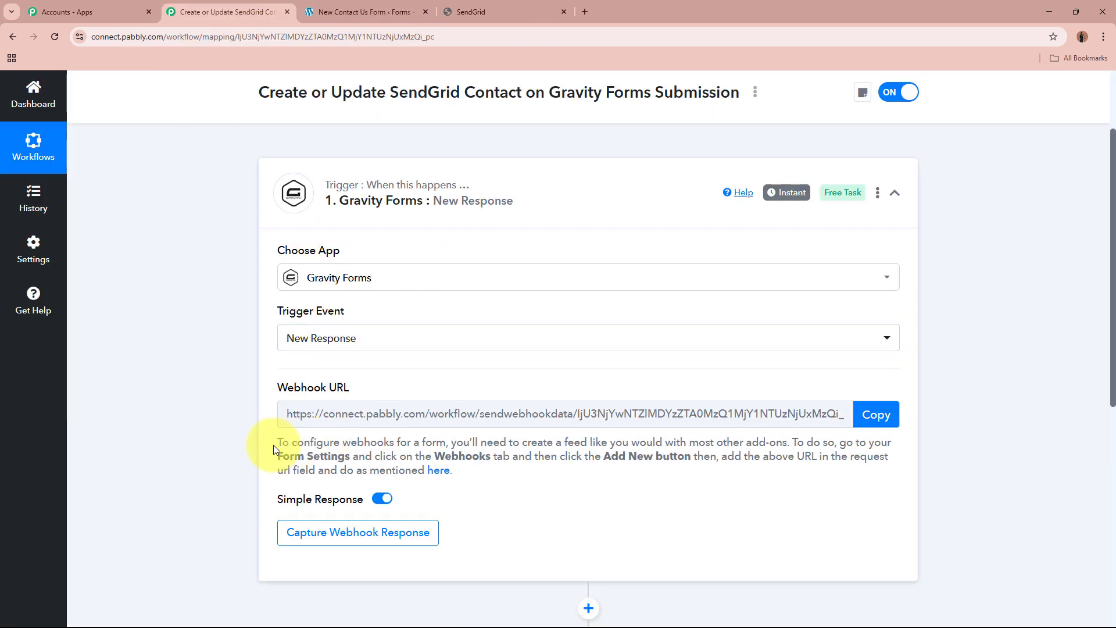
drag(274, 442, 510, 498)
click(180, 406)
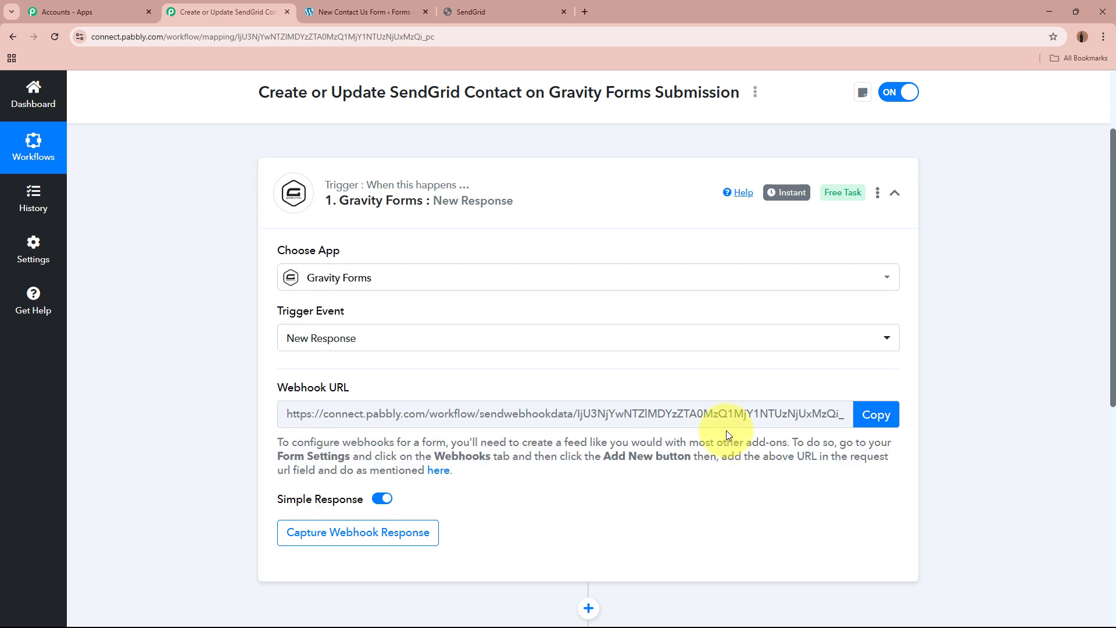
click(872, 415)
Switch to the Gravity Forms site and open the Webhooks settings of the New Contact Us Form.
scroll(1064, 473, up, 2)
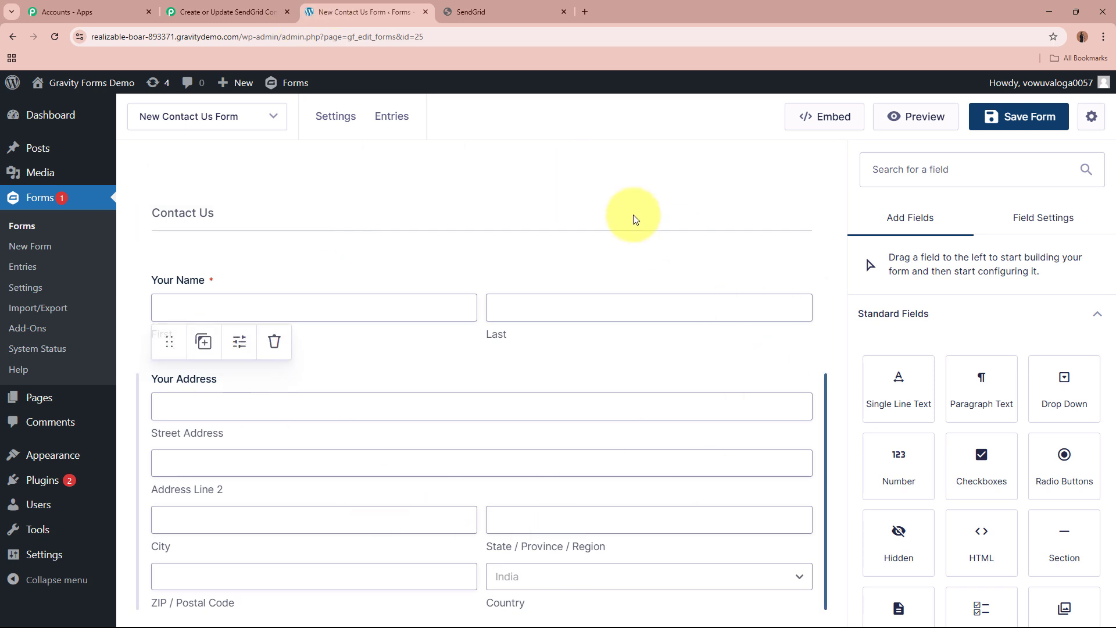
click(244, 118)
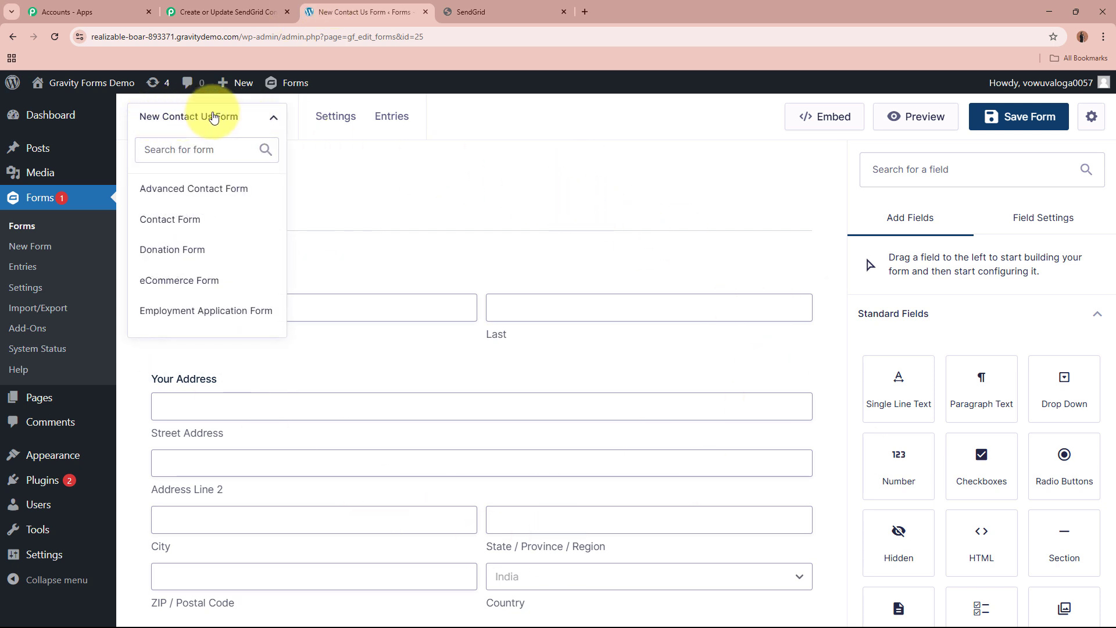
click(225, 118)
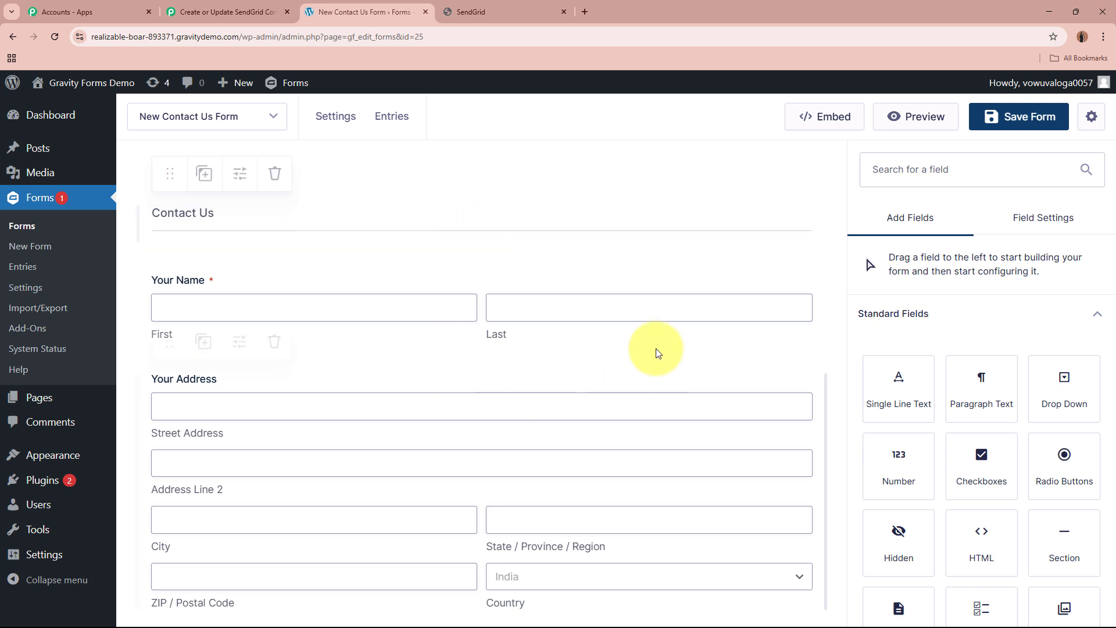
mouse_move(347, 130)
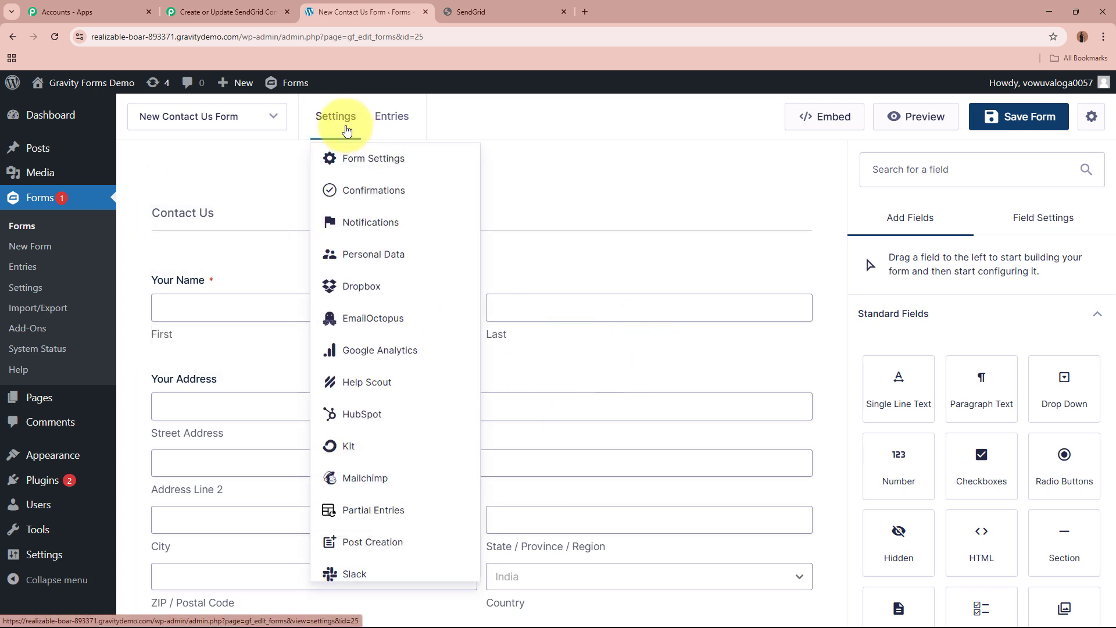
scroll(378, 566, down, 3)
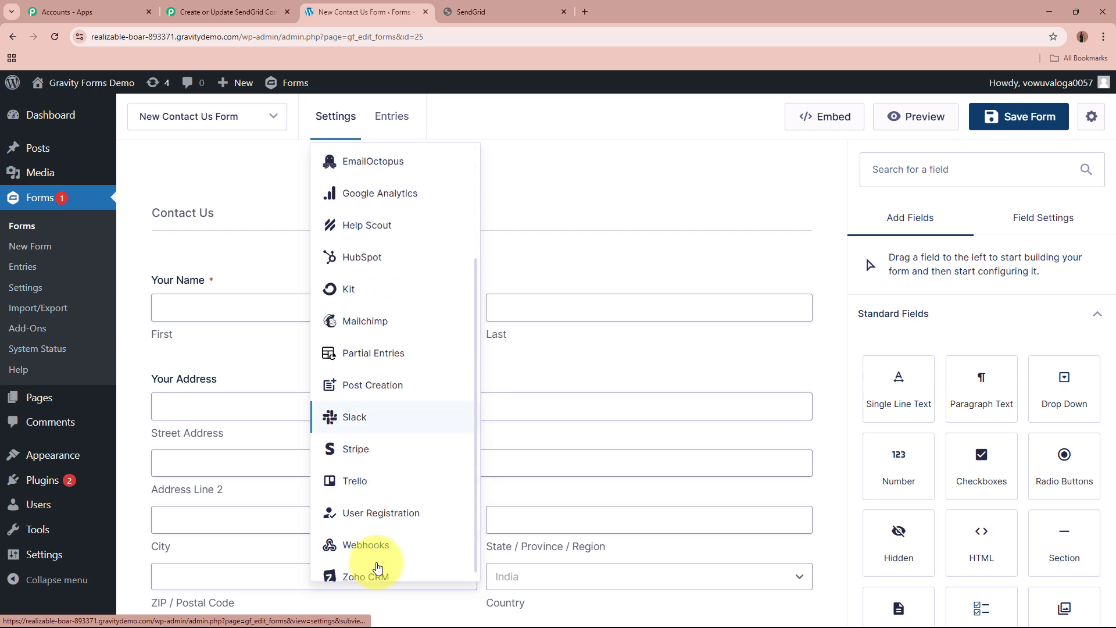
scroll(378, 566, down, 1)
click(384, 529)
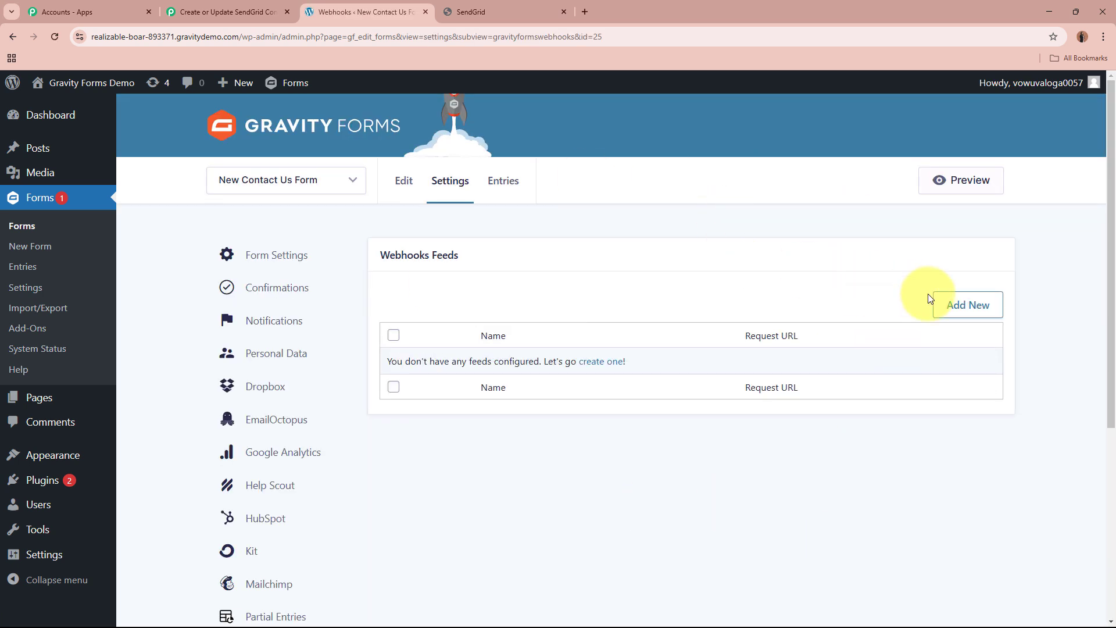
Add a new webhook feed to the form and name it New Form Submission.
click(971, 316)
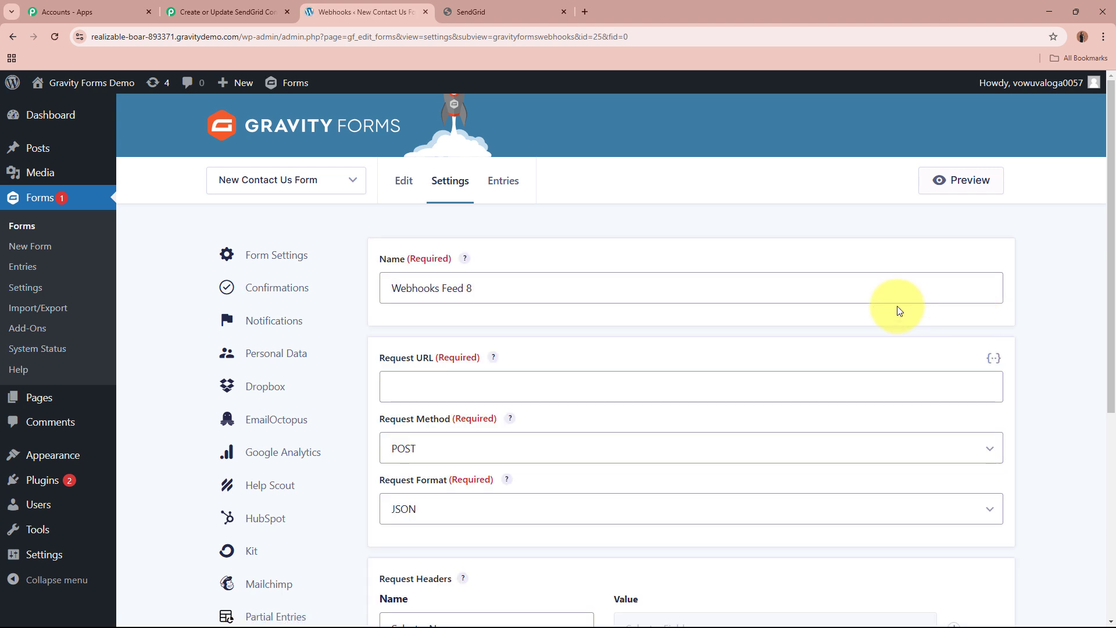
drag(483, 288, 334, 293)
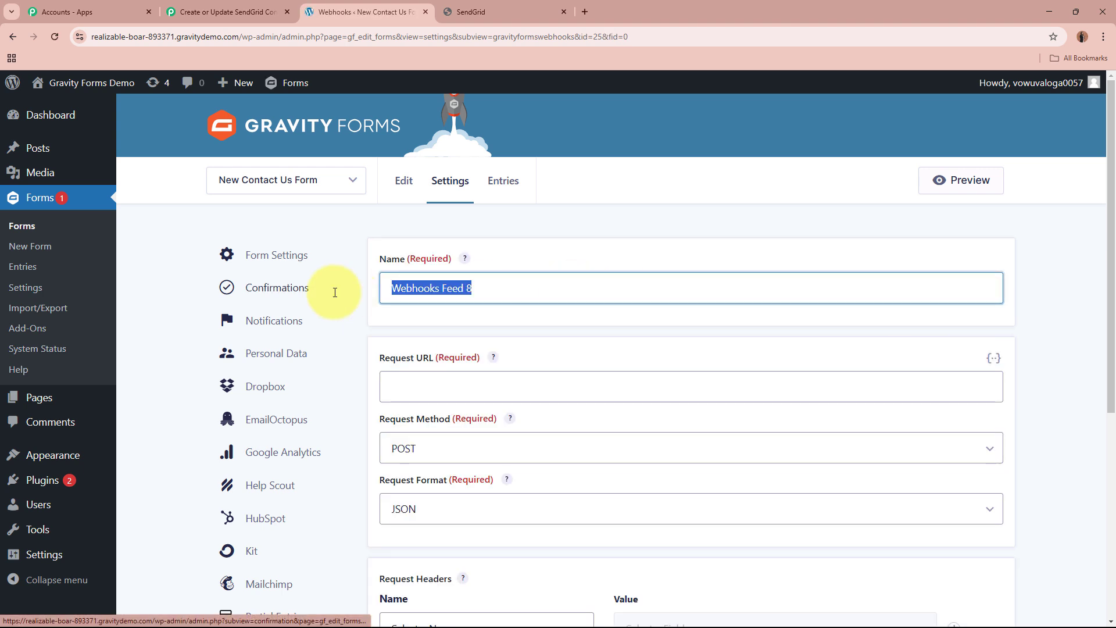
text(New)
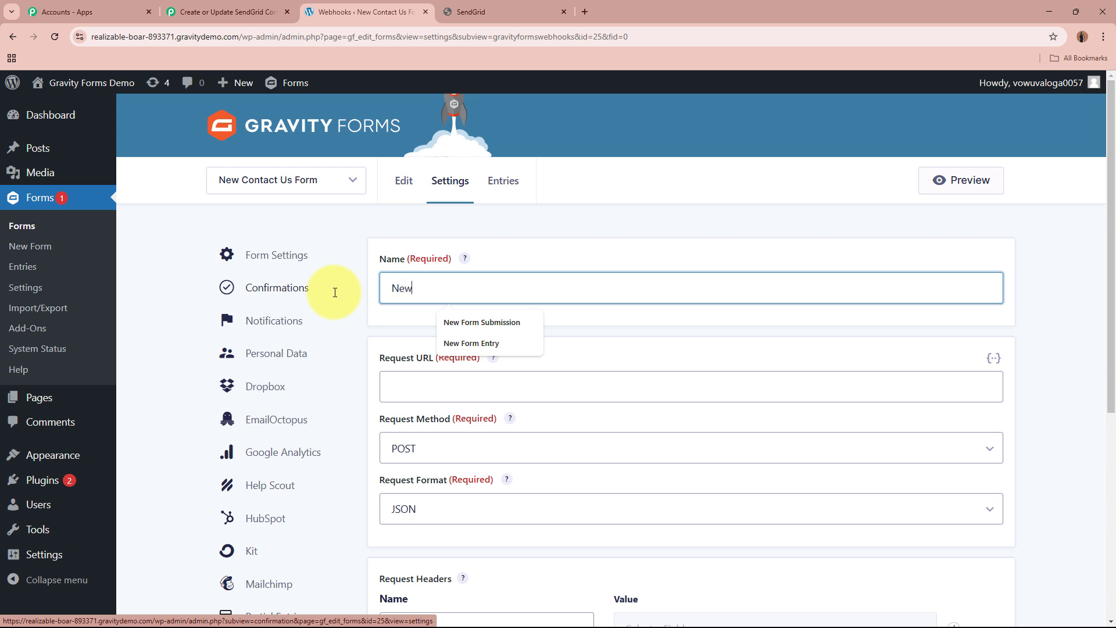
text( Form Submission)
click(545, 223)
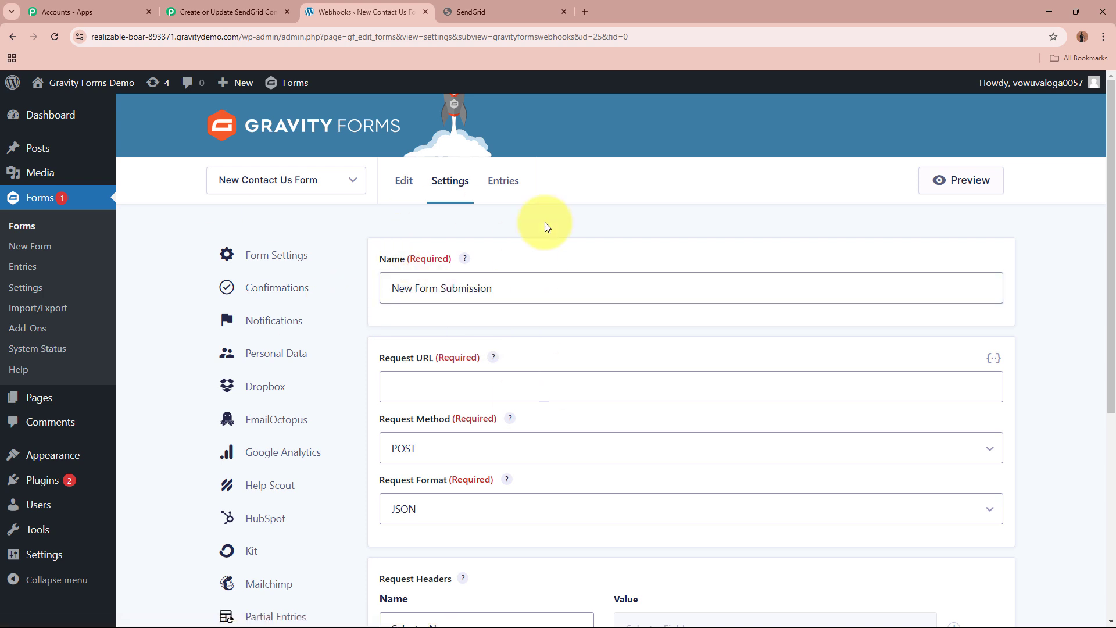
Paste the copied Pabbly Connect webhook URL as the feed's request URL.
click(543, 383)
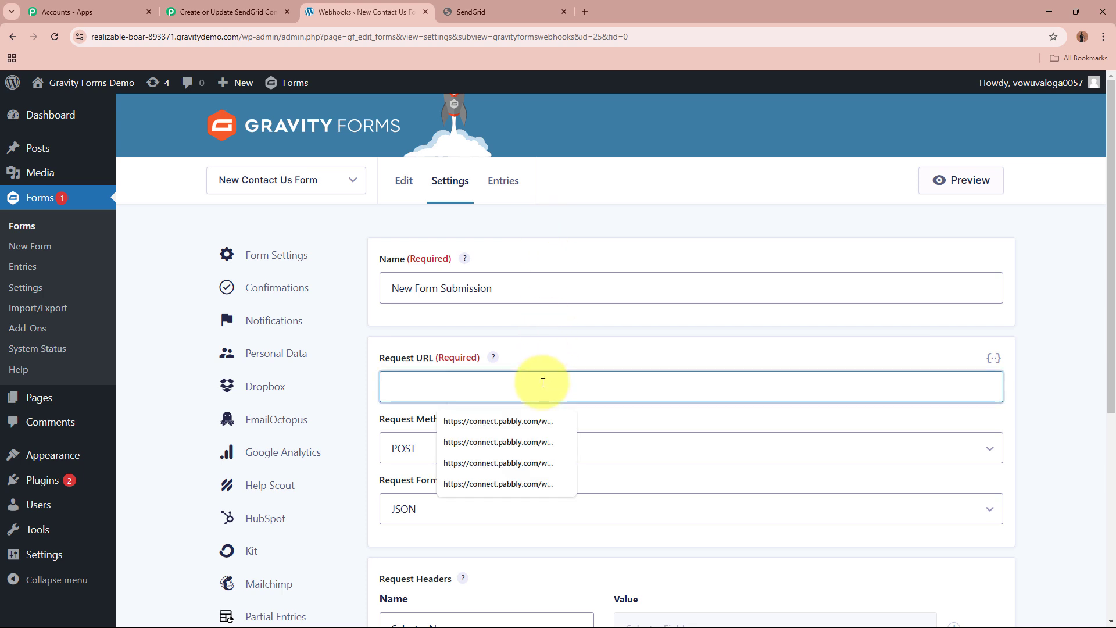
click(551, 347)
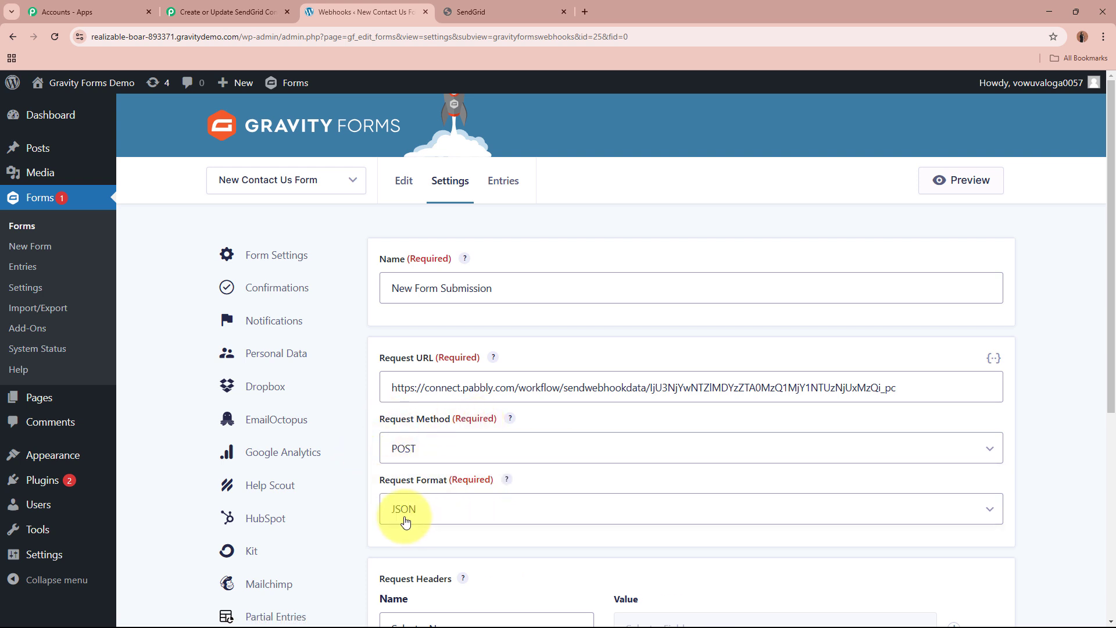
Review the feed's request method, format, headers and body options, and save the webhook feed.
scroll(413, 490, down, 5)
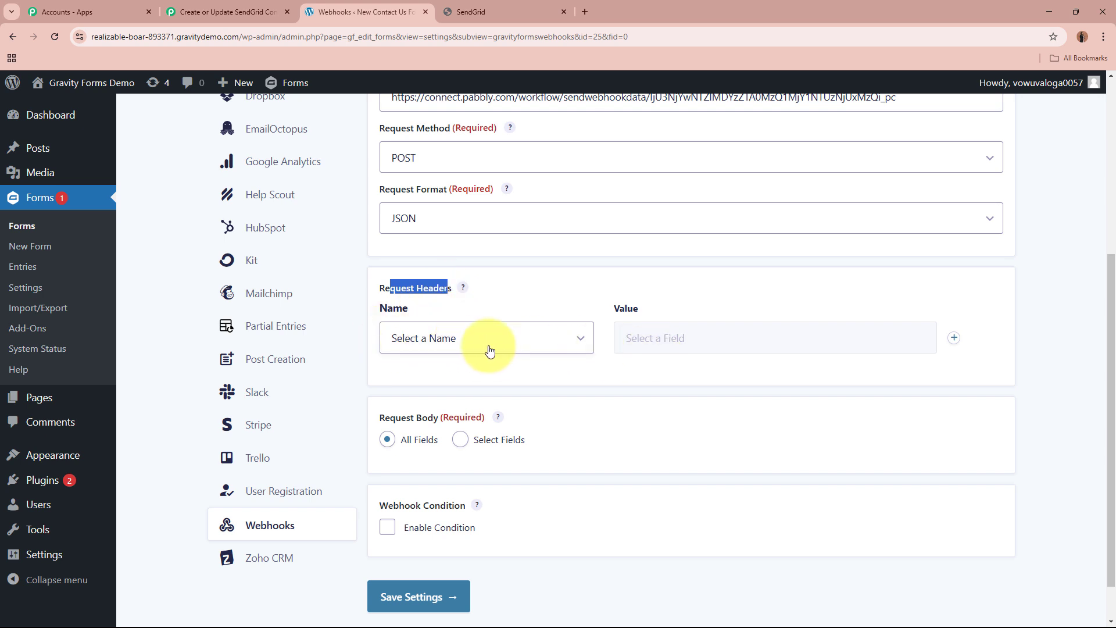
click(710, 379)
scroll(710, 379, down, 1)
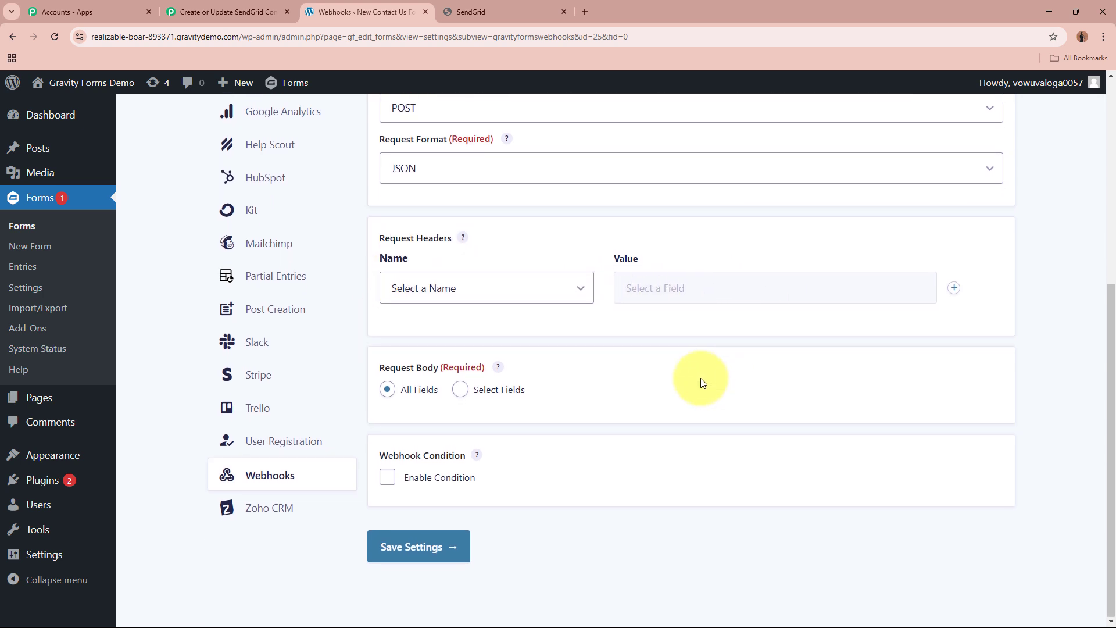
drag(374, 368, 451, 373)
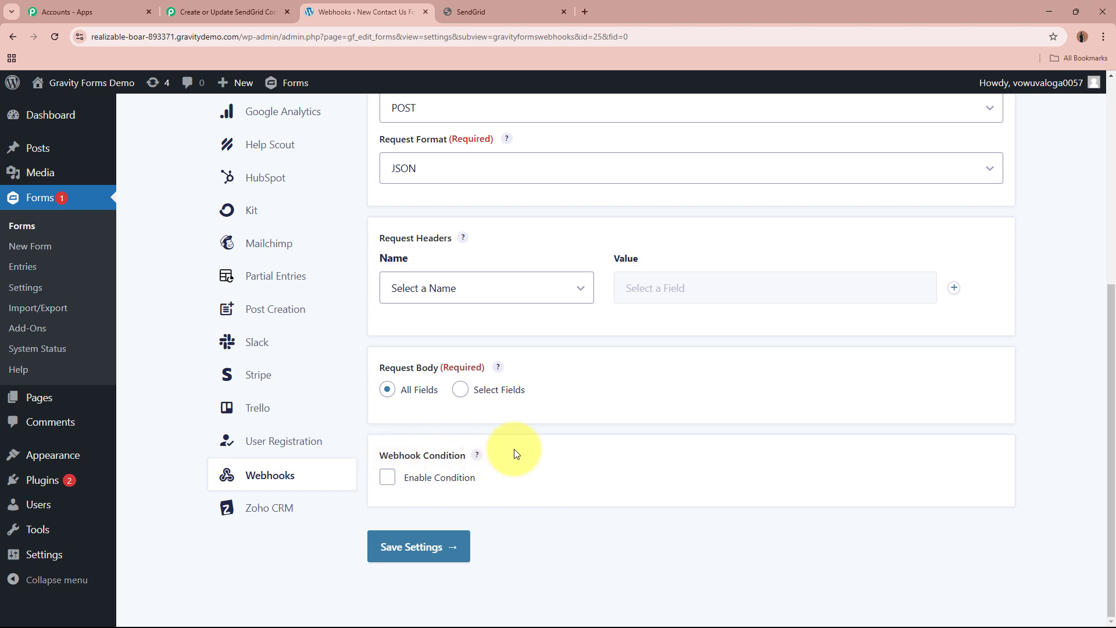
click(451, 544)
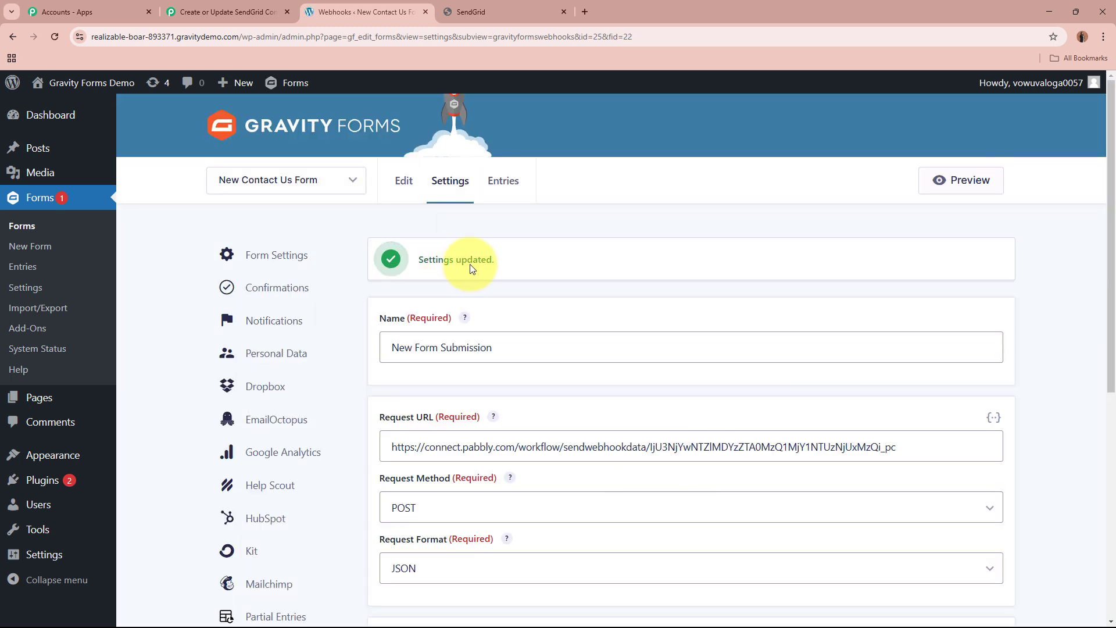
Open the form's list of webhook feeds and check the New Form Submission entry.
mouse_move(449, 186)
scroll(518, 490, down, 4)
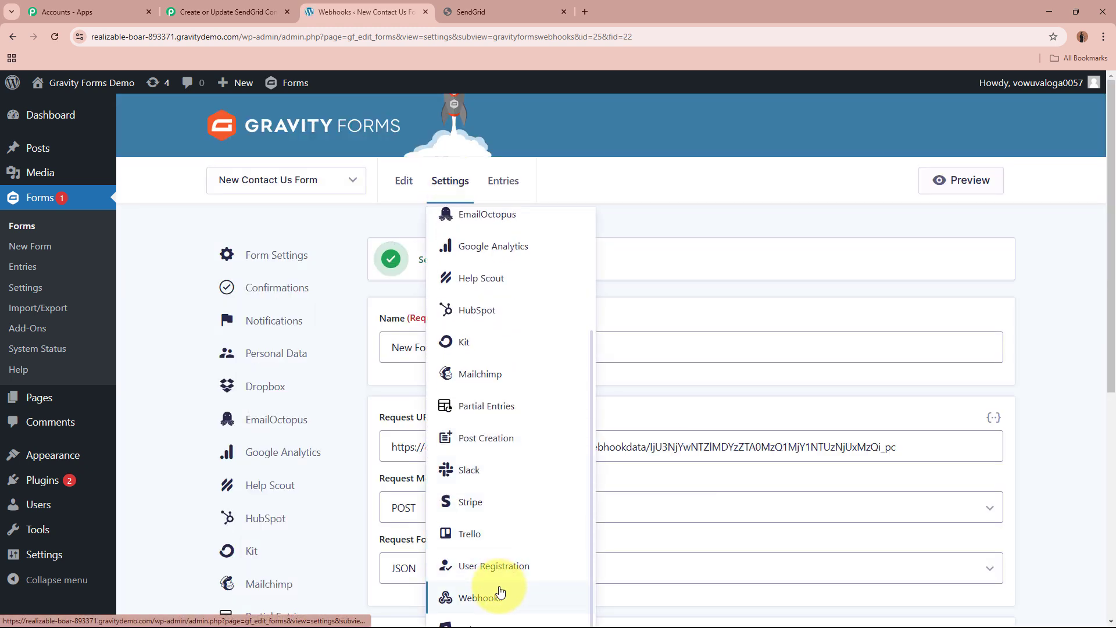
click(473, 595)
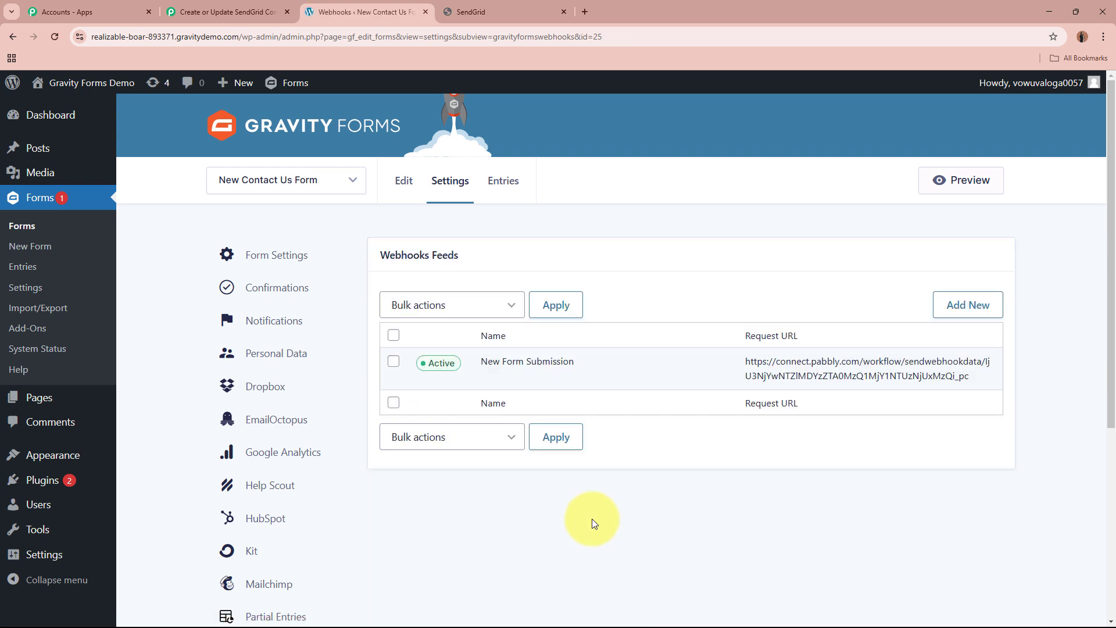
mouse_move(490, 363)
drag(487, 361, 587, 362)
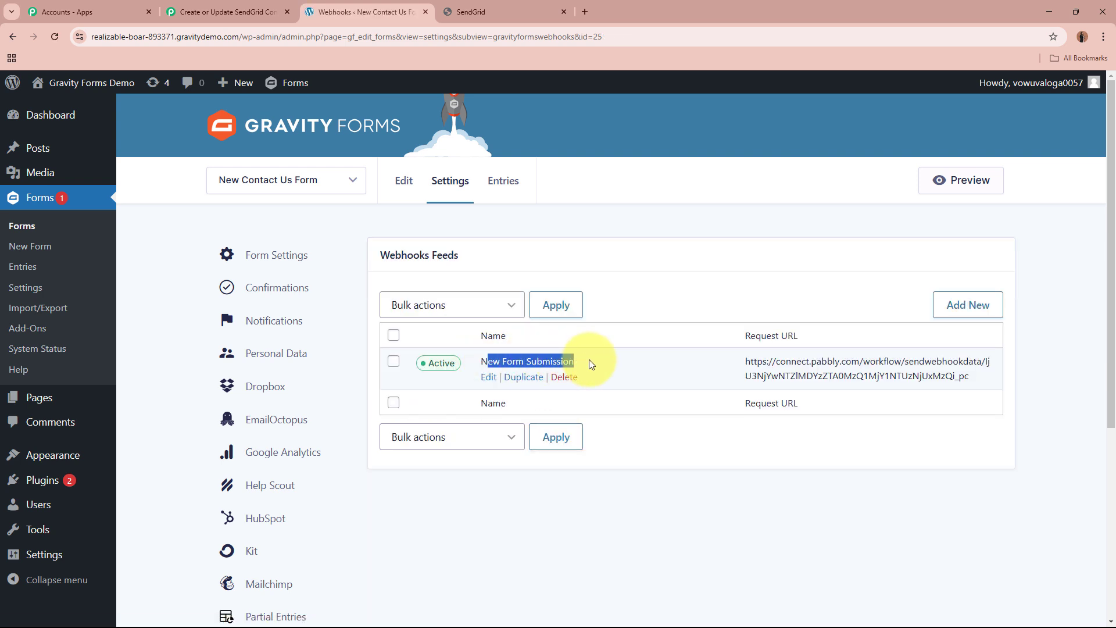
click(872, 510)
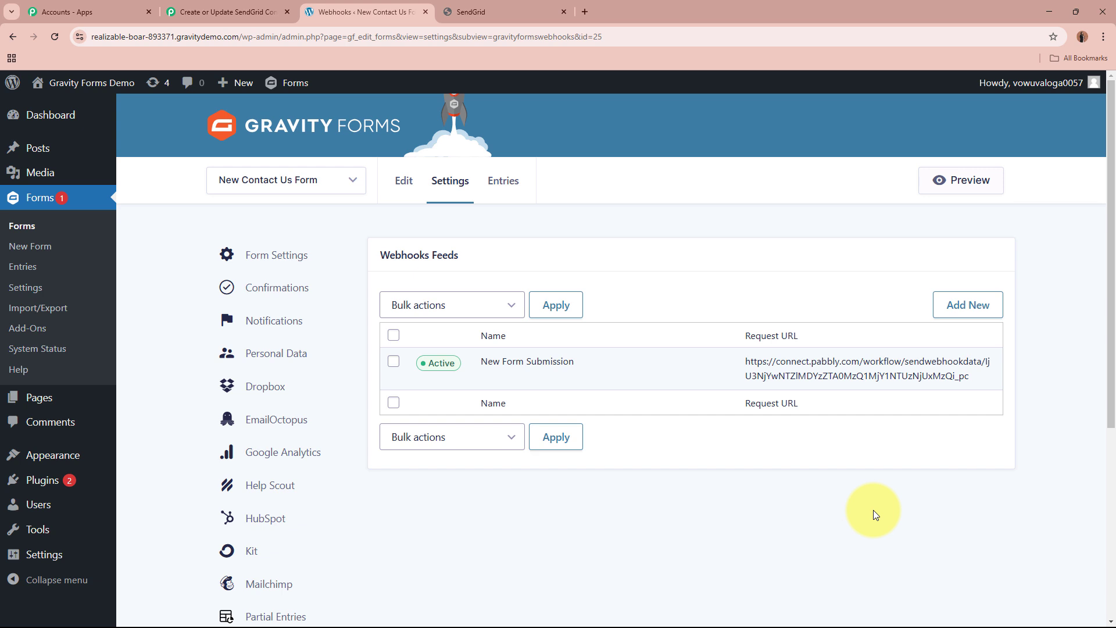
Reopen the New Contact Us Form editor, and check the Gravity Forms trigger's webhook capture status and test-submission note in Pabbly Connect.
click(395, 180)
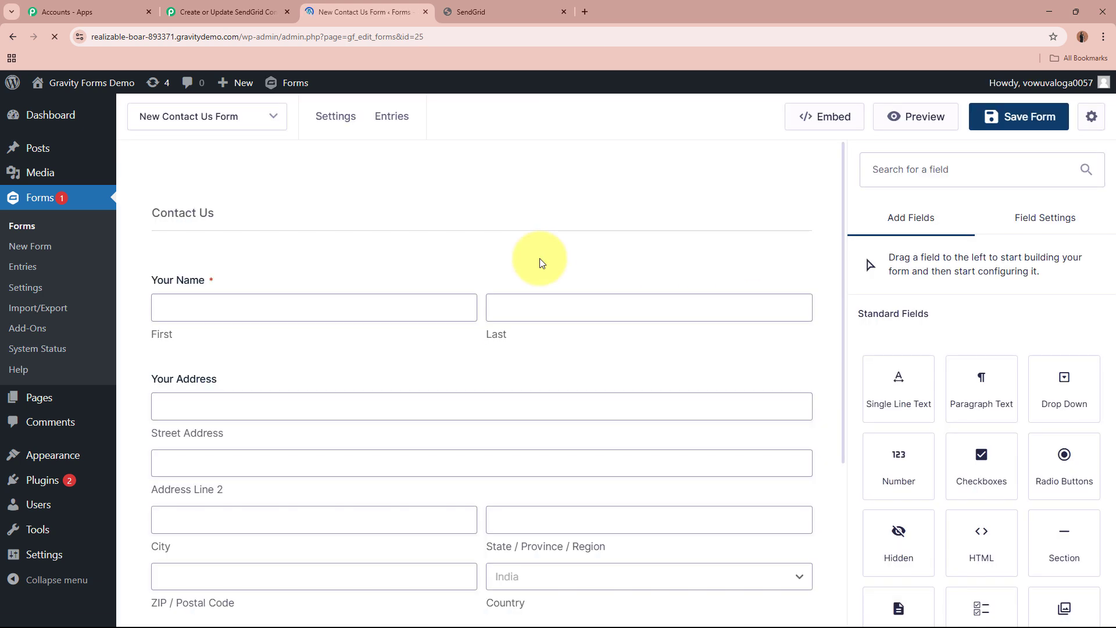
click(254, 7)
scroll(221, 372, down, 5)
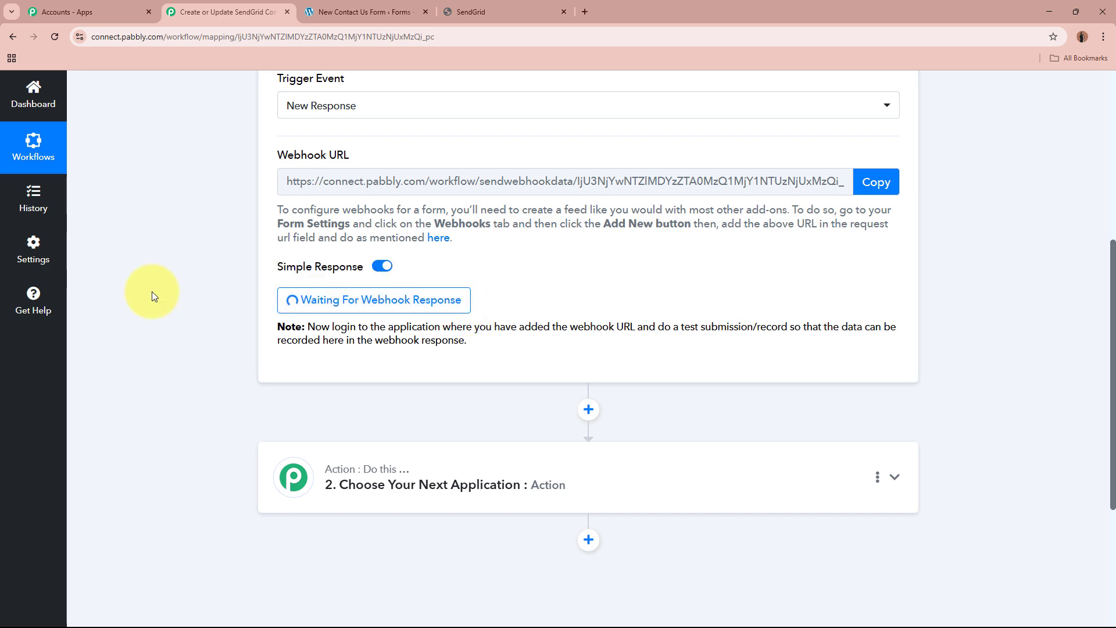
scroll(152, 293, up, 5)
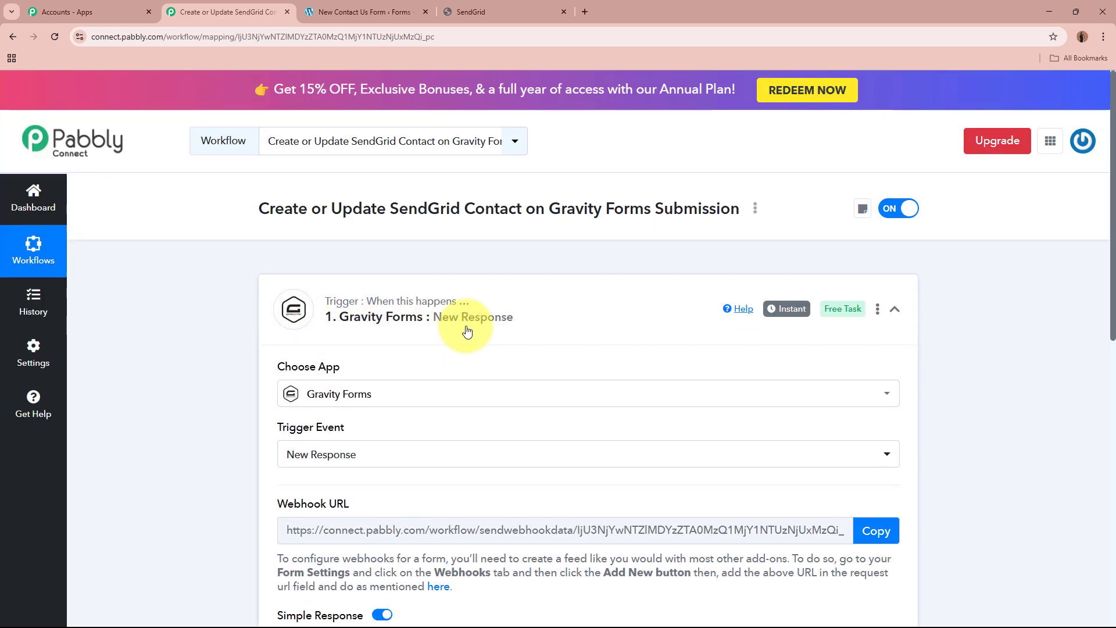
click(389, 10)
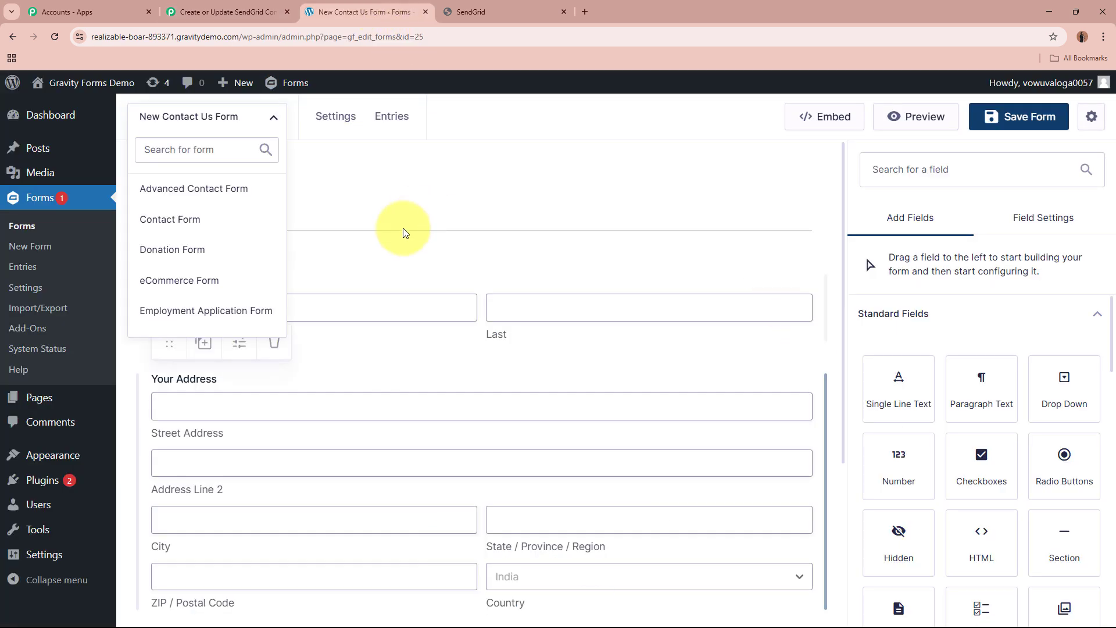
click(628, 244)
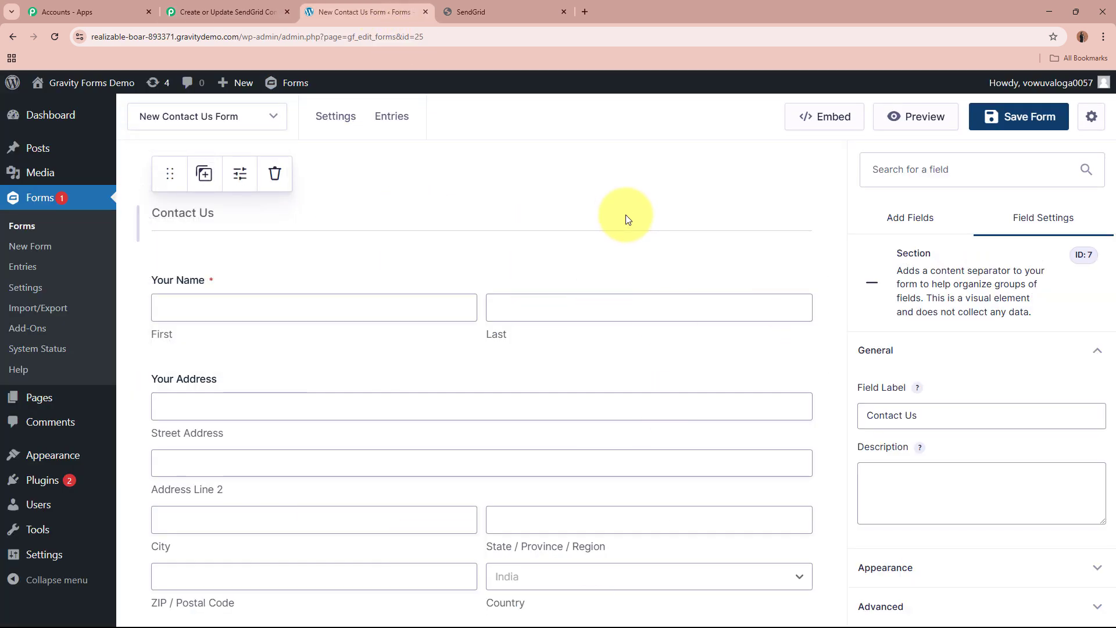
click(609, 164)
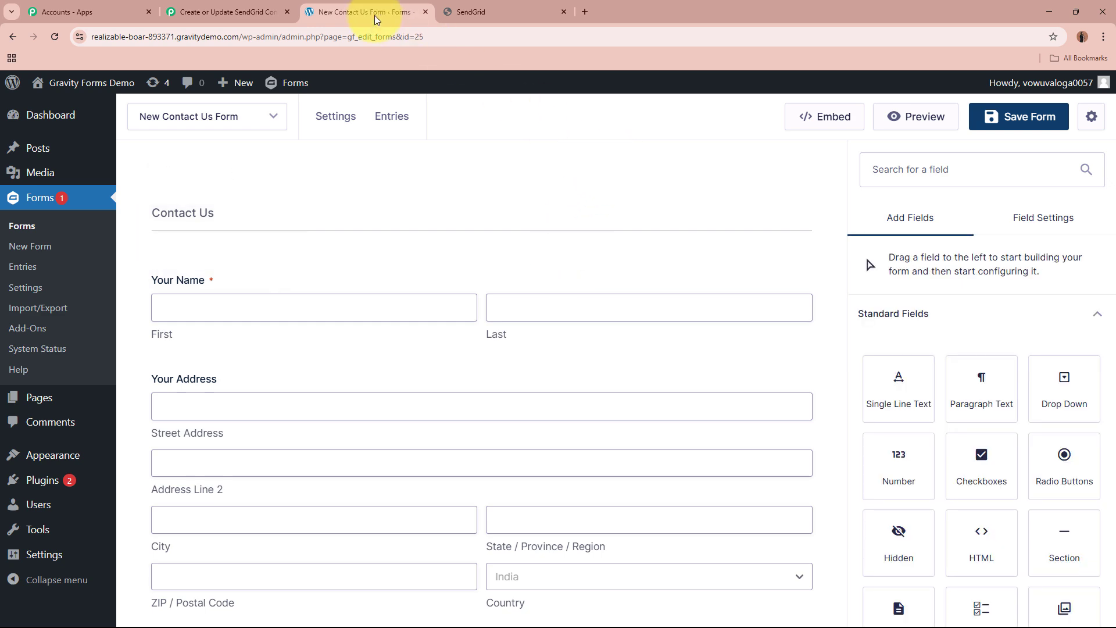
click(226, 11)
scroll(232, 238, down, 5)
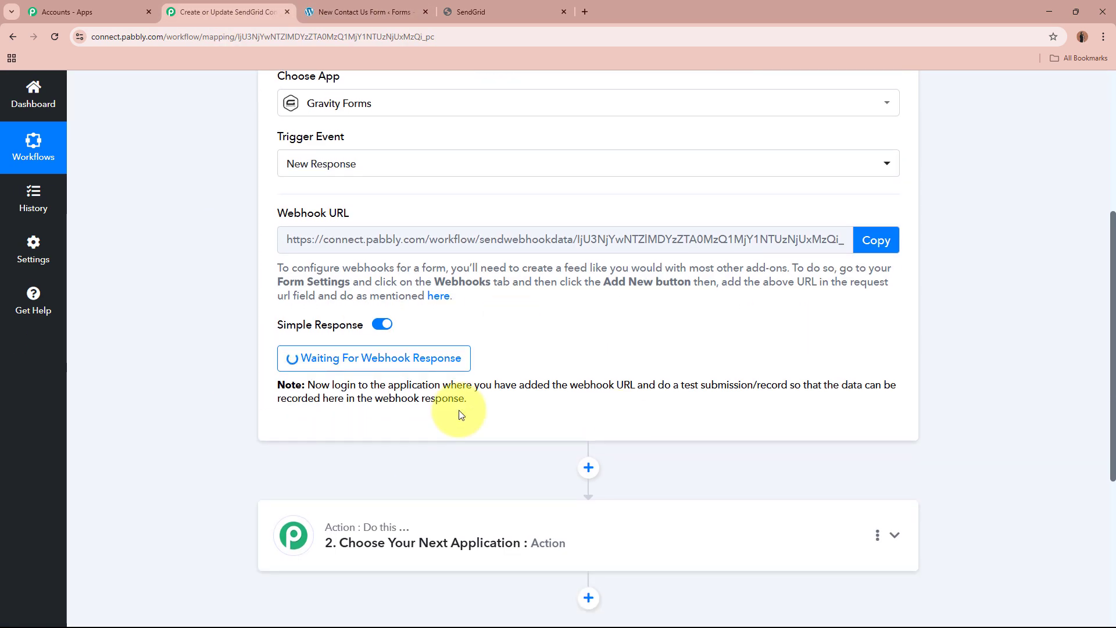
scroll(430, 351, up, 5)
Switch back to Gravity Forms and open a preview of the New Contact Us Form.
click(360, 11)
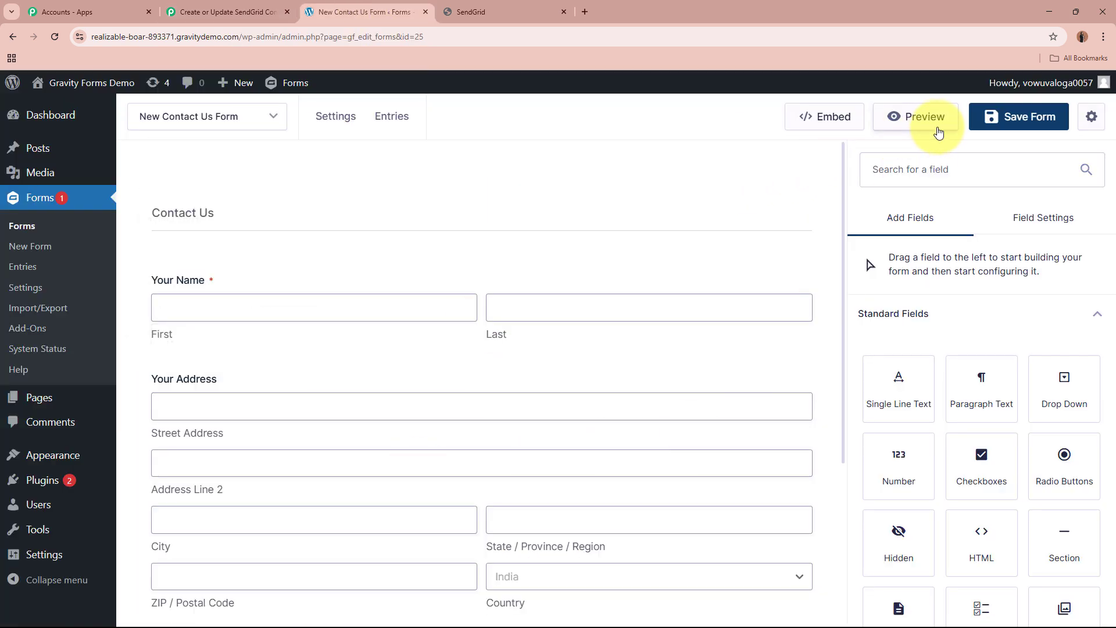
click(941, 131)
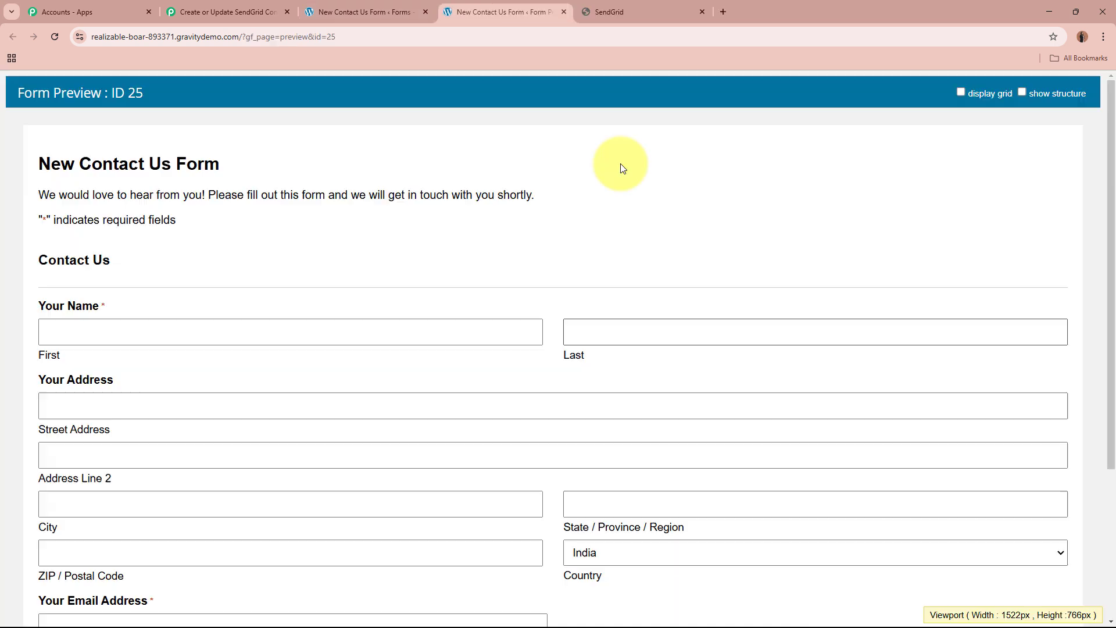
scroll(416, 163, down, 2)
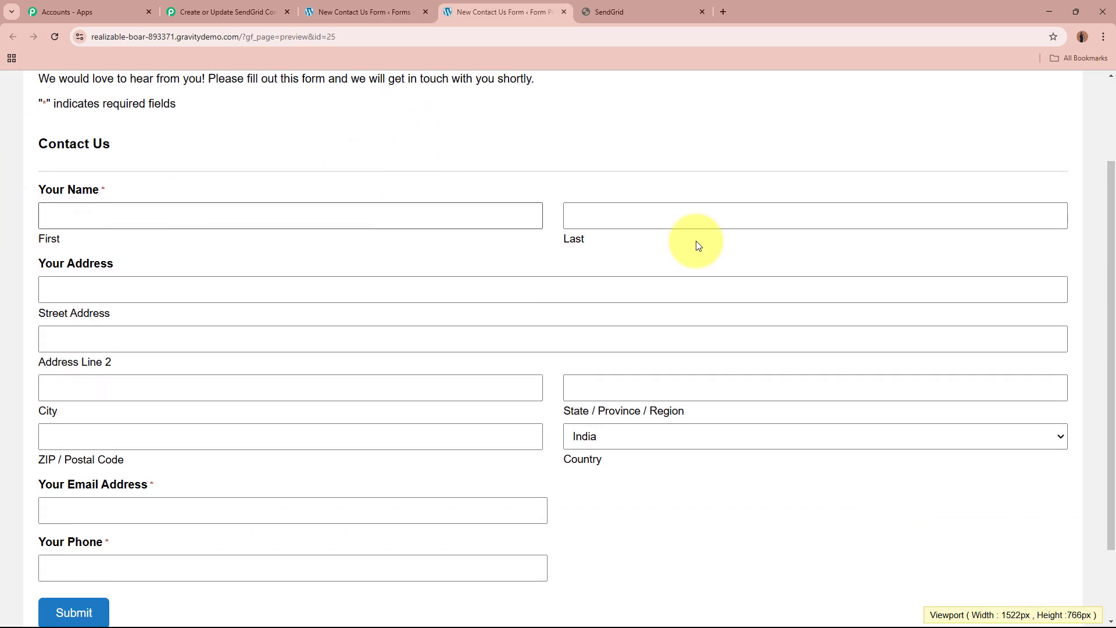
Fill in the test contact's first and last name, street address, city, state and postal code in the form preview.
click(317, 207)
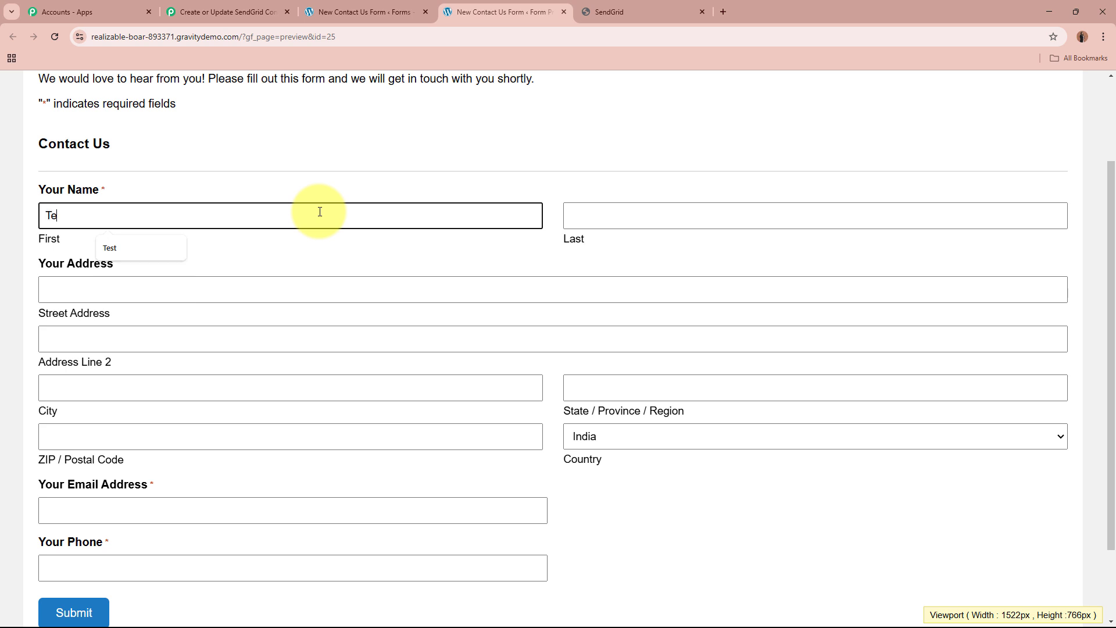
click(701, 222)
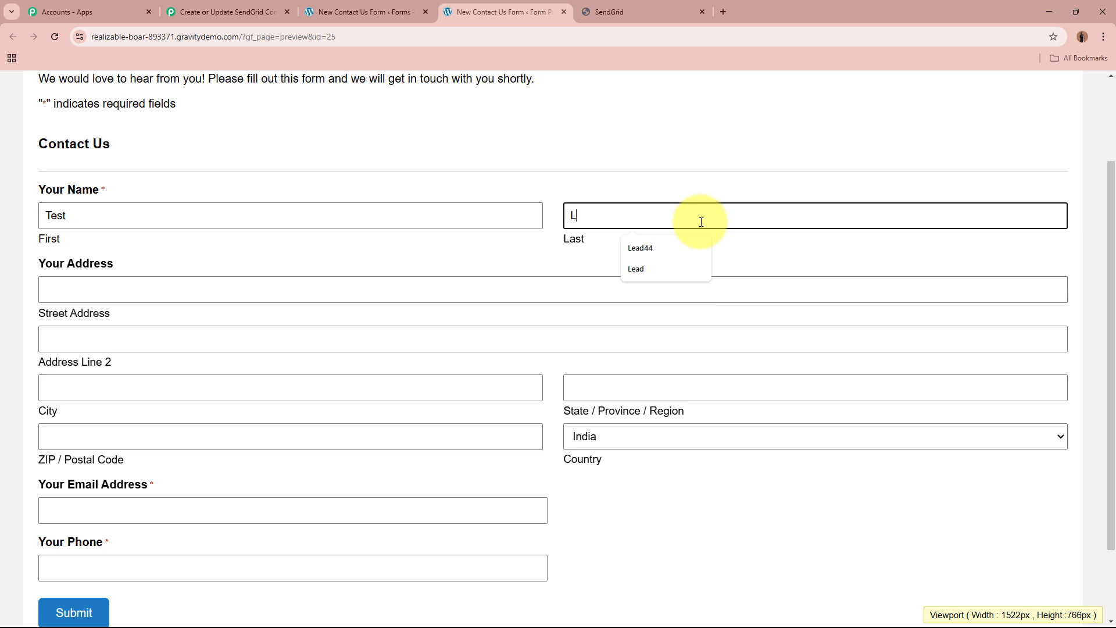
click(405, 283)
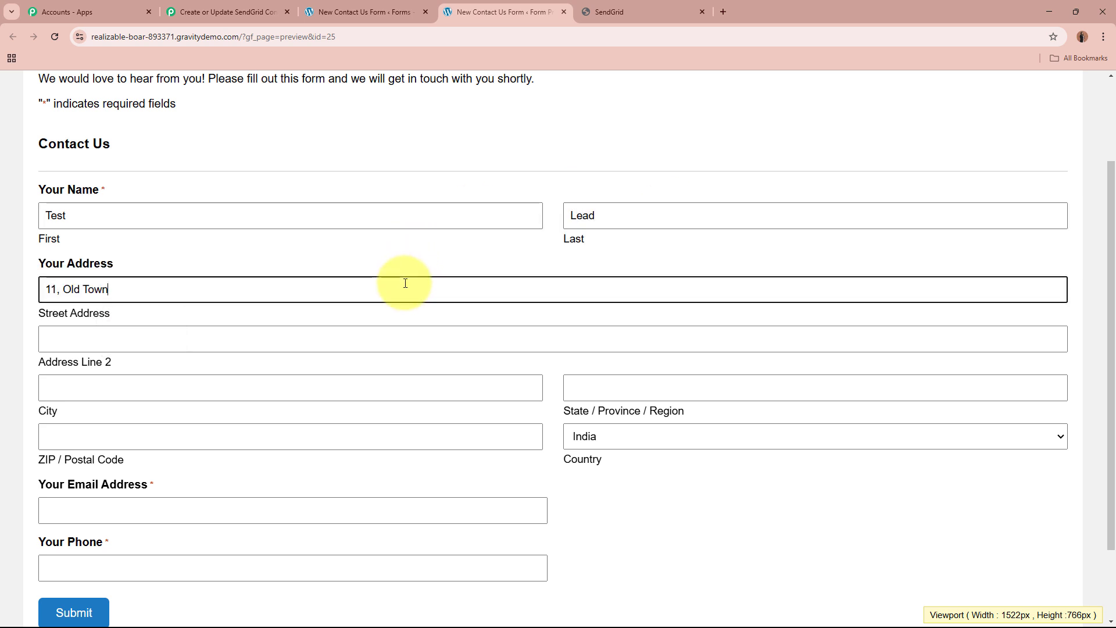
click(360, 388)
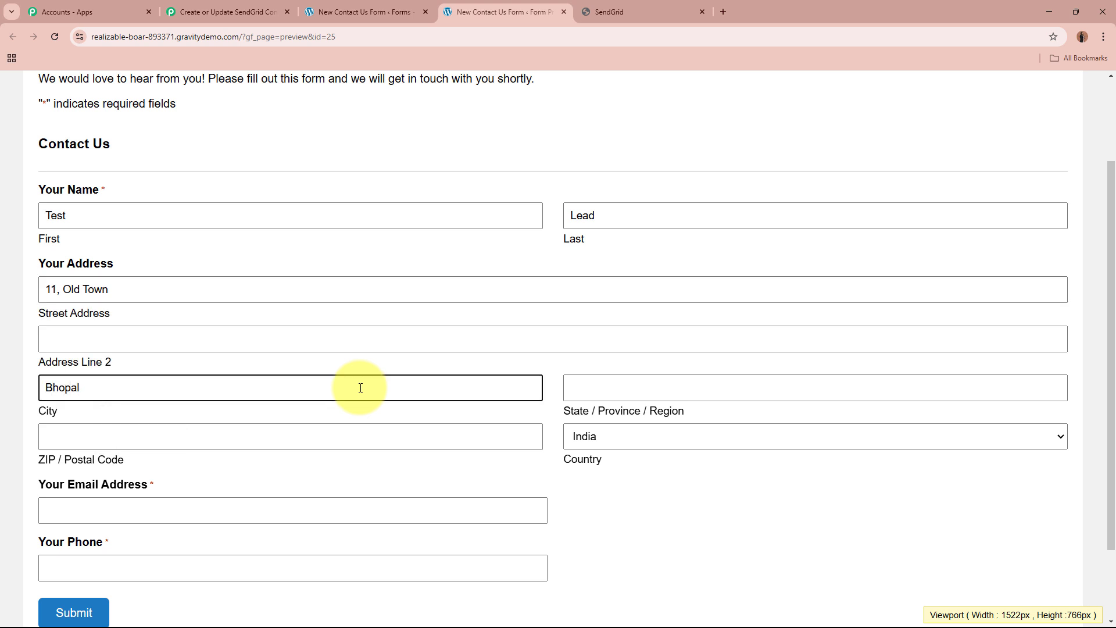
click(716, 385)
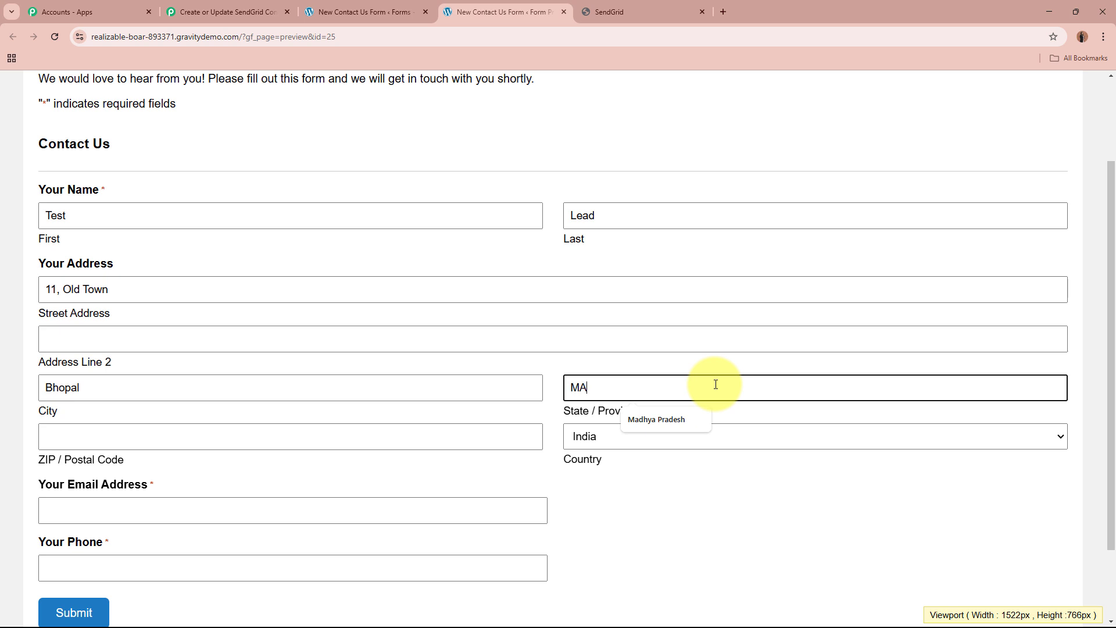
text(MA)
key(Down)
key(Return)
click(109, 438)
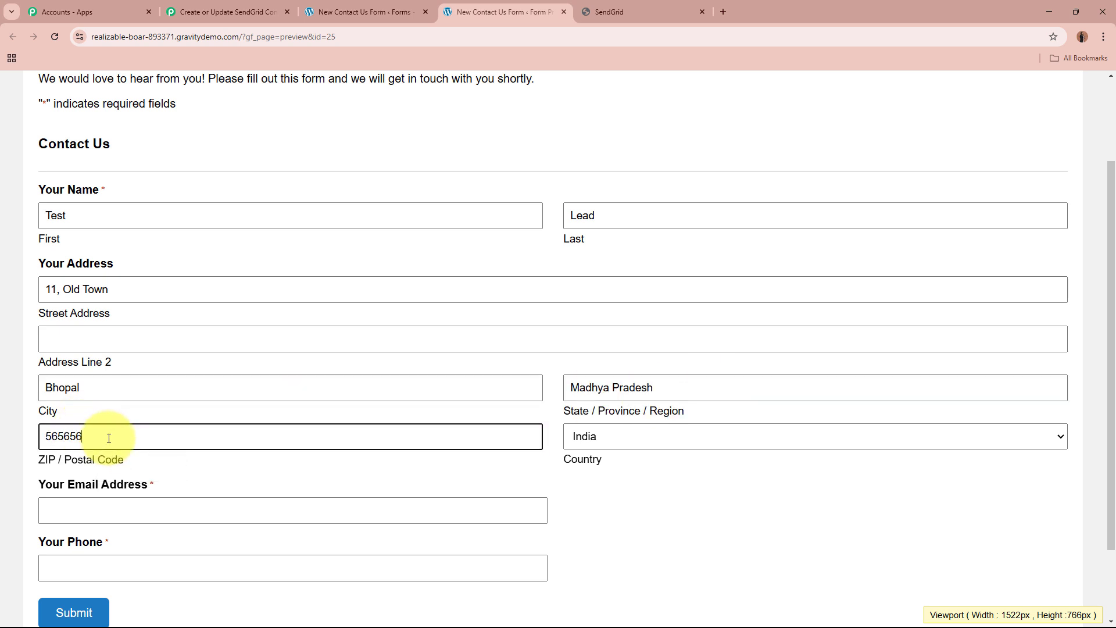
Fill in the test contact's e-mail and phone number, and submit the form without saving the address in the browser.
scroll(565, 481, down, 2)
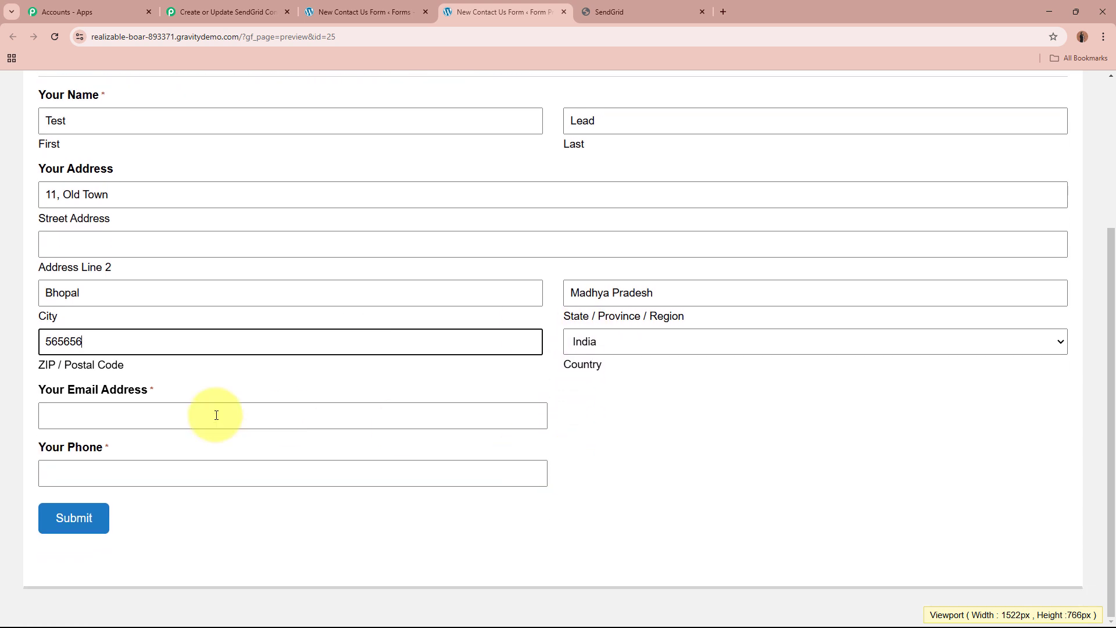
click(195, 420)
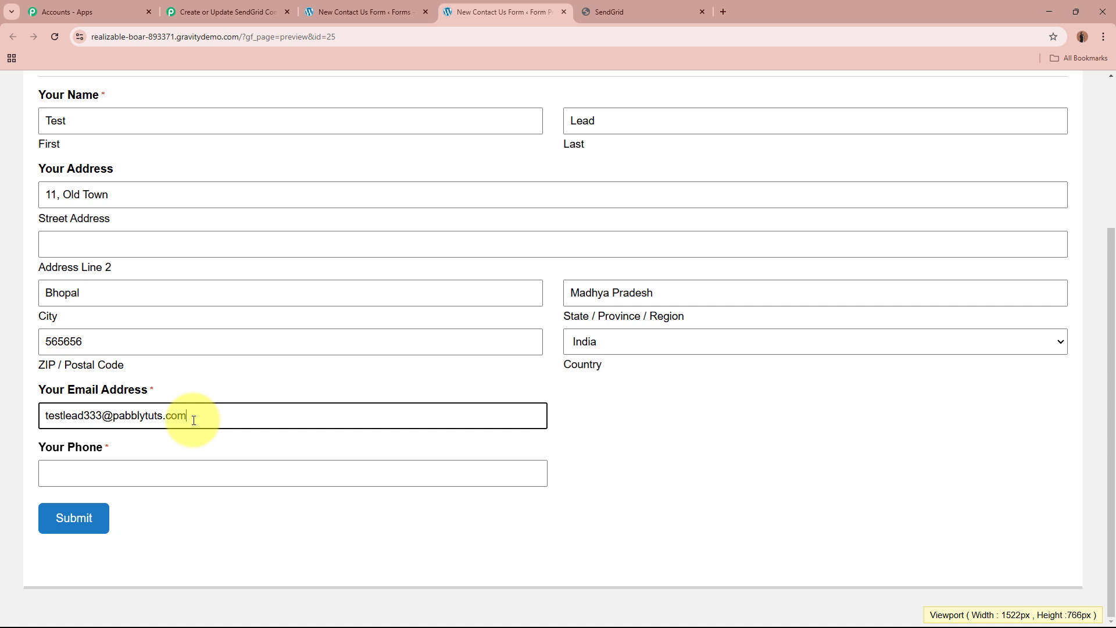
click(200, 480)
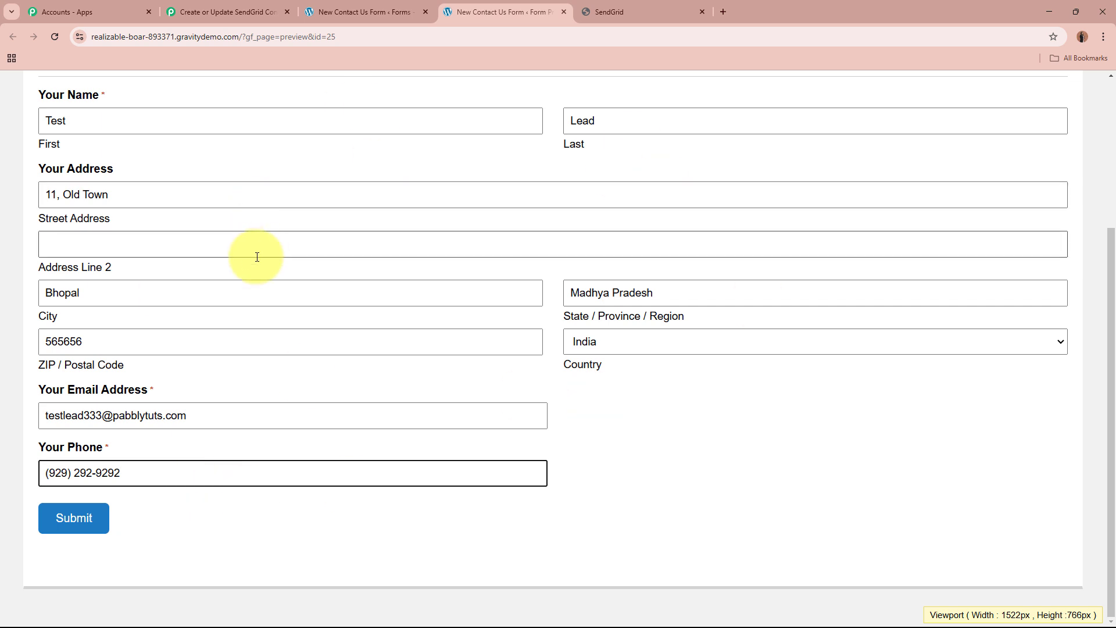
click(86, 519)
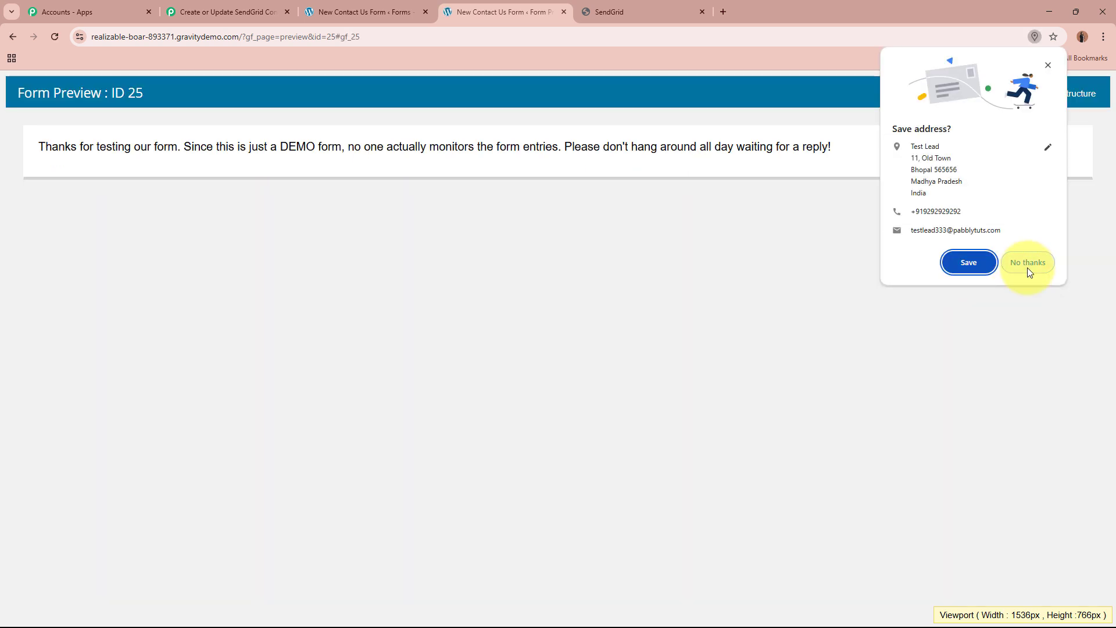
click(1027, 265)
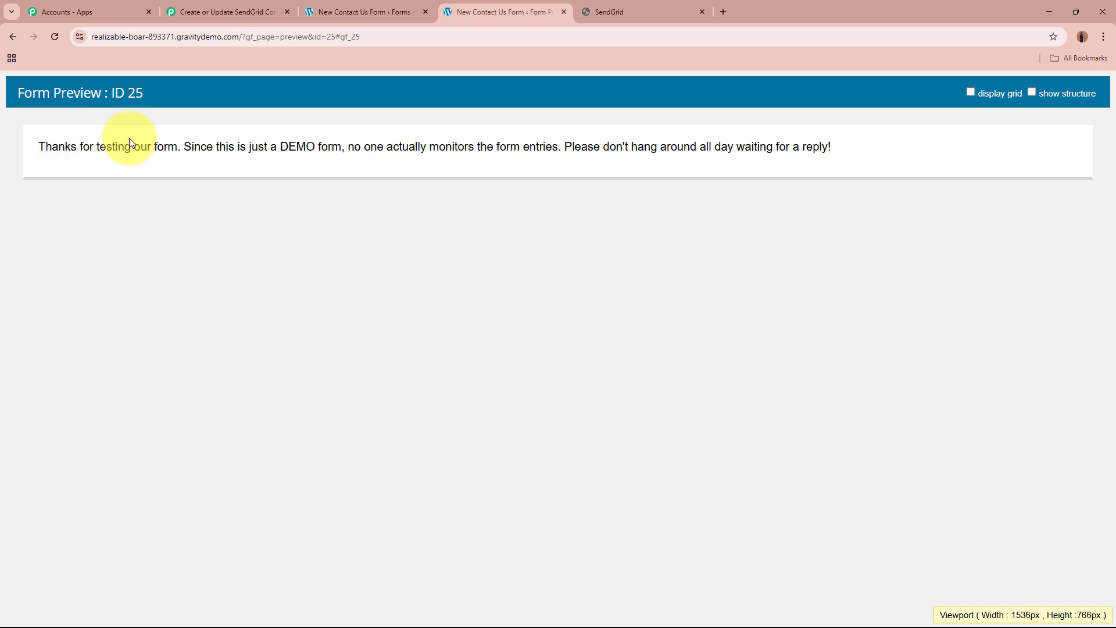
Read the form's confirmation message, and check the phone and e-mail values in the webhook response captured in Pabbly Connect.
drag(129, 137, 249, 135)
click(249, 135)
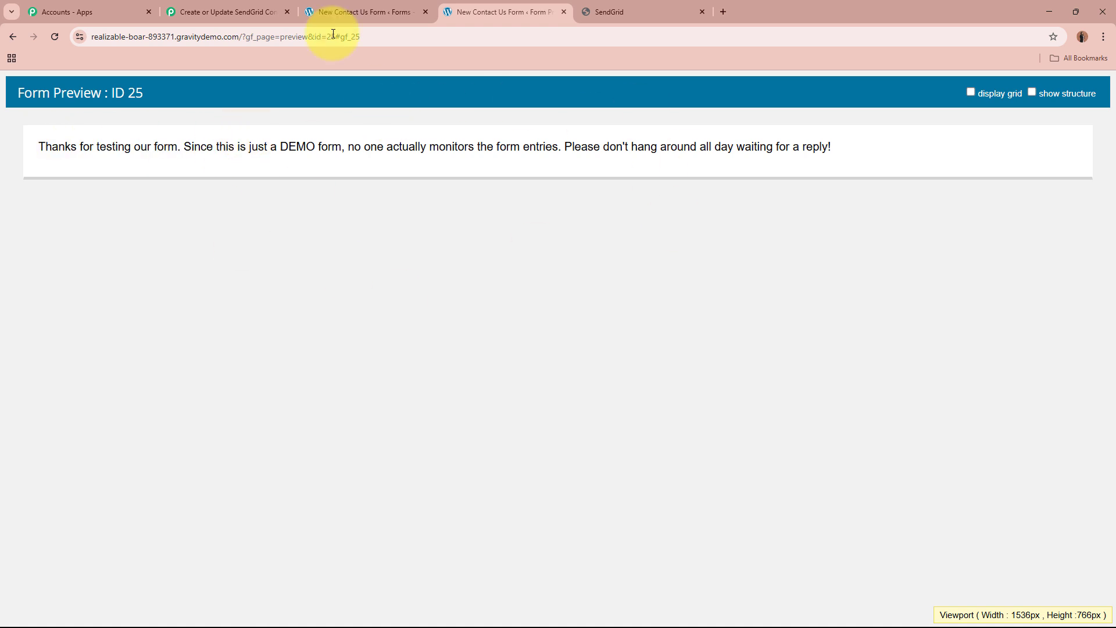
click(228, 12)
scroll(209, 328, down, 7)
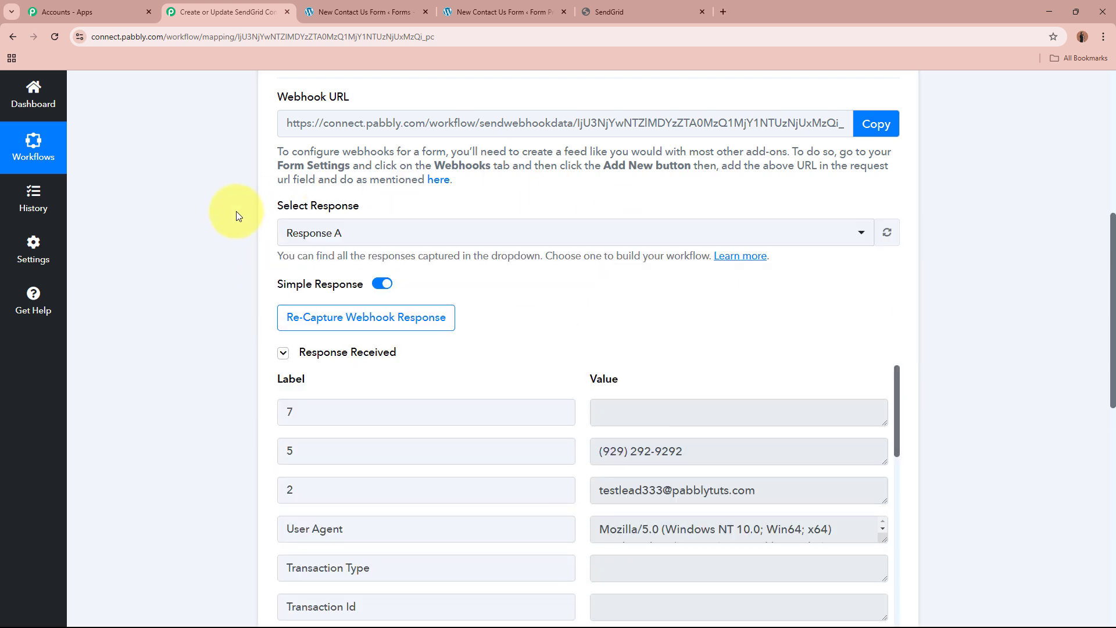
scroll(235, 212, down, 1)
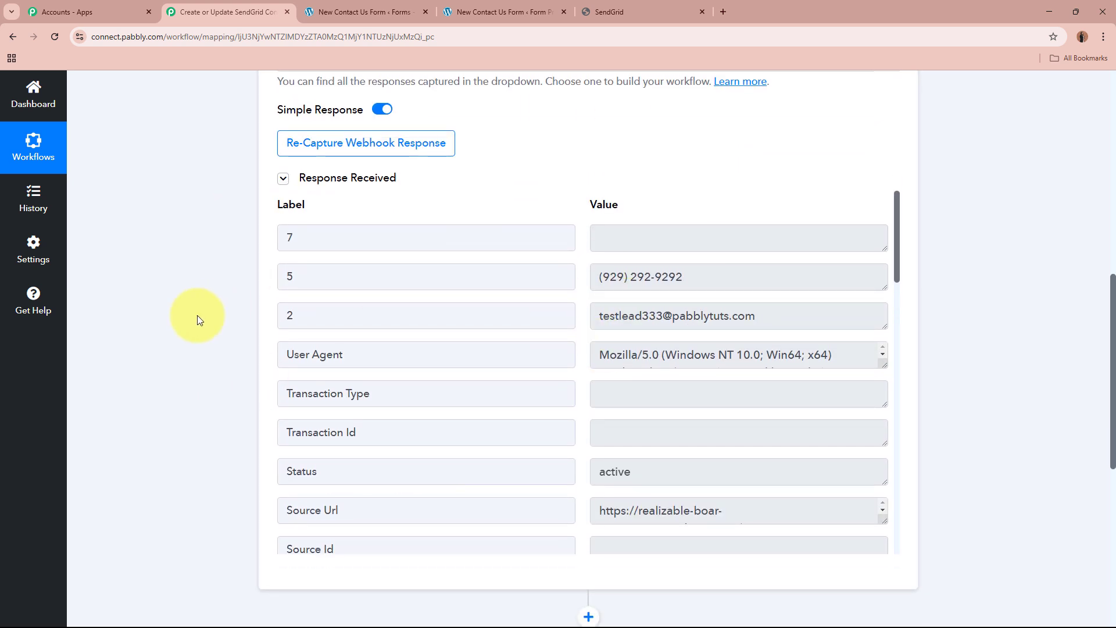
scroll(197, 319, down, 1)
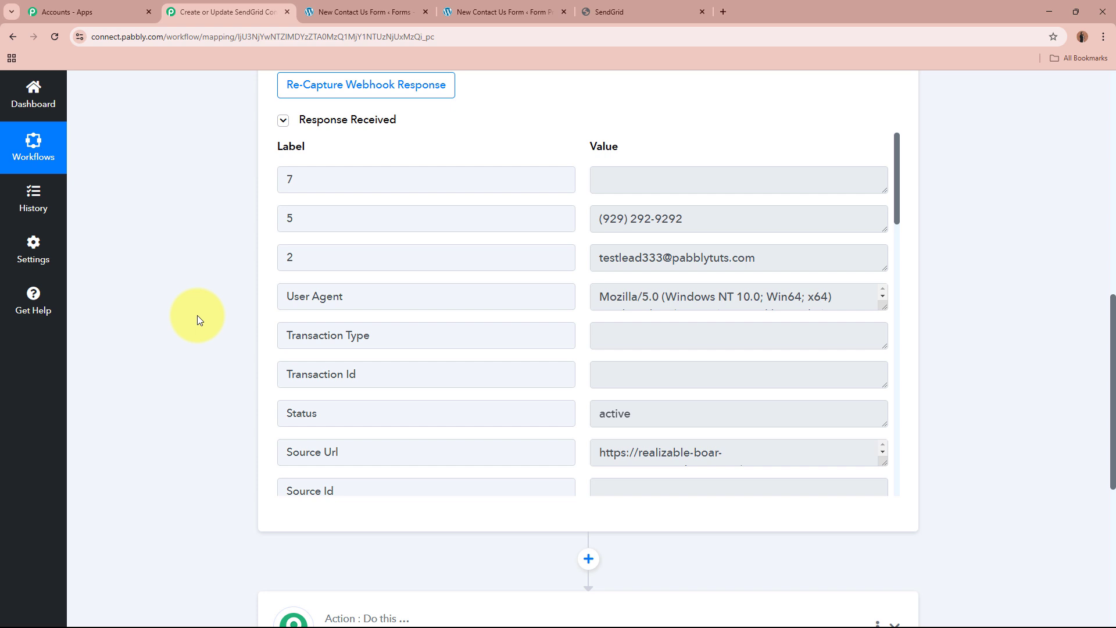
triple_click(752, 216)
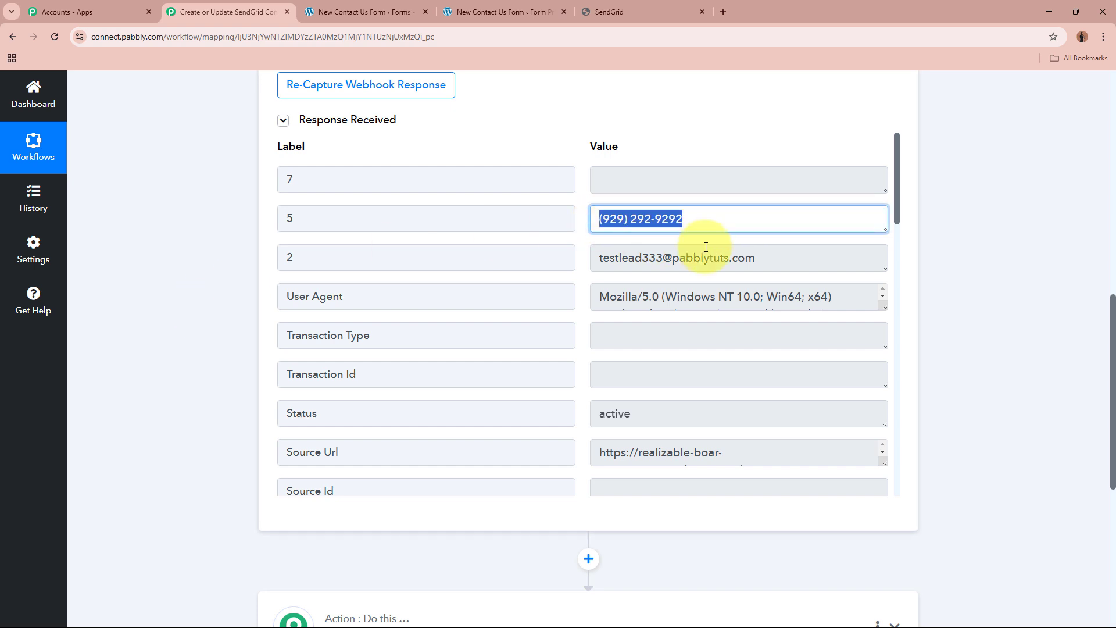
drag(792, 254, 545, 253)
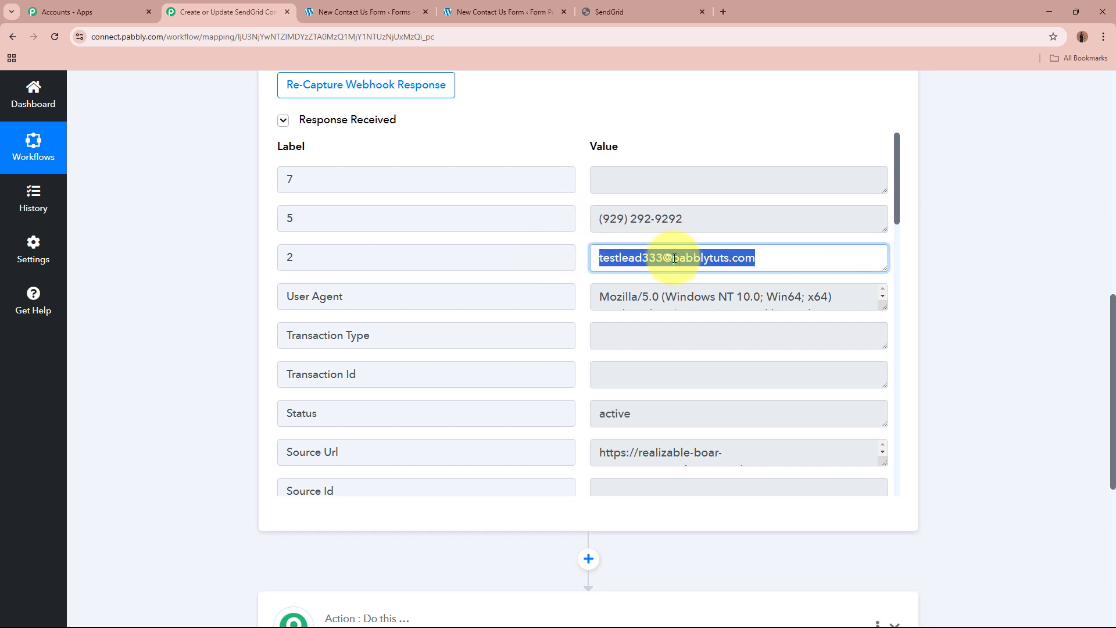
Check the update date, country, postal code, state, city, street address and name values in the rest of the captured response.
scroll(764, 260, down, 10)
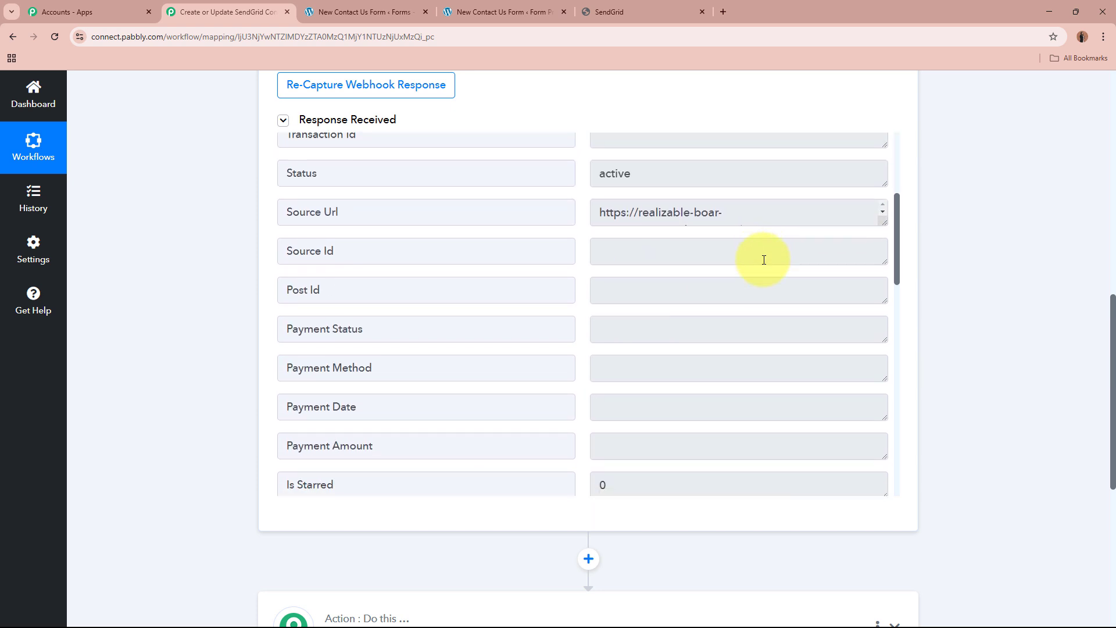
drag(748, 297, 535, 294)
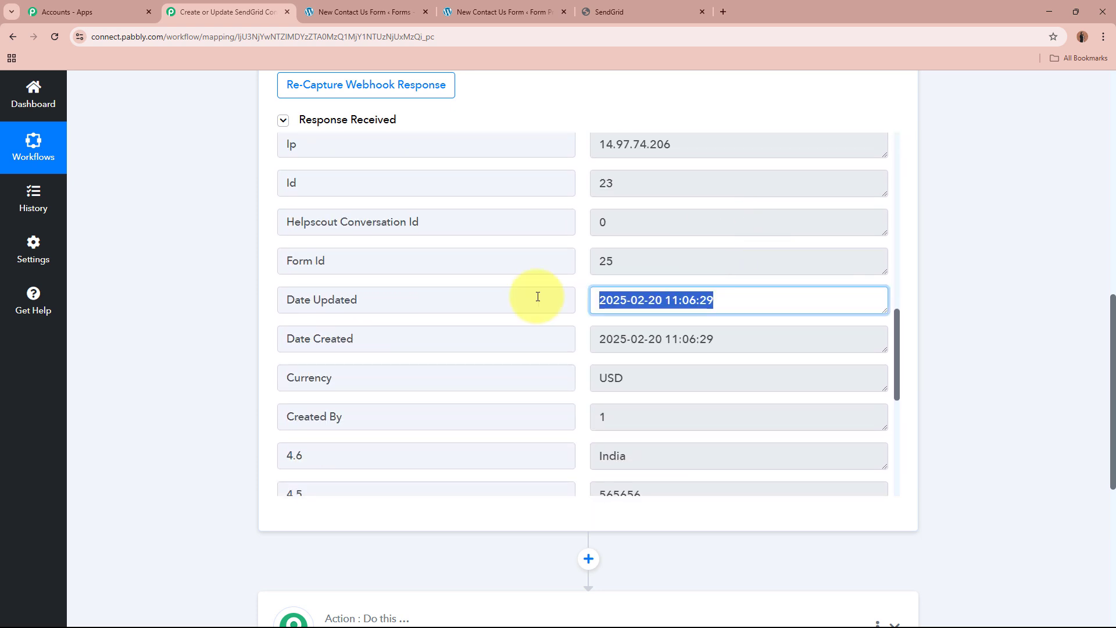
click(720, 297)
scroll(720, 297, down, 4)
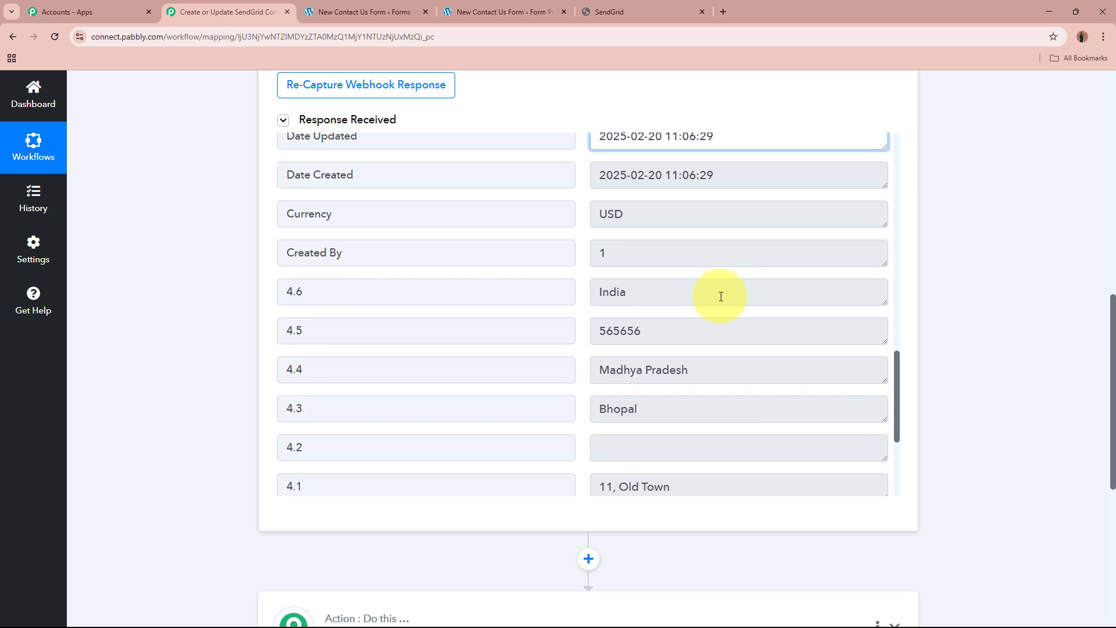
double_click(674, 224)
drag(639, 259, 516, 254)
drag(702, 295, 436, 299)
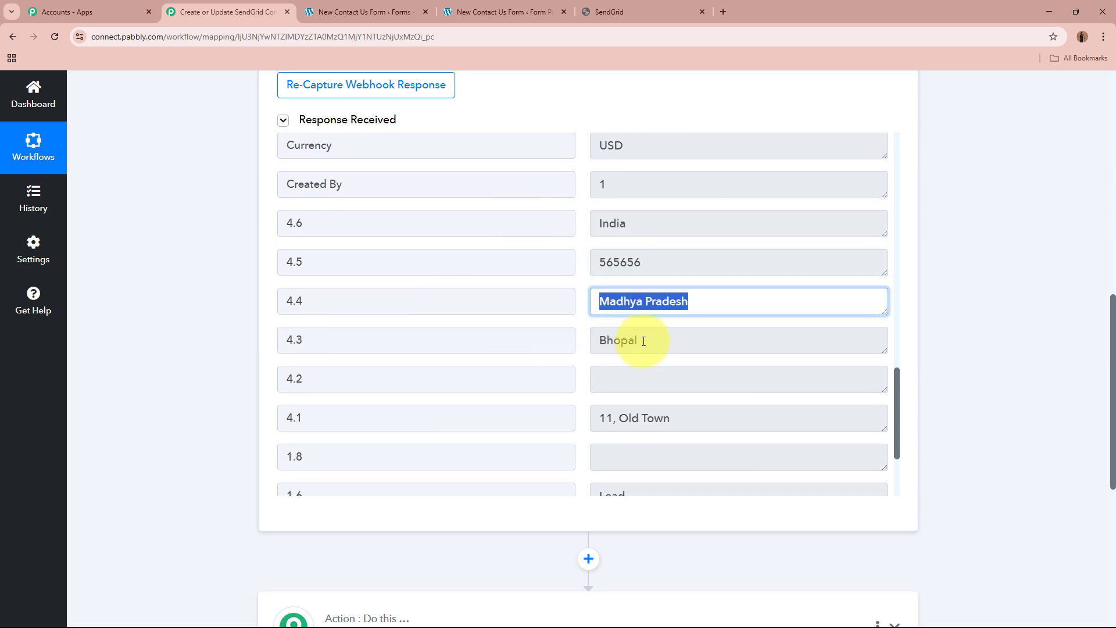
drag(643, 338, 591, 341)
scroll(593, 338, down, 1)
scroll(593, 338, down, 3)
drag(700, 304, 556, 302)
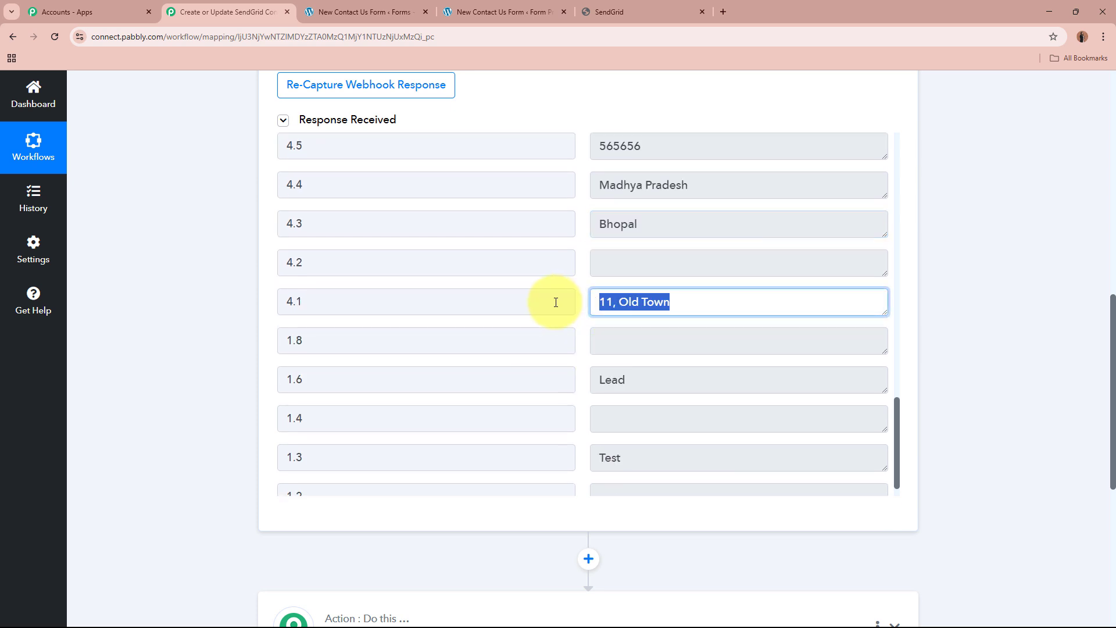
drag(639, 459, 563, 453)
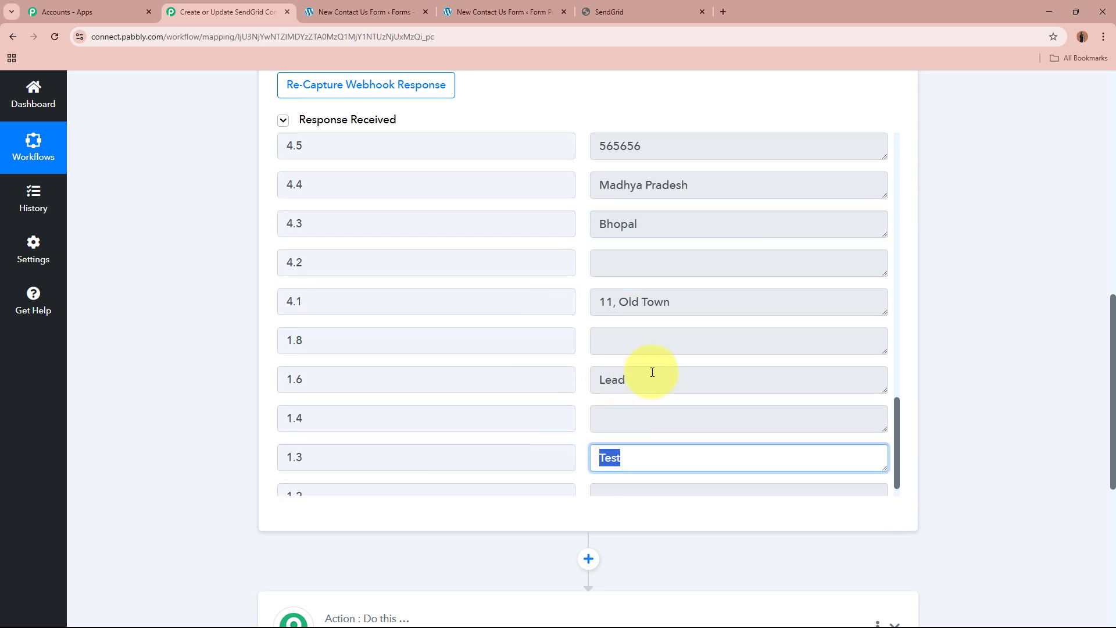
drag(650, 374, 589, 371)
click(972, 381)
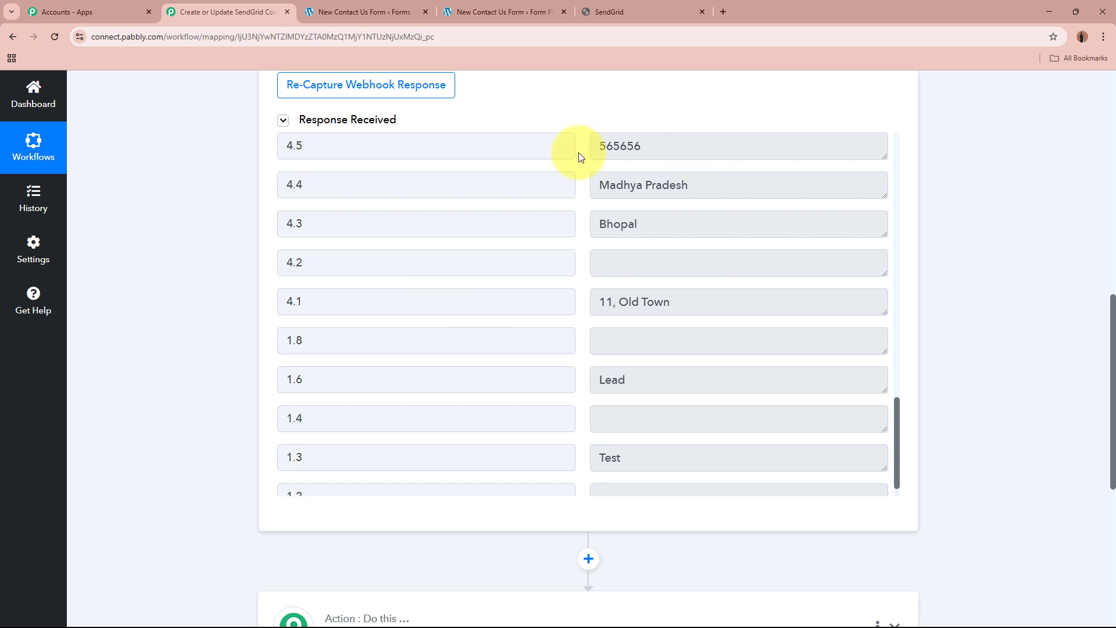
Collapse the Gravity Forms trigger and expand the empty action step of the workflow.
scroll(959, 339, up, 10)
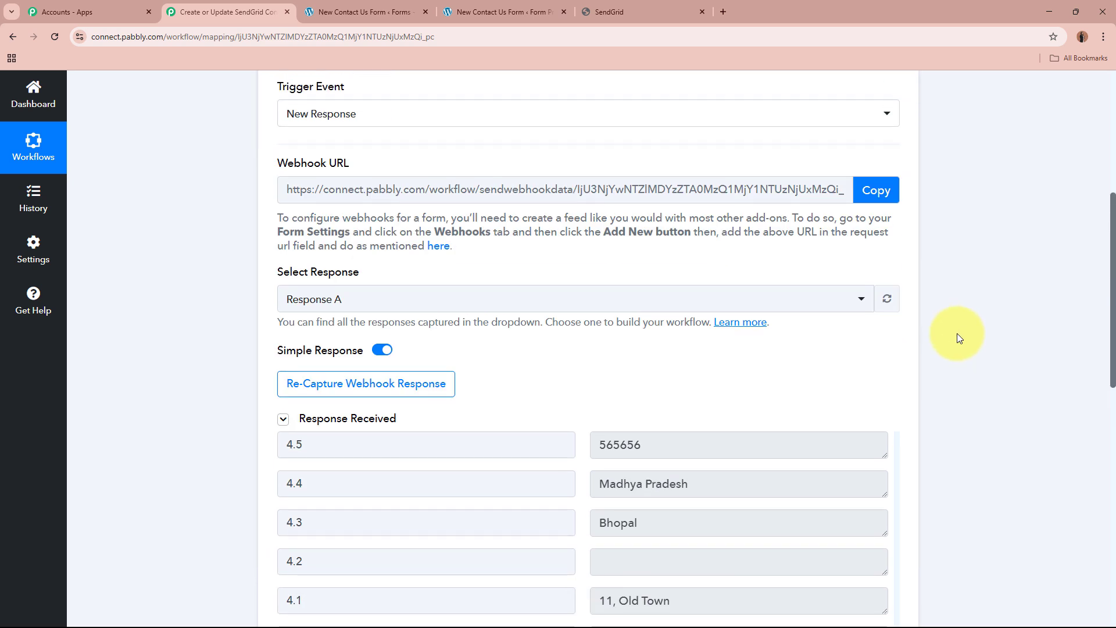
click(674, 320)
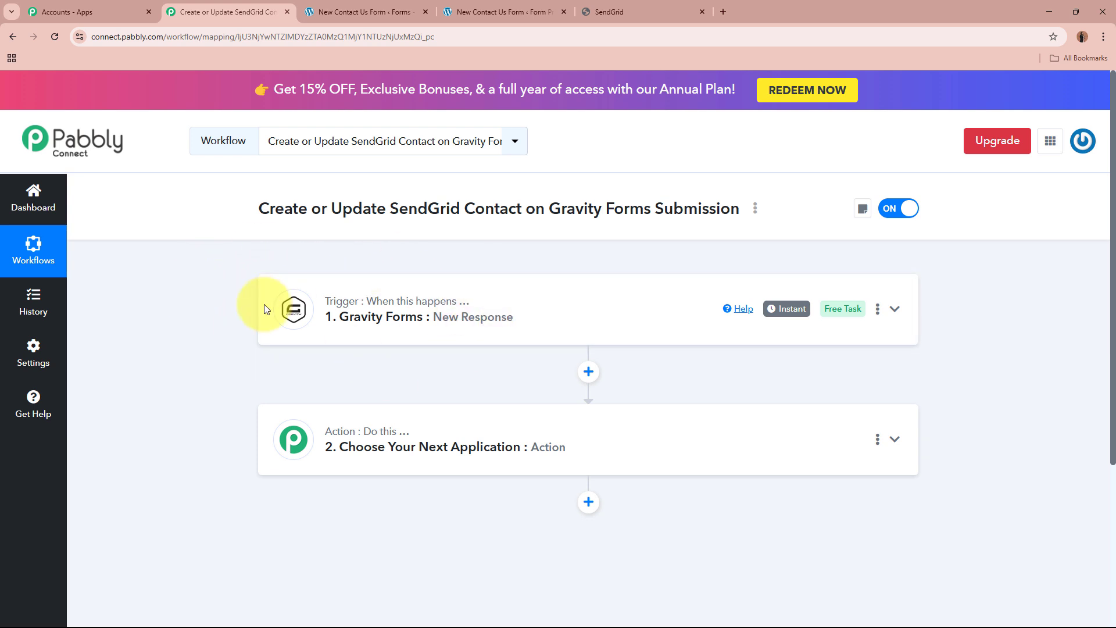
click(690, 438)
scroll(689, 438, up, 5)
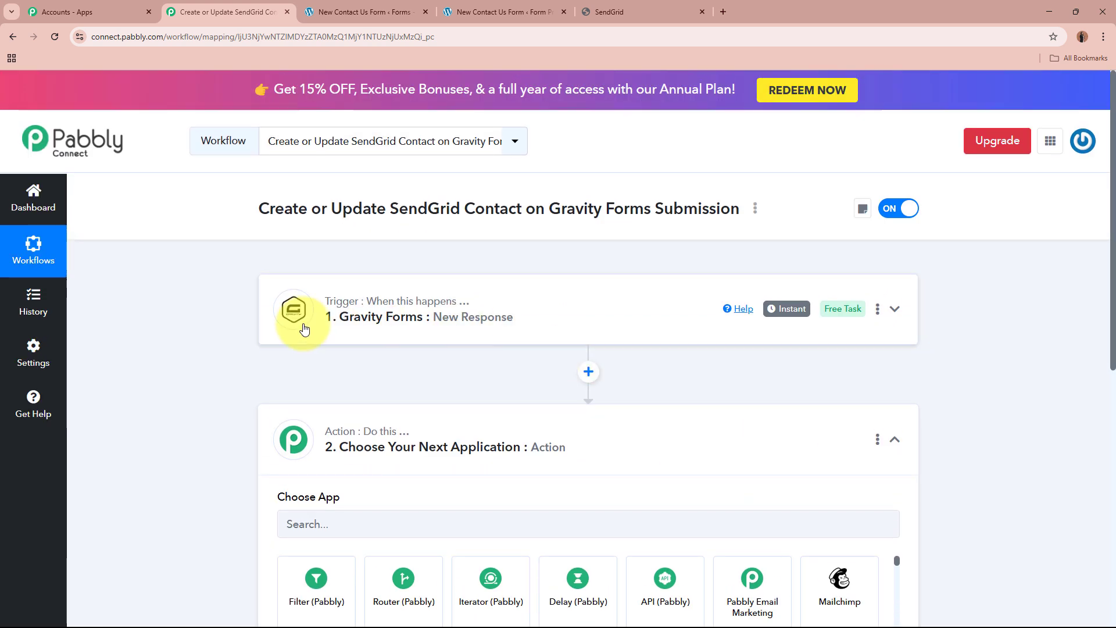
Review the workflow's title for its trigger and the required SendGrid action.
drag(550, 207, 693, 208)
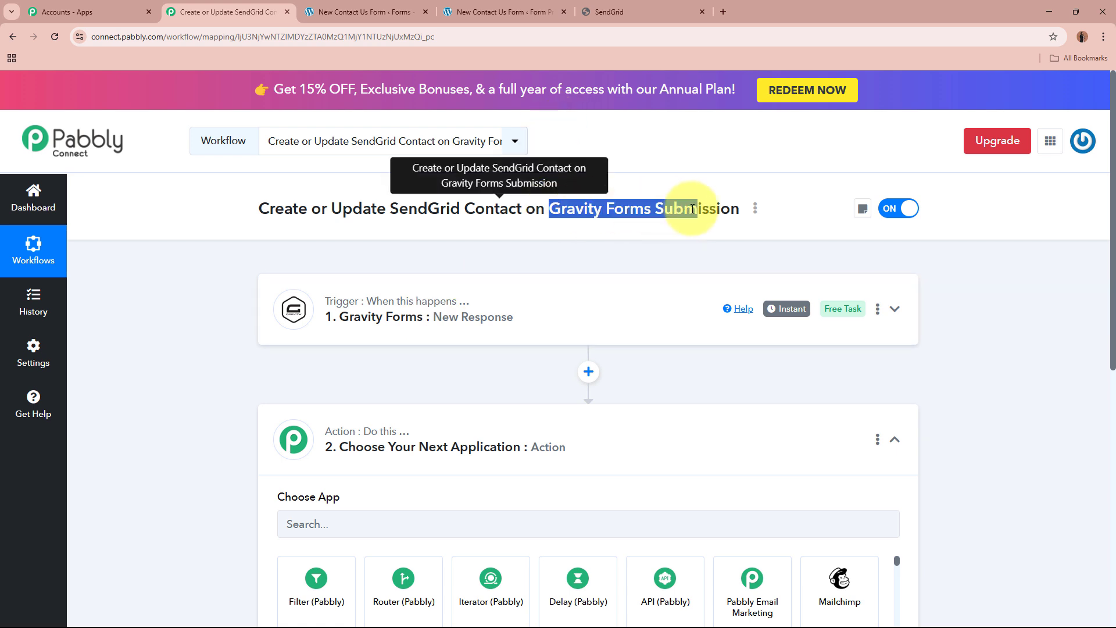
click(692, 209)
drag(258, 207, 545, 208)
Choose SendGrid as the action app with Add or Update a Contact as the action event.
click(472, 519)
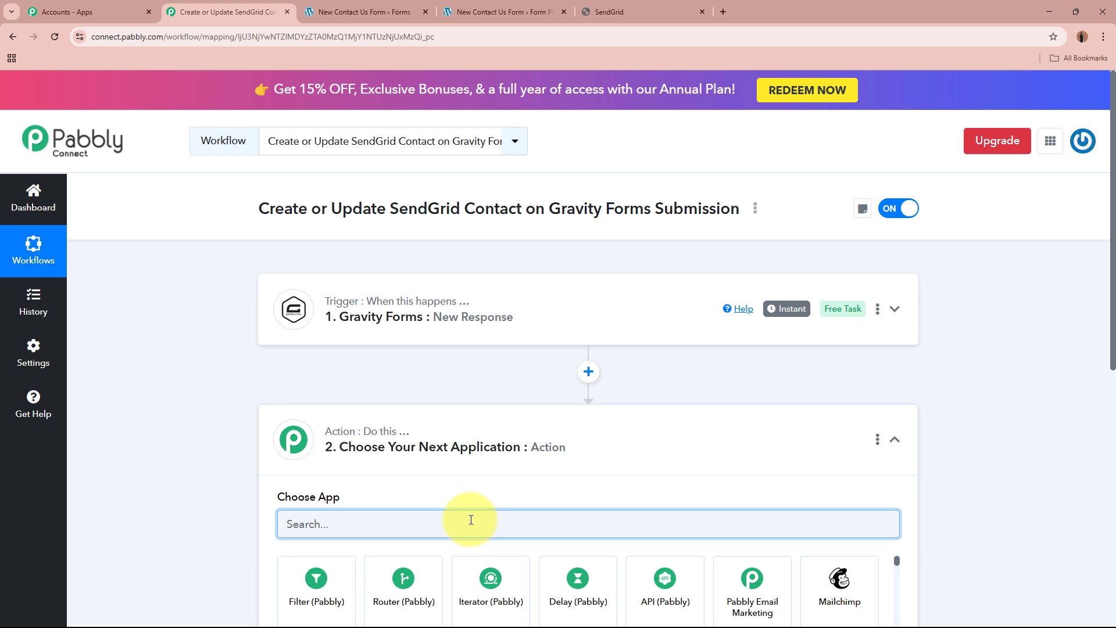
scroll(461, 514, down, 3)
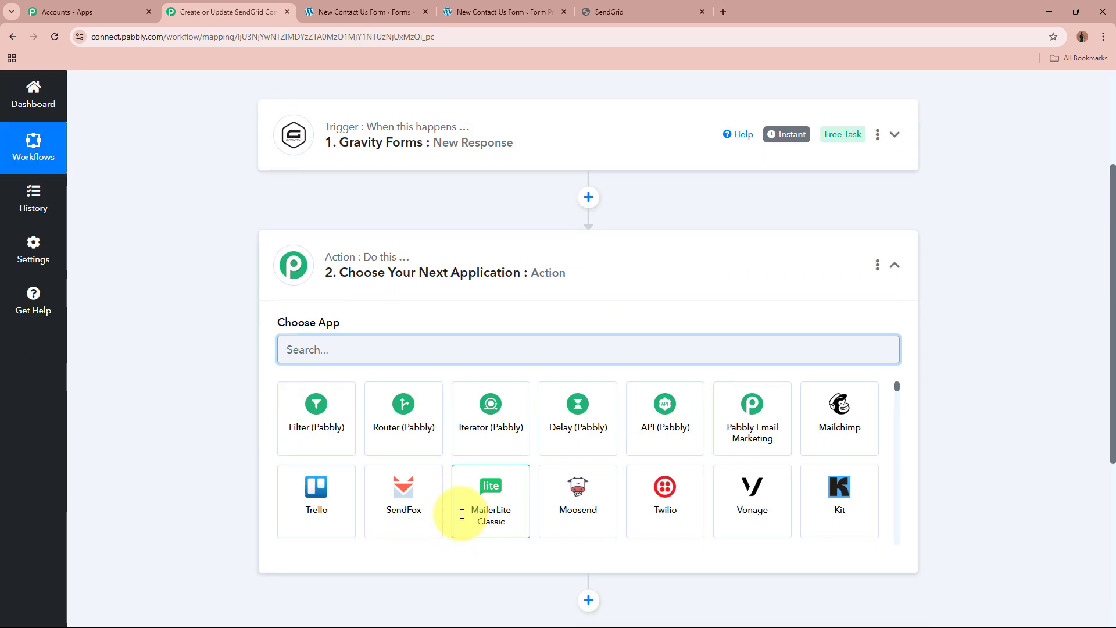
text(SendGr)
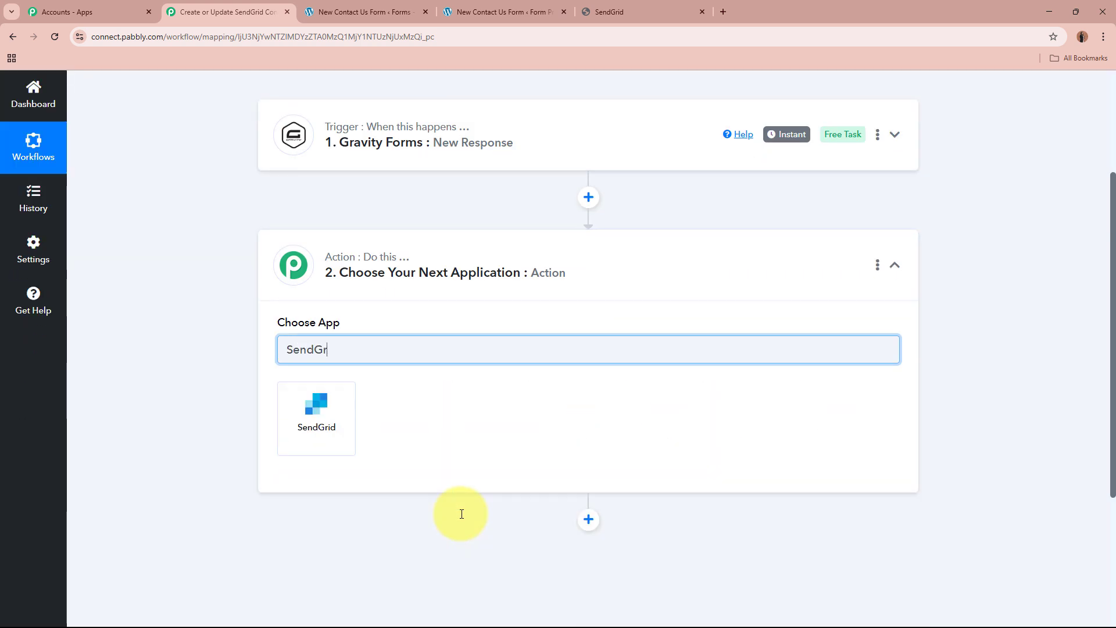
click(331, 432)
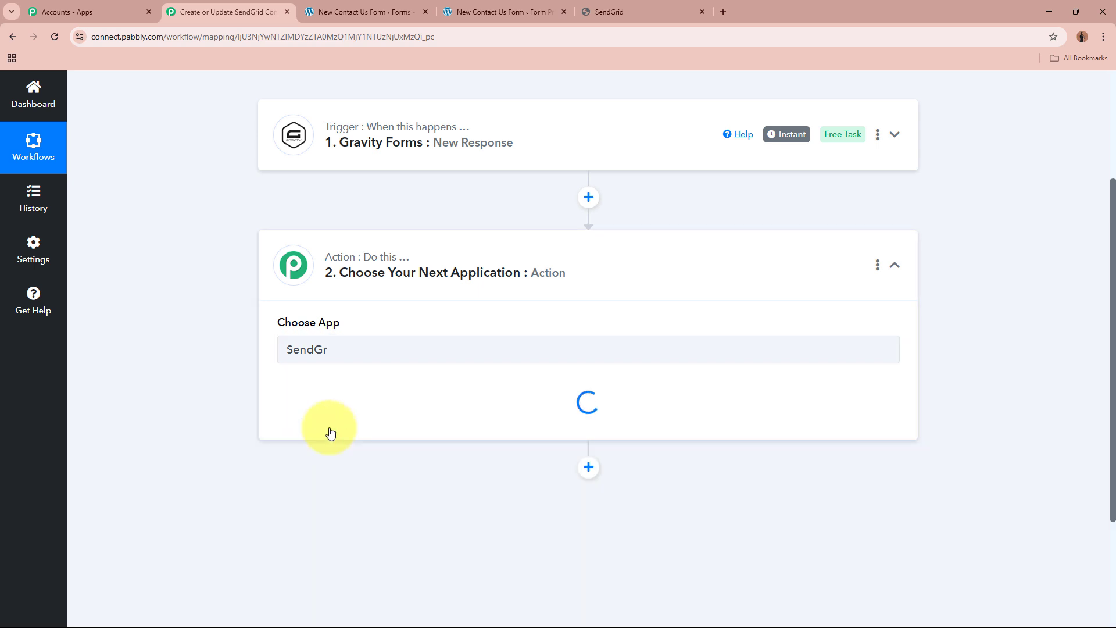
click(443, 170)
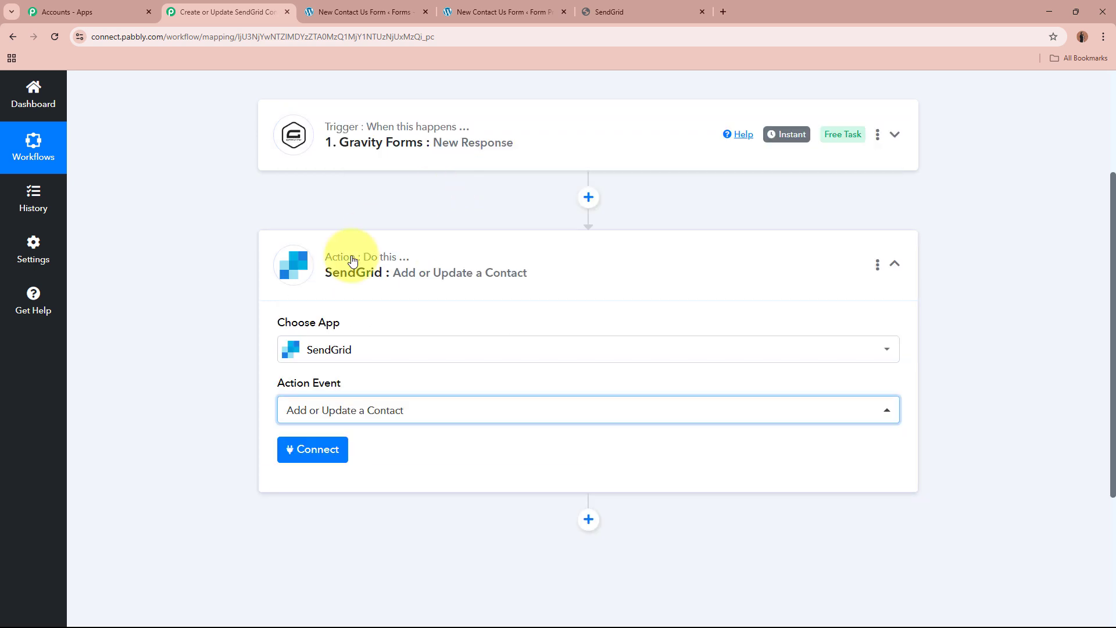
Start adding a new SendGrid connection and read the instructions for obtaining its API key.
scroll(232, 402, down, 1)
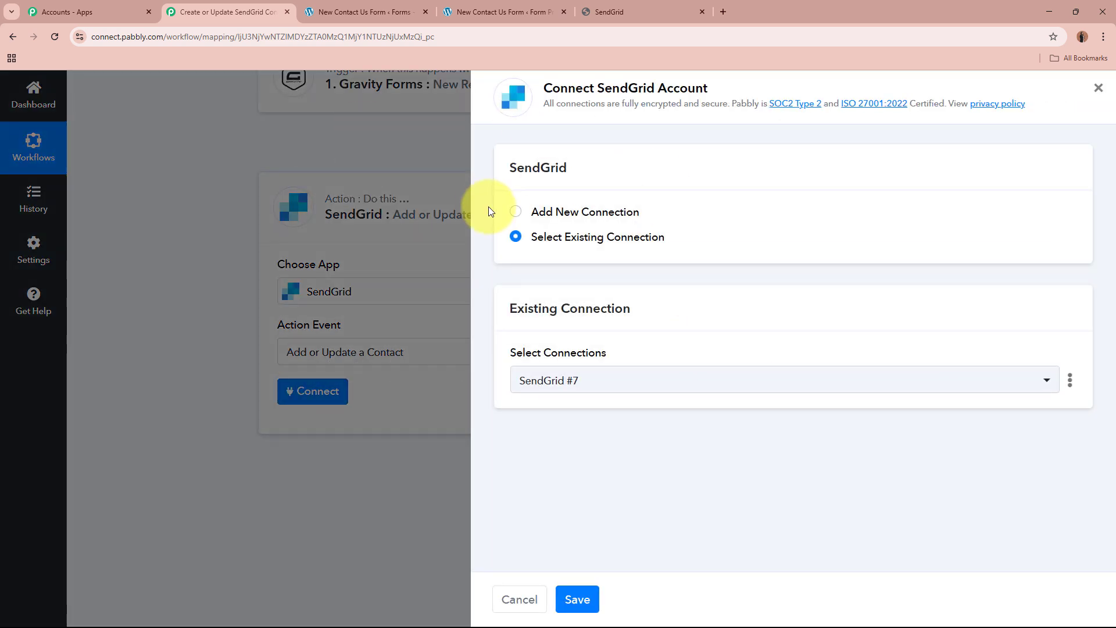
click(515, 211)
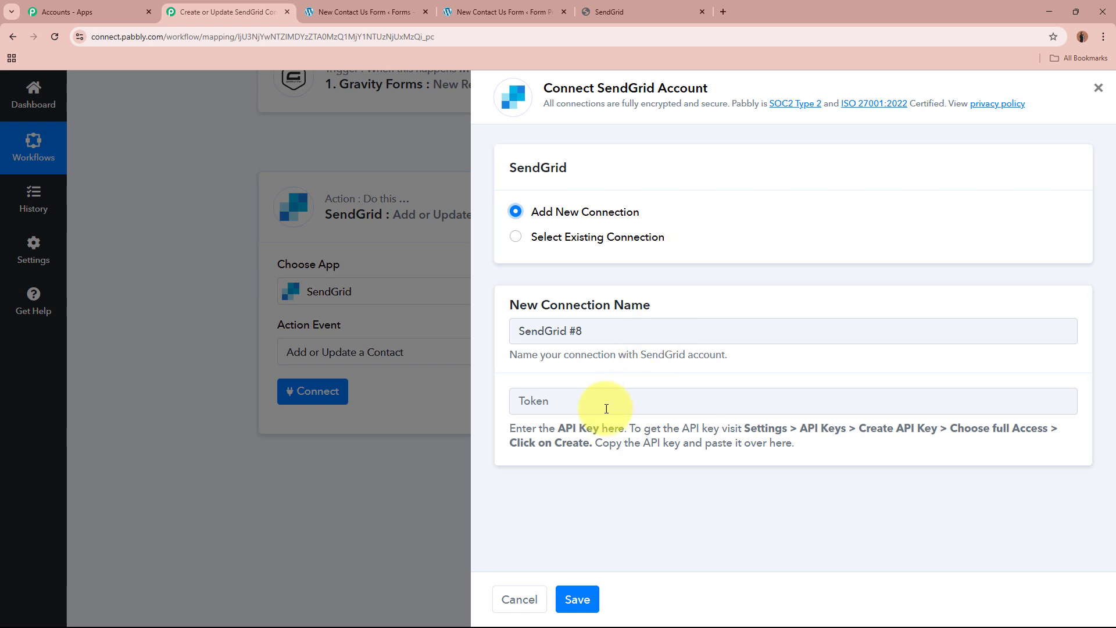
click(531, 409)
click(524, 488)
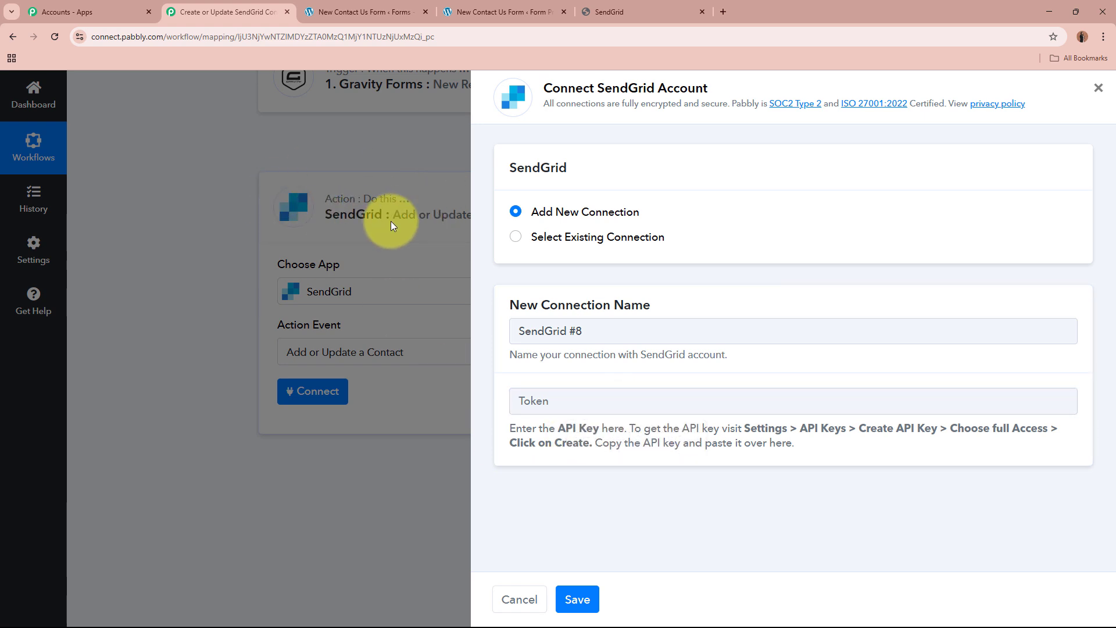
drag(511, 422, 802, 451)
click(818, 452)
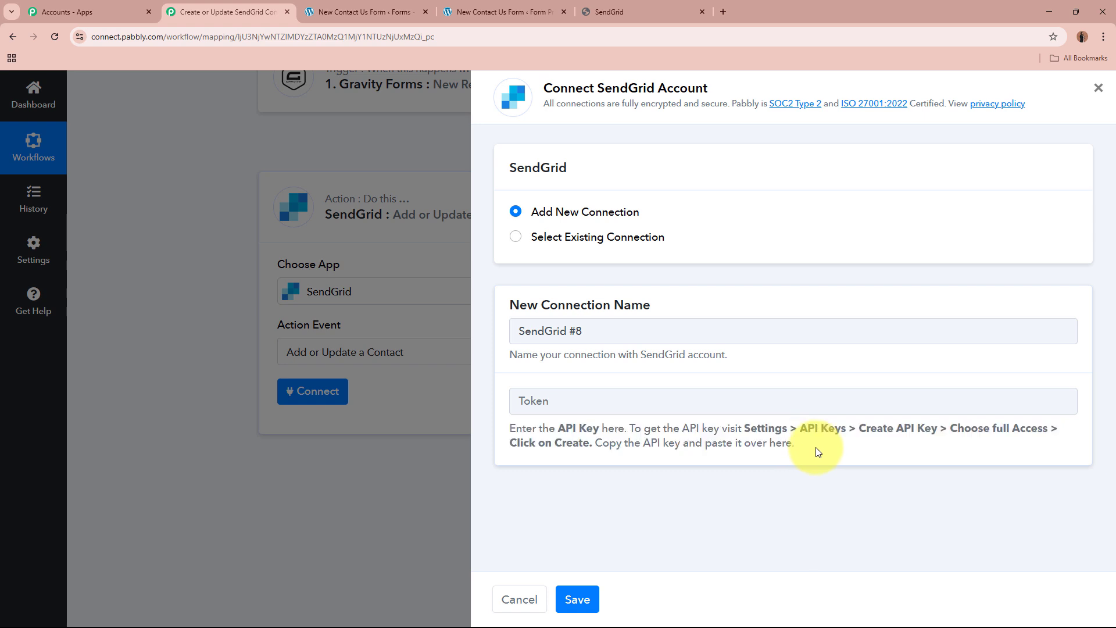
Switch to SendGrid and open the API Keys page in the account settings.
click(610, 12)
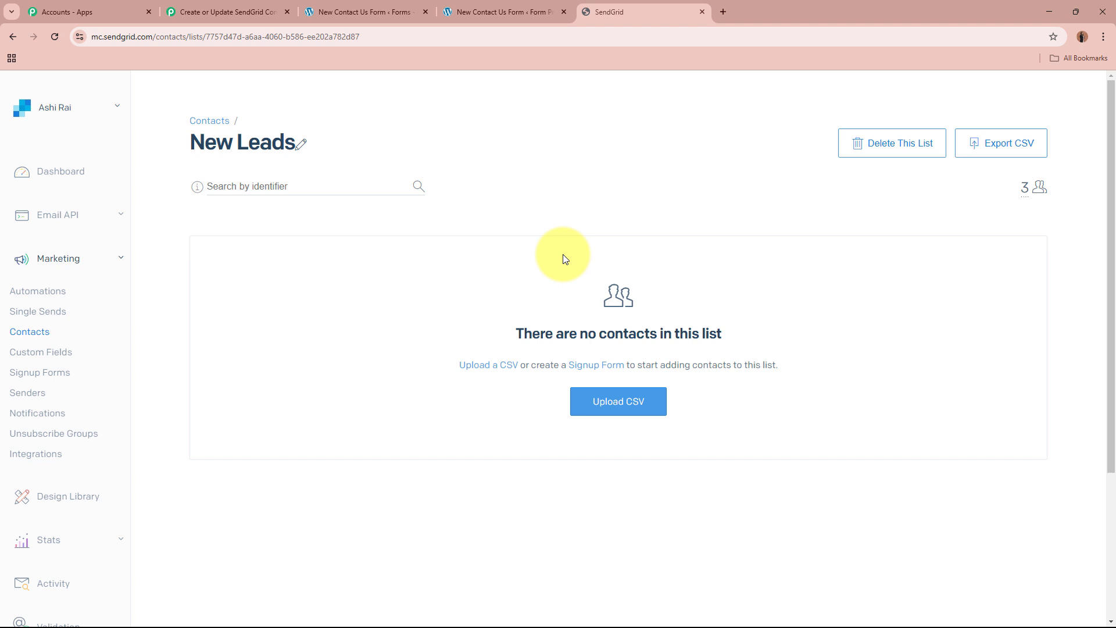
scroll(47, 485, down, 3)
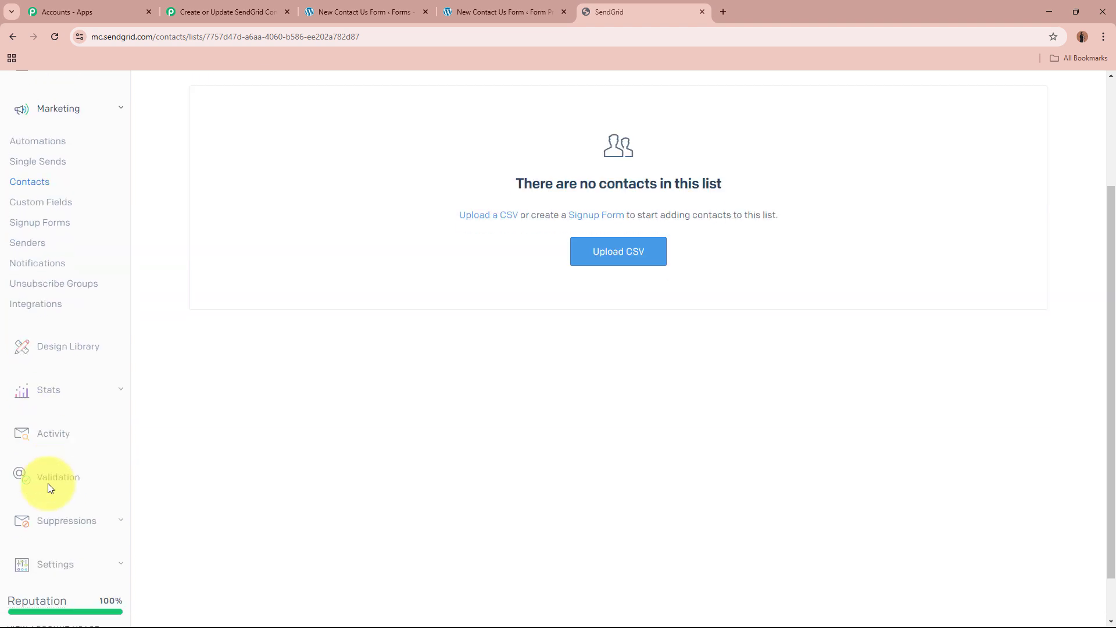
click(70, 539)
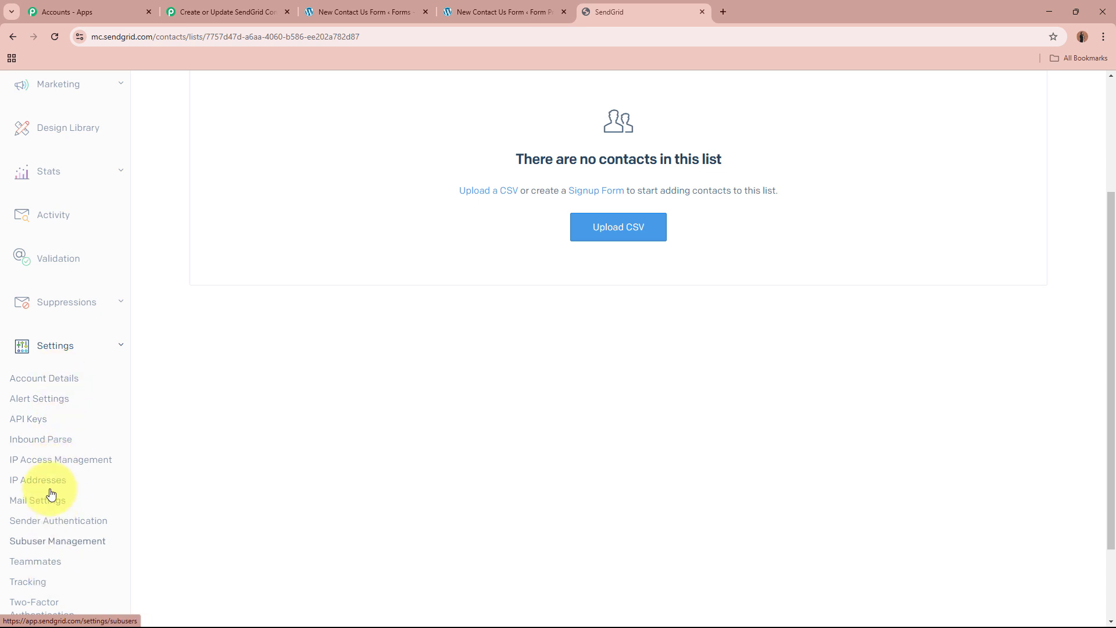
click(26, 418)
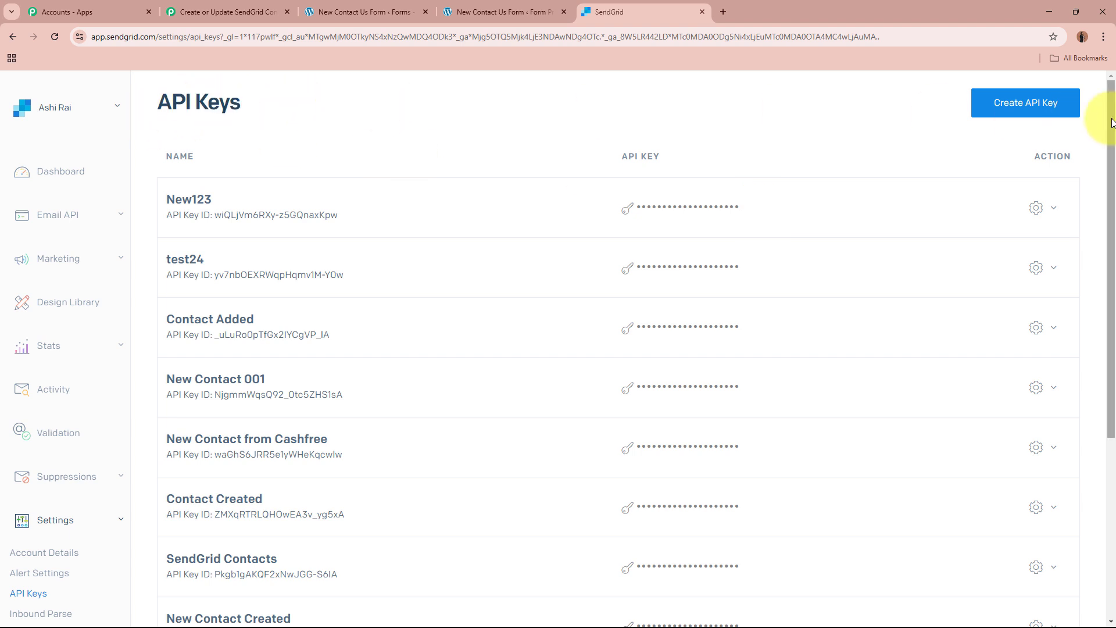
Create an API key named New Lead Contact with Full Access permissions and copy the generated key.
click(1024, 104)
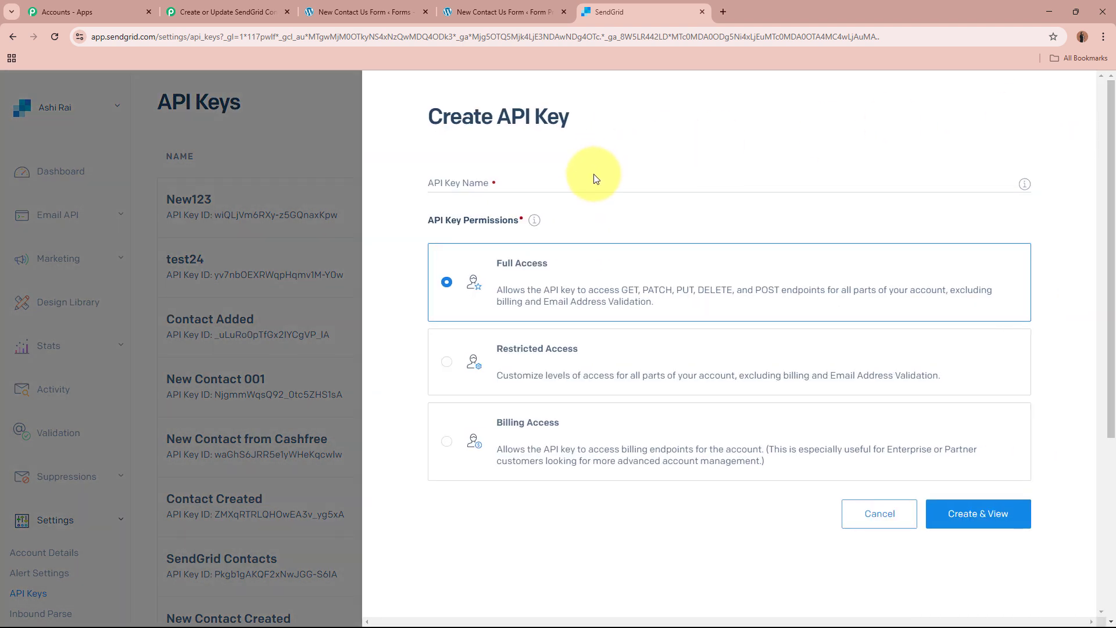
click(591, 184)
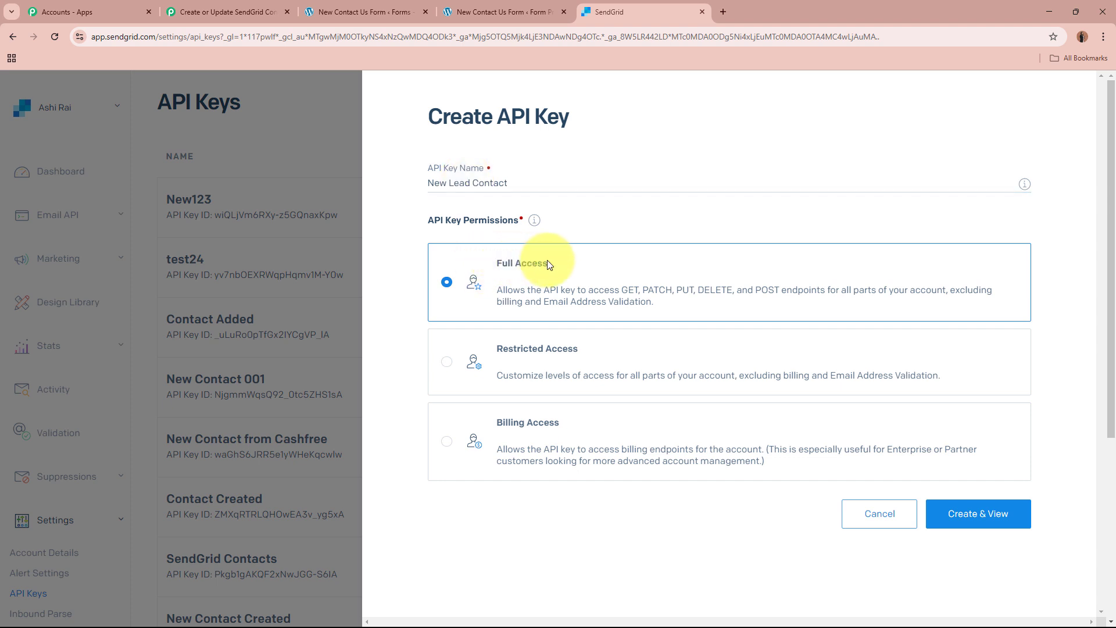
click(975, 513)
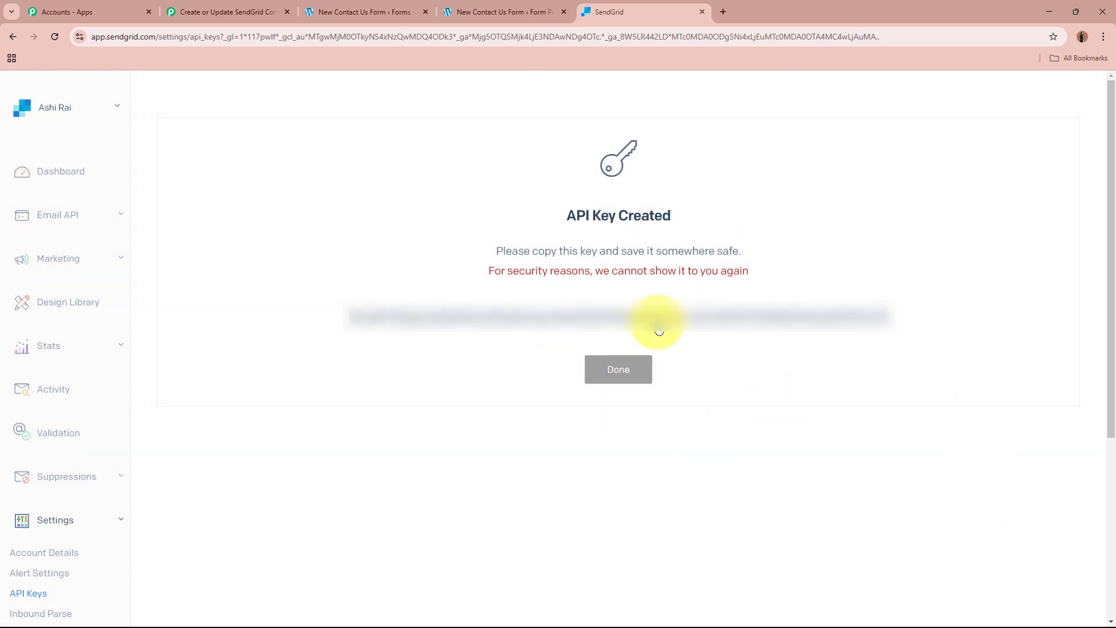
click(658, 330)
Return to the Pabbly Connect workflow, paste the API key as the new SendGrid connection's token and save the connection.
click(221, 12)
click(679, 400)
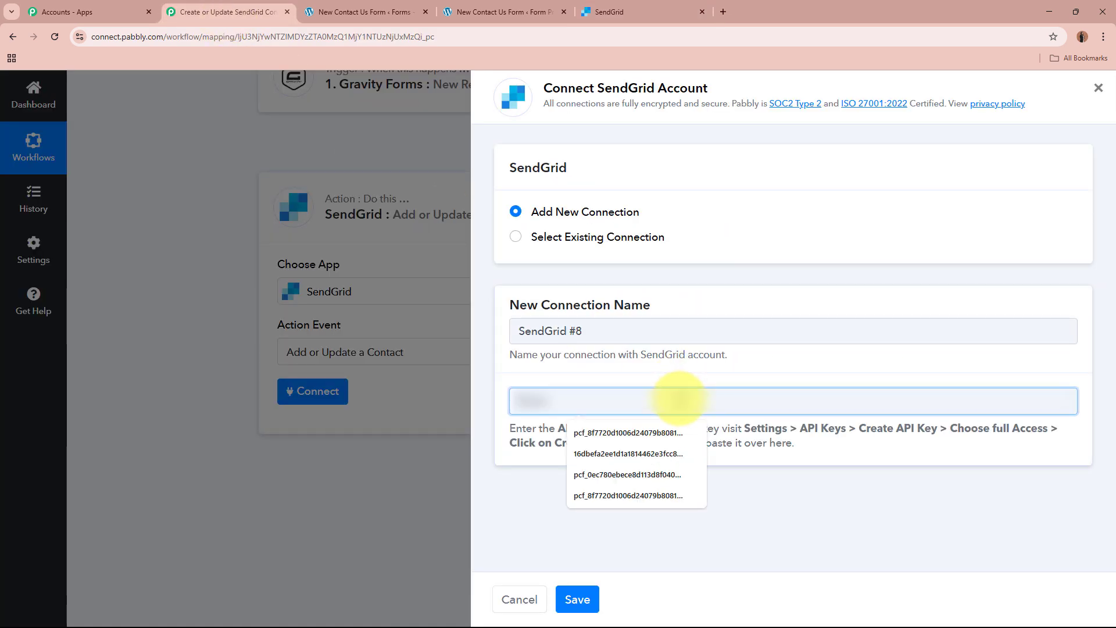
key(ctrl+v)
click(589, 607)
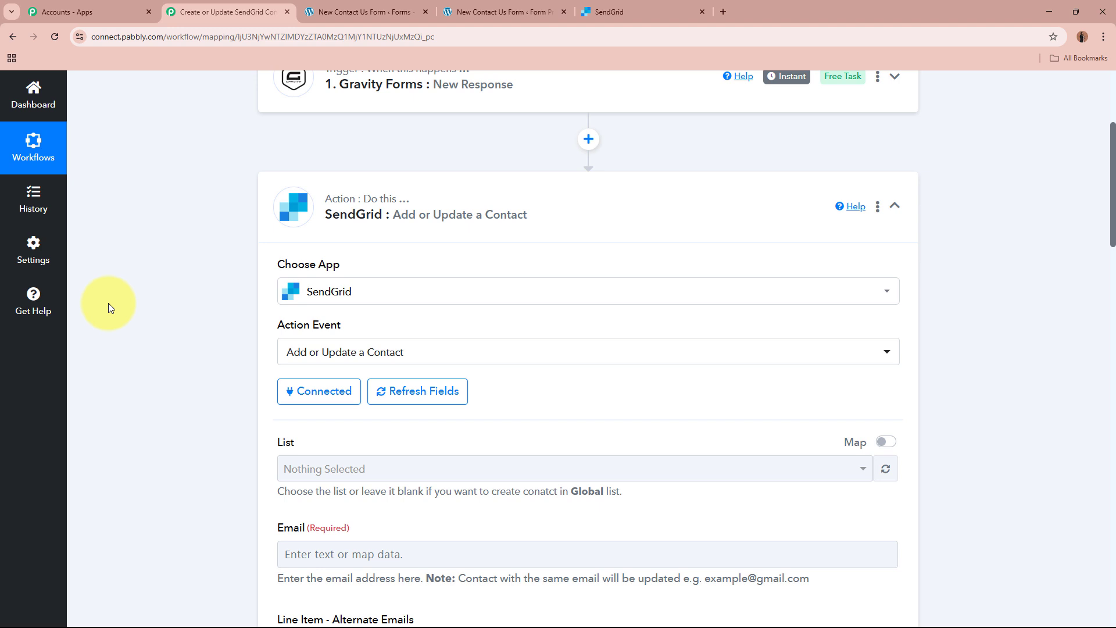
Switch to SendGrid, look through the contact lists and open the New Leads list to check its contacts.
scroll(151, 327, down, 3)
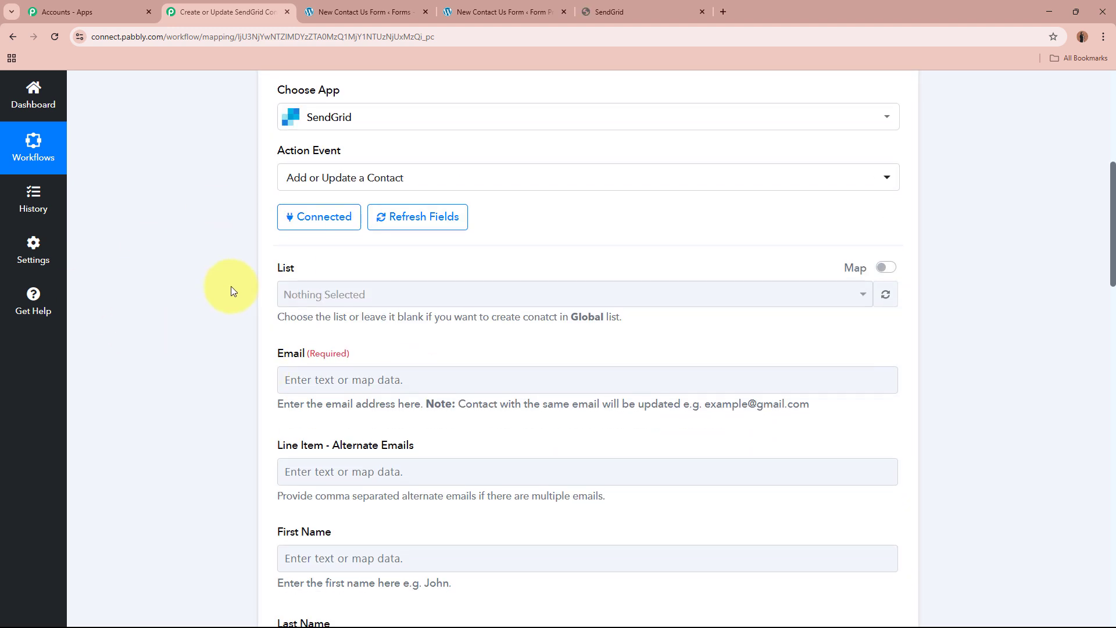
click(700, 7)
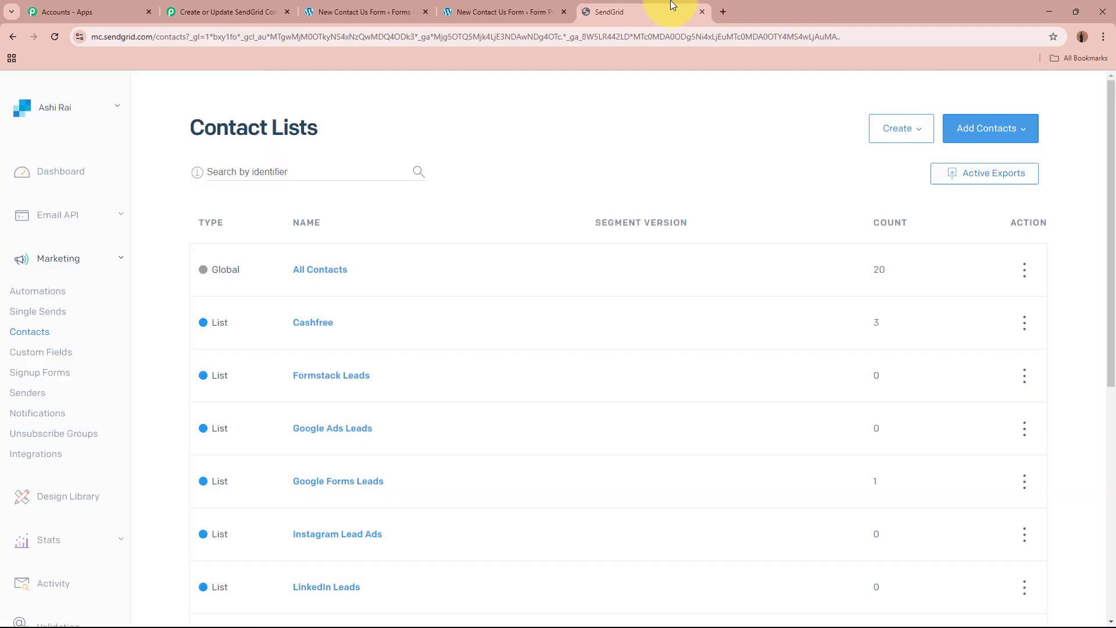
scroll(604, 270, down, 5)
scroll(611, 272, down, 4)
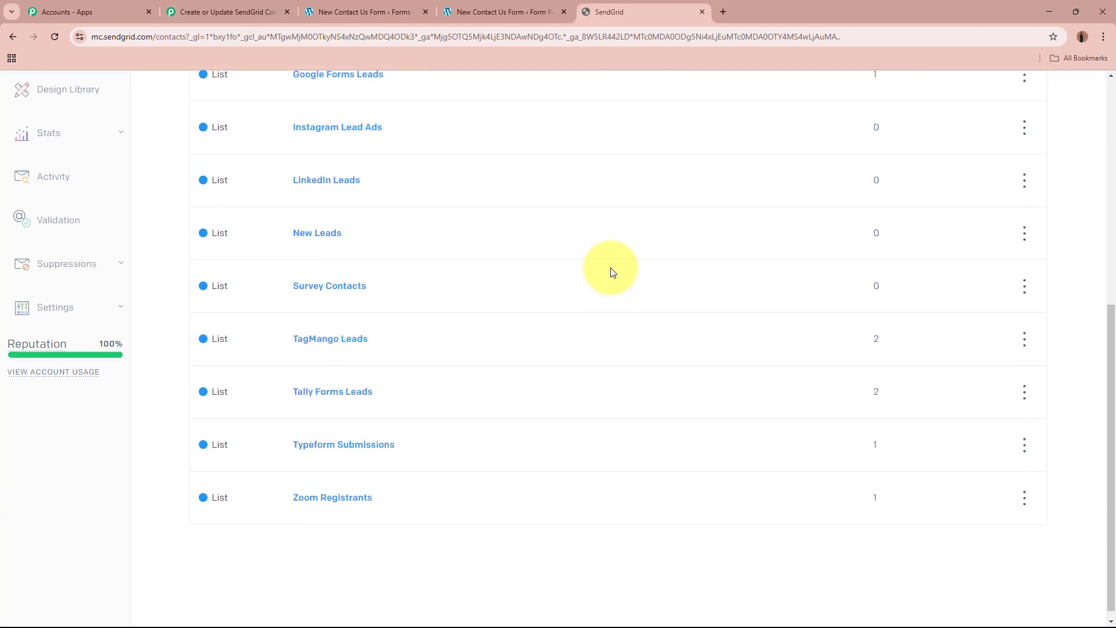
scroll(610, 272, up, 8)
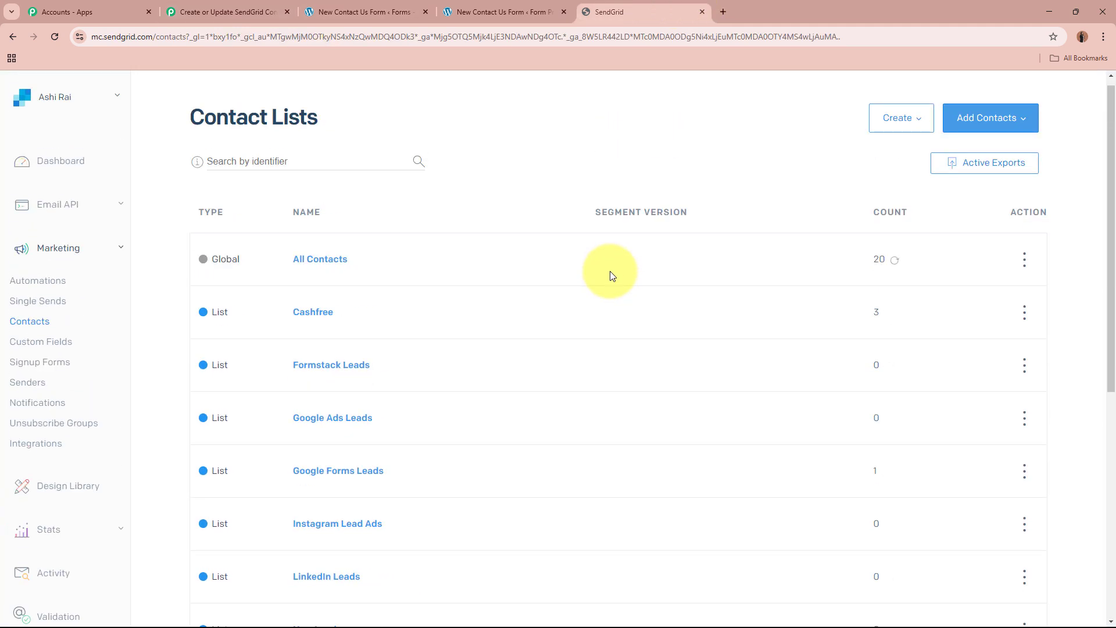
scroll(609, 272, down, 6)
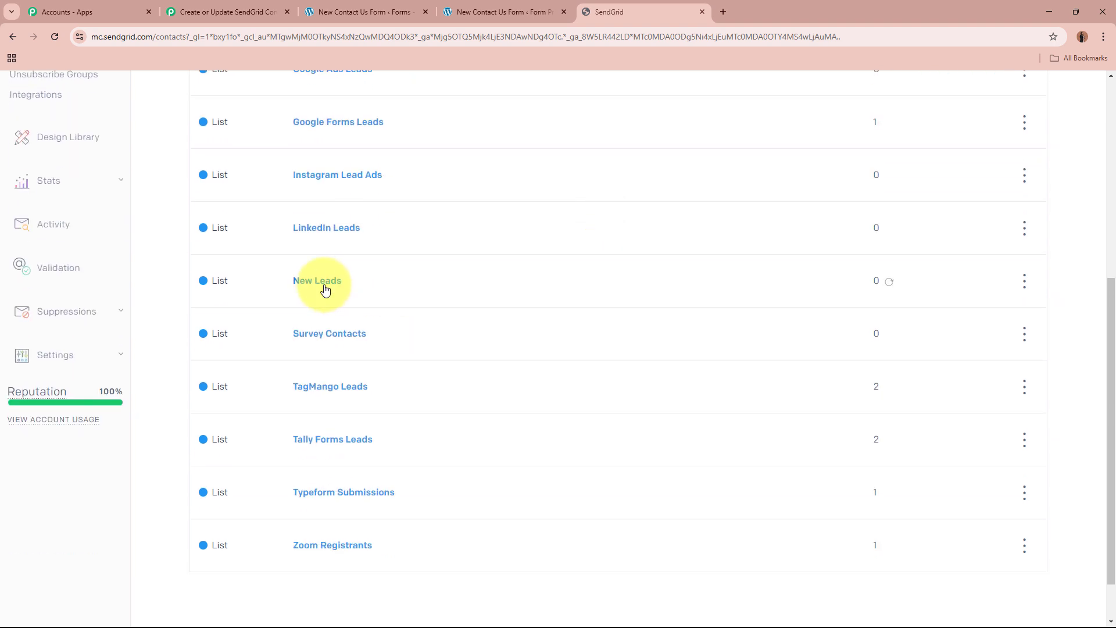
click(325, 289)
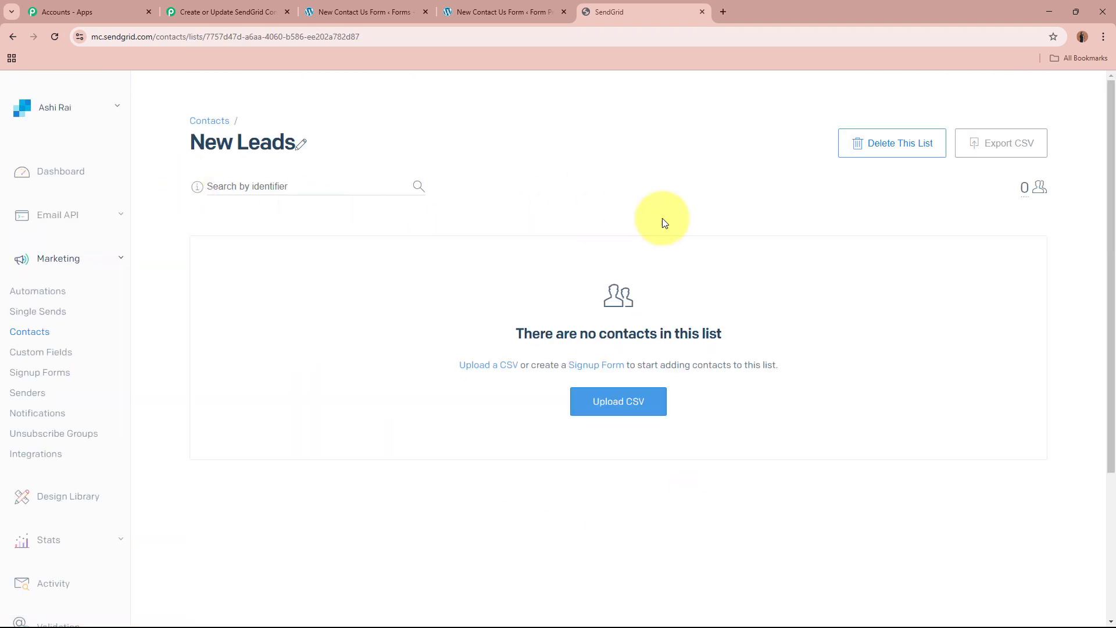
Return to the Pabbly Connect workflow and choose New Leads as the contact list of the SendGrid action.
click(261, 15)
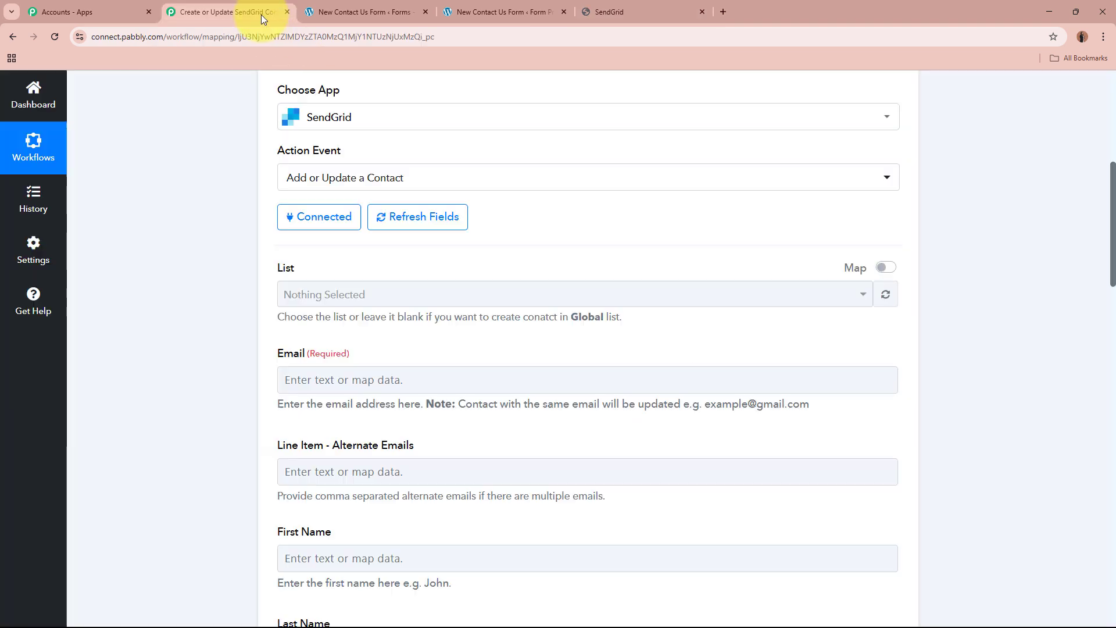
click(431, 296)
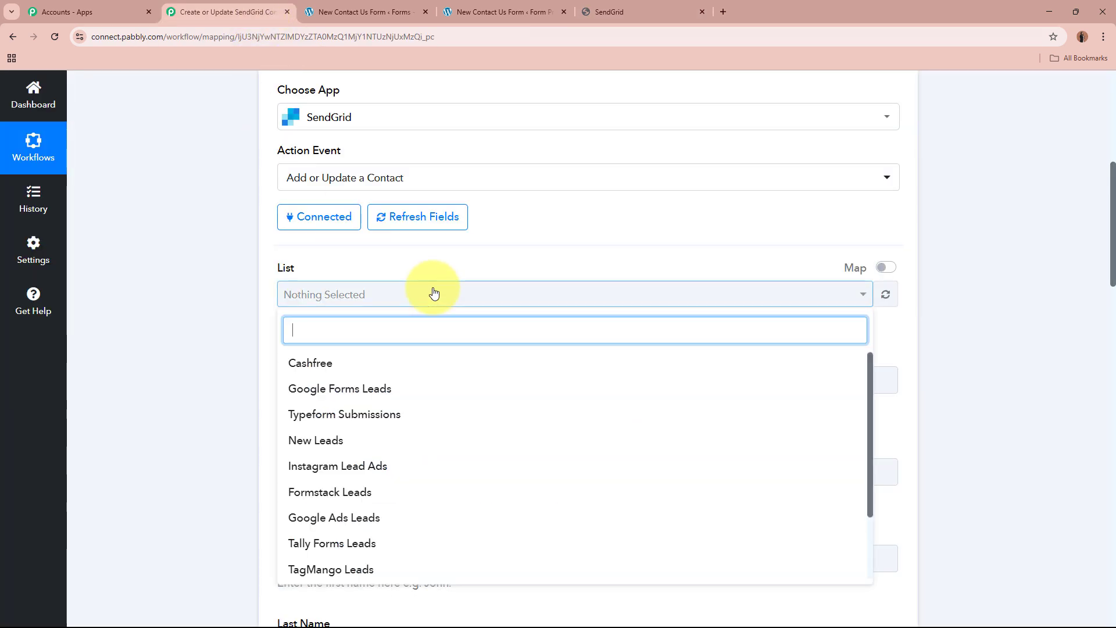
text(new)
click(426, 361)
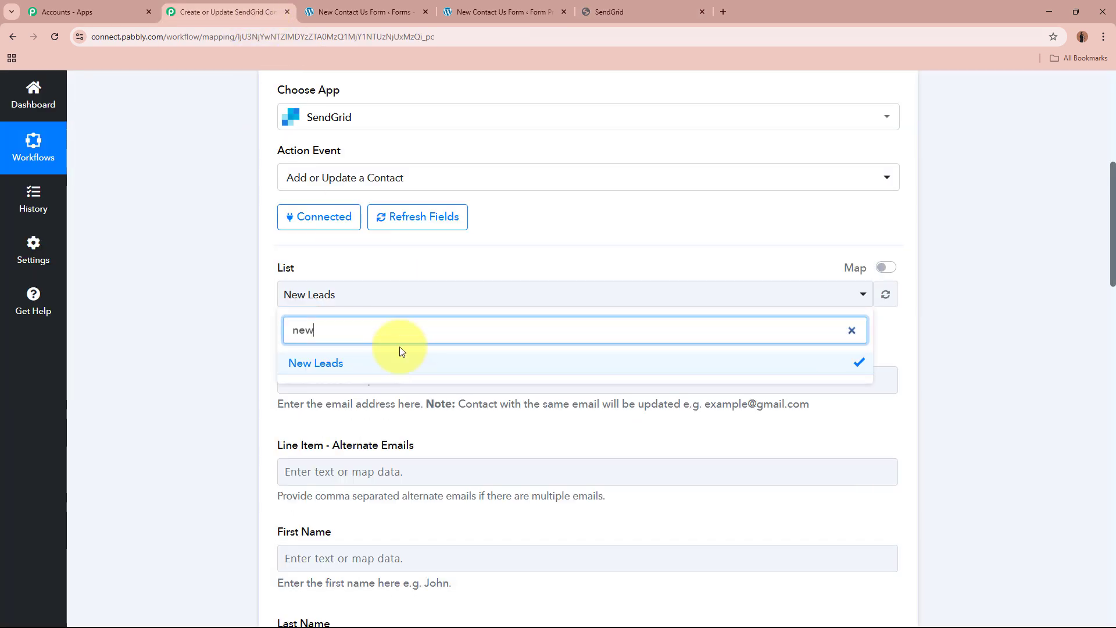
click(163, 282)
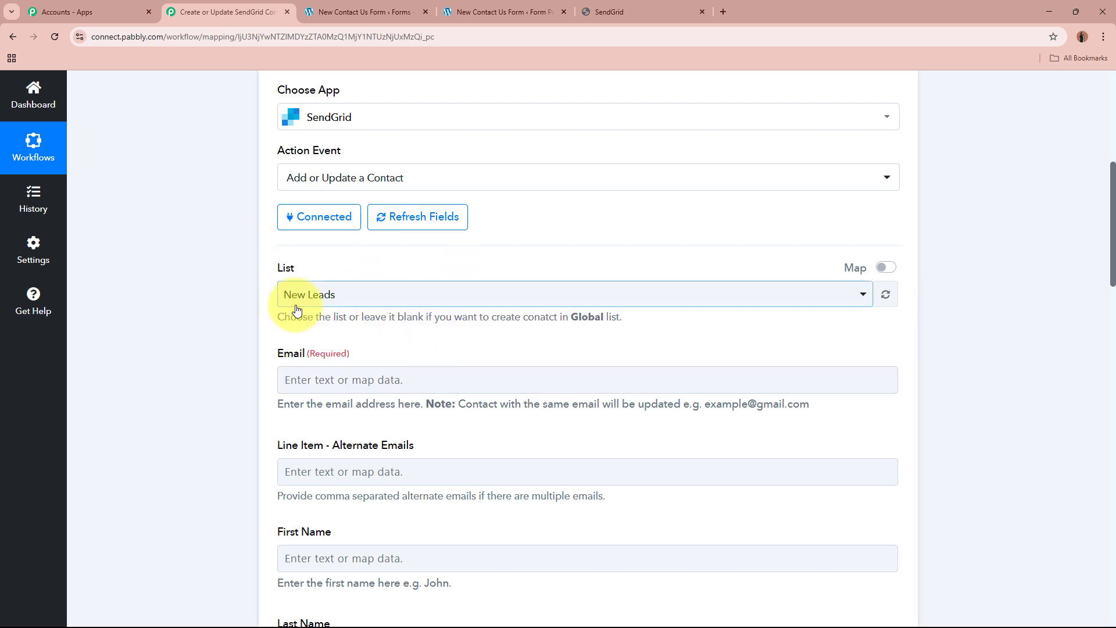
Examine the contact fields of the SendGrid action and the data source offered for mapping the Email field.
scroll(191, 327, down, 1)
scroll(191, 327, down, 13)
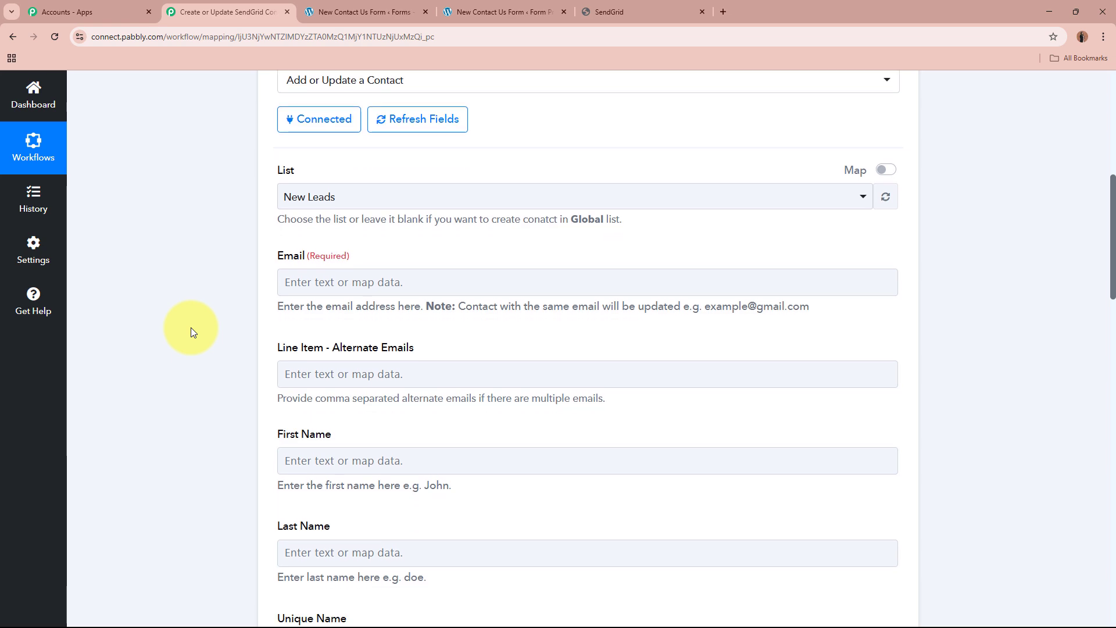
scroll(193, 316, down, 7)
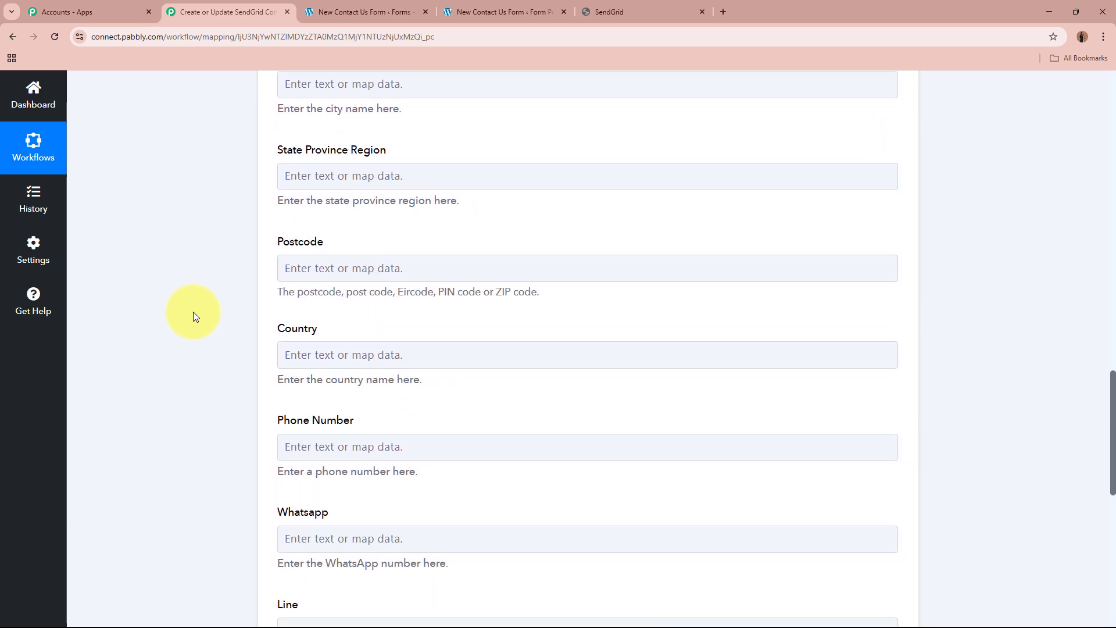
scroll(193, 316, up, 8)
scroll(193, 316, up, 11)
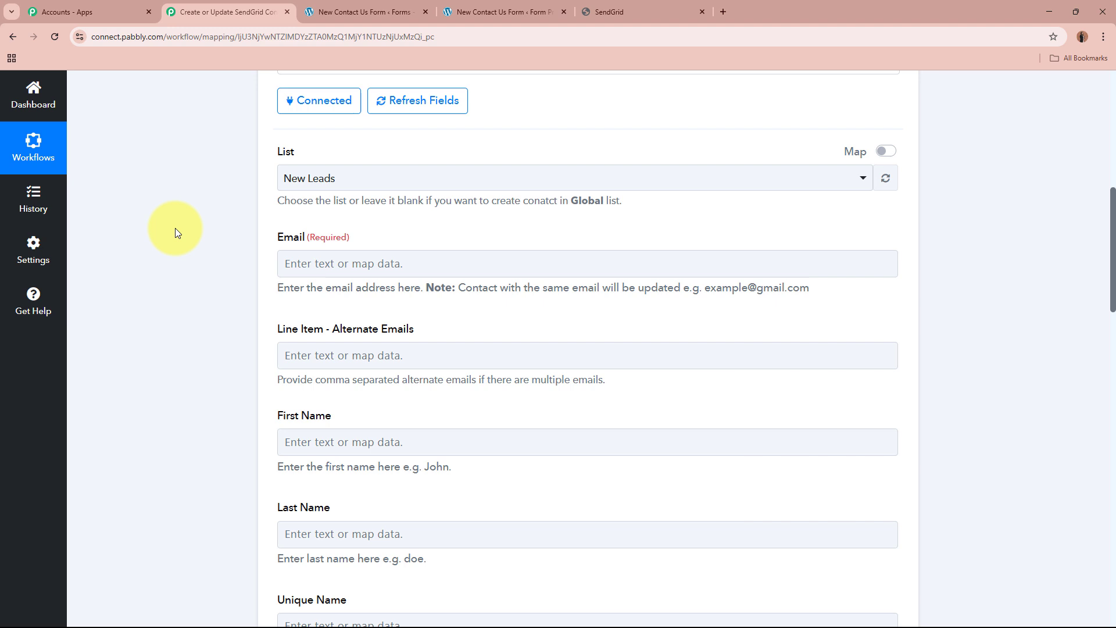
click(323, 263)
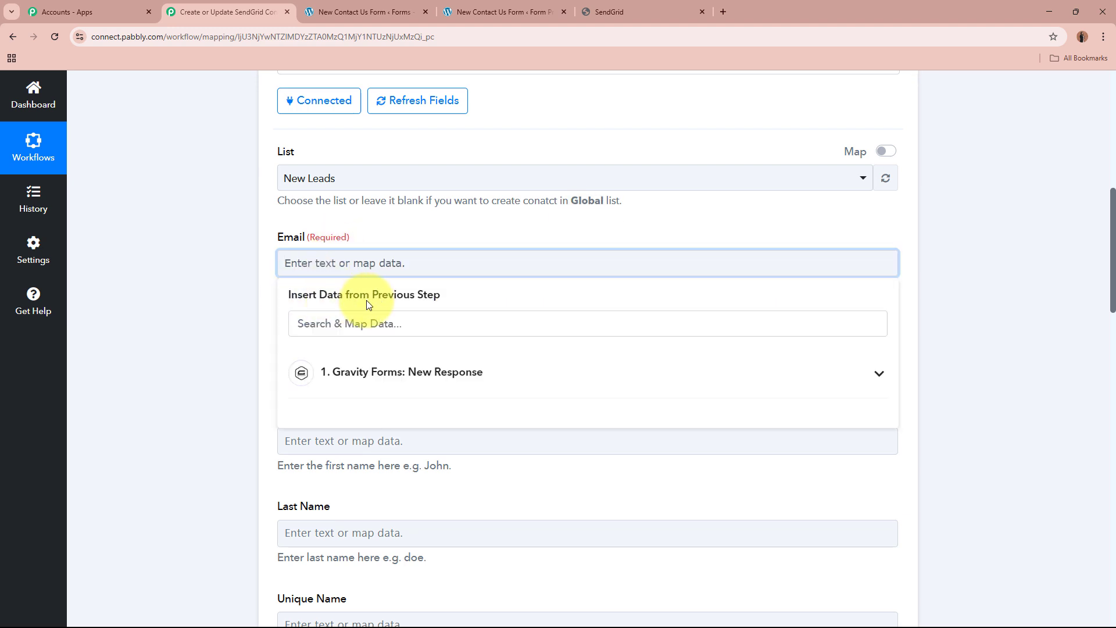
click(204, 302)
scroll(204, 303, up, 8)
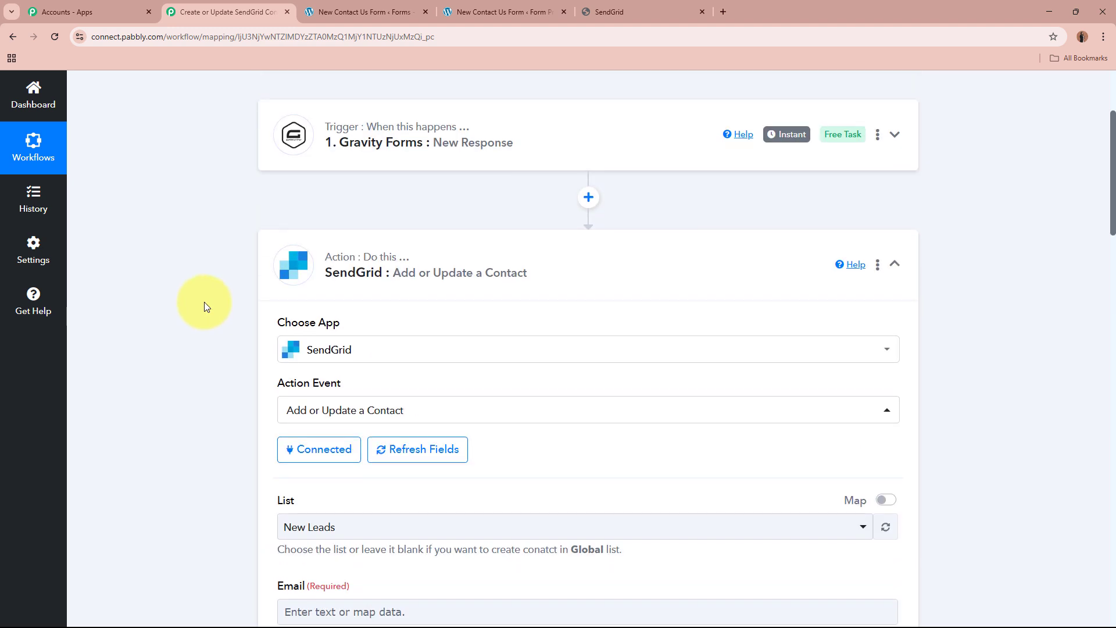
scroll(605, 272, down, 6)
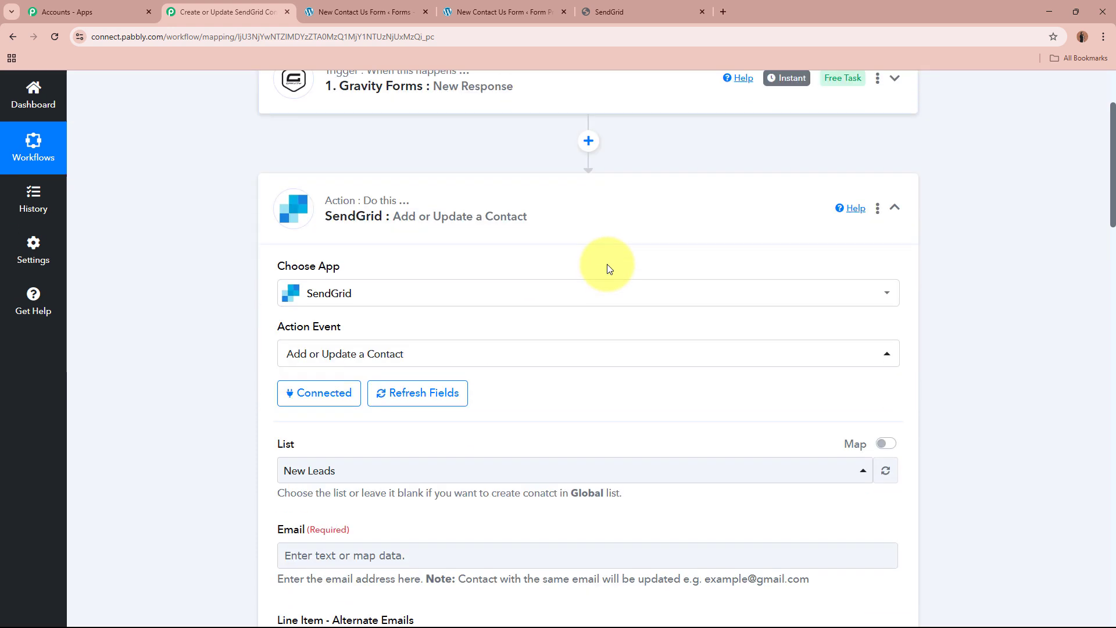
scroll(608, 261, down, 2)
Map the SendGrid contact's Email field to the submitted email address, field 2 of the Gravity Forms response.
click(380, 265)
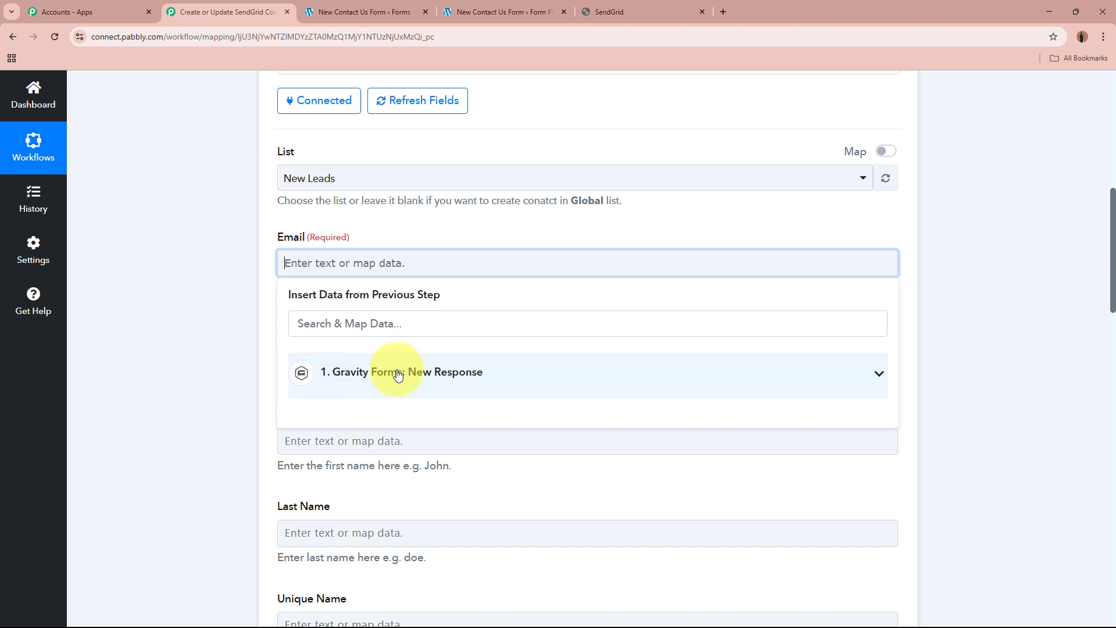
click(526, 377)
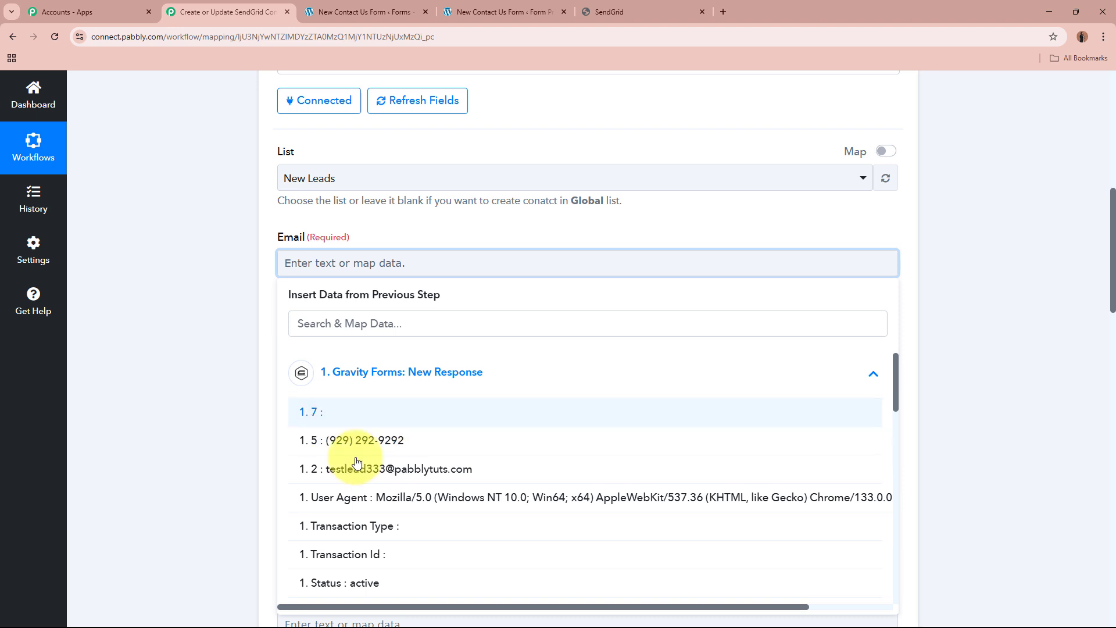
scroll(532, 458, down, 4)
scroll(533, 461, down, 1)
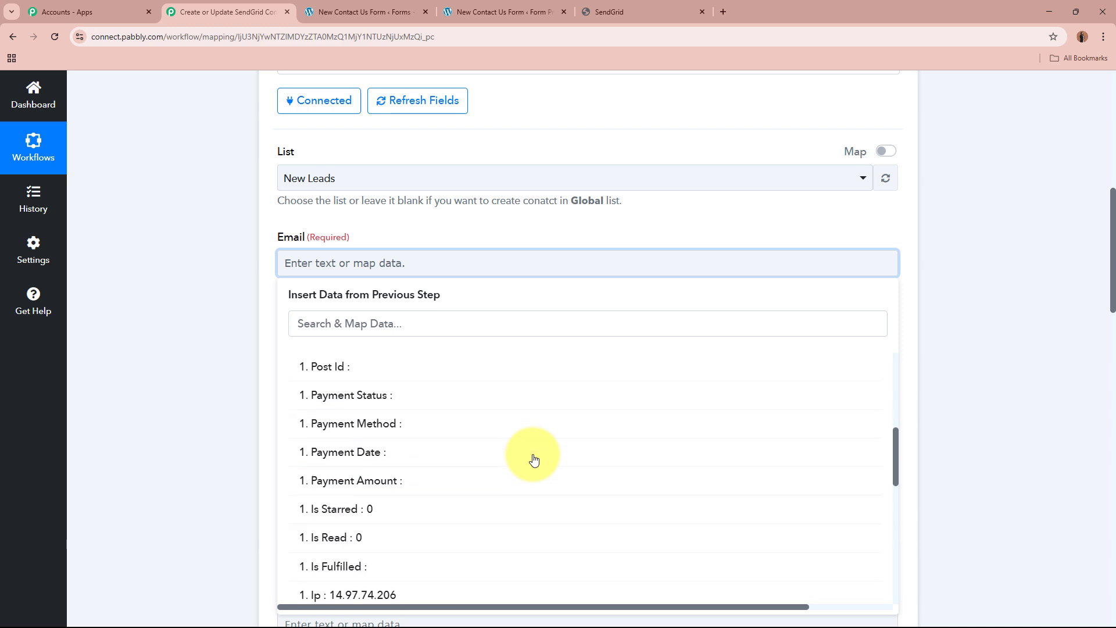
scroll(534, 461, up, 5)
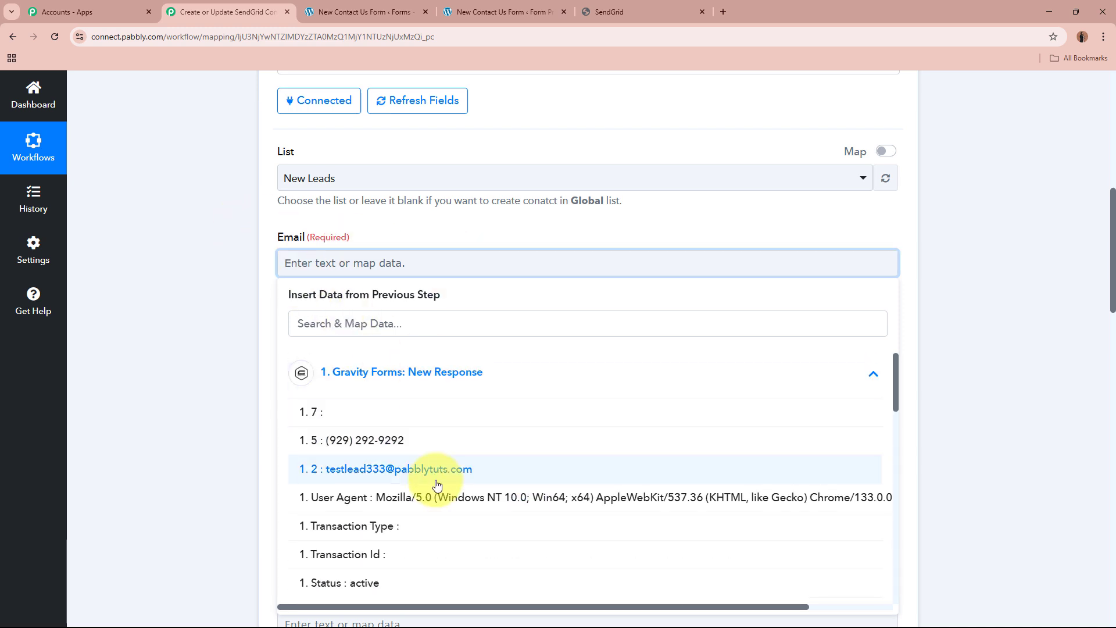
click(421, 470)
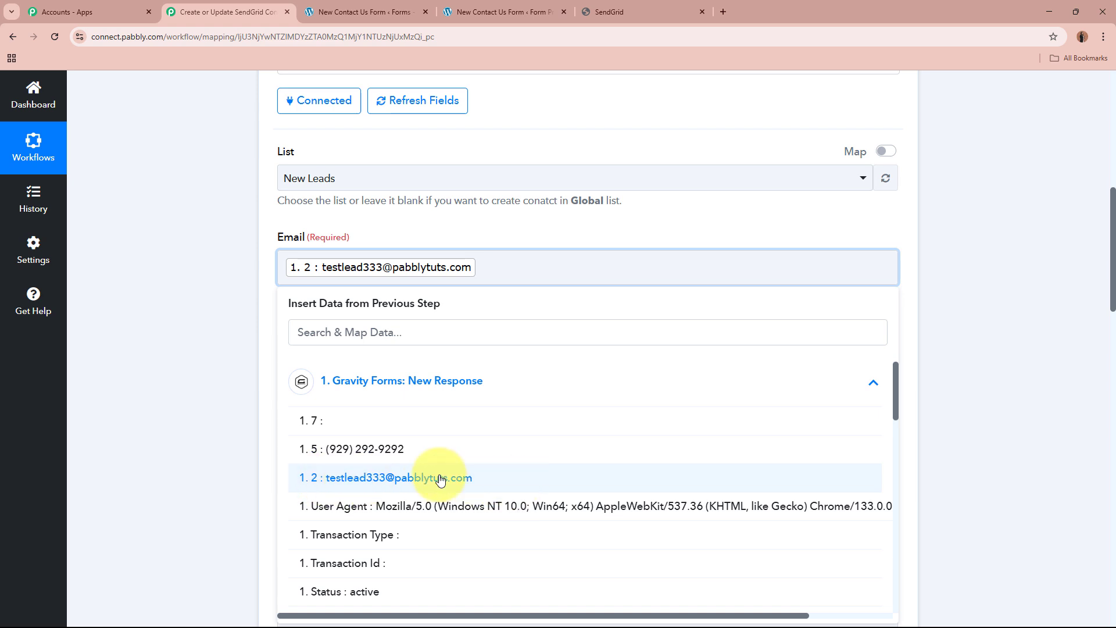
click(177, 242)
click(218, 283)
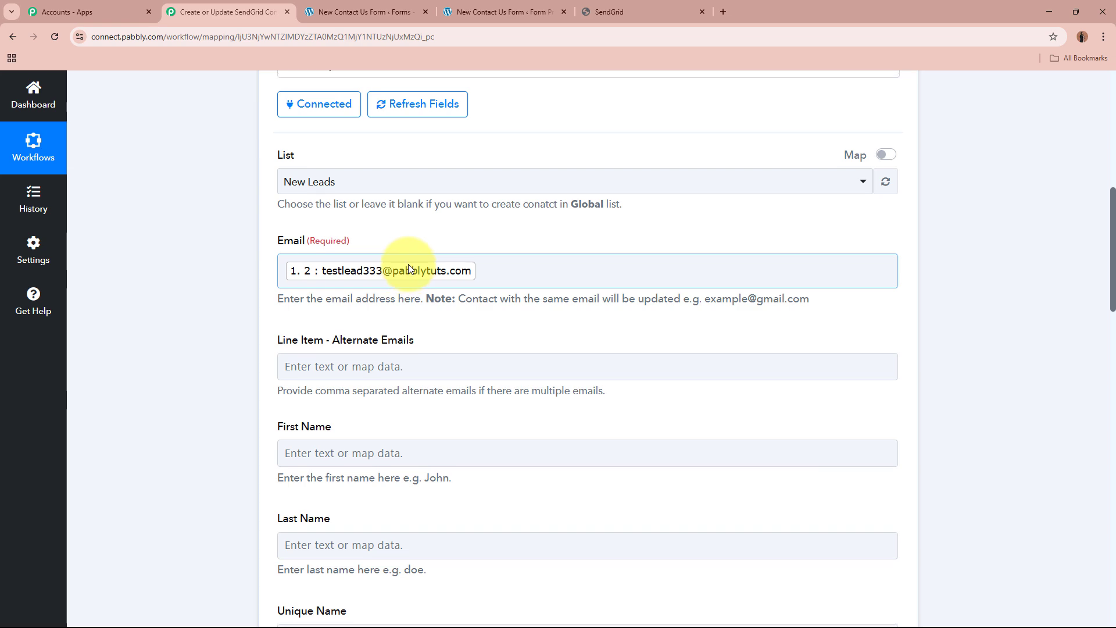
Map the SendGrid contact's First Name to the submitted first name, field 1.3 of the Gravity Forms response.
scroll(409, 267, up, 9)
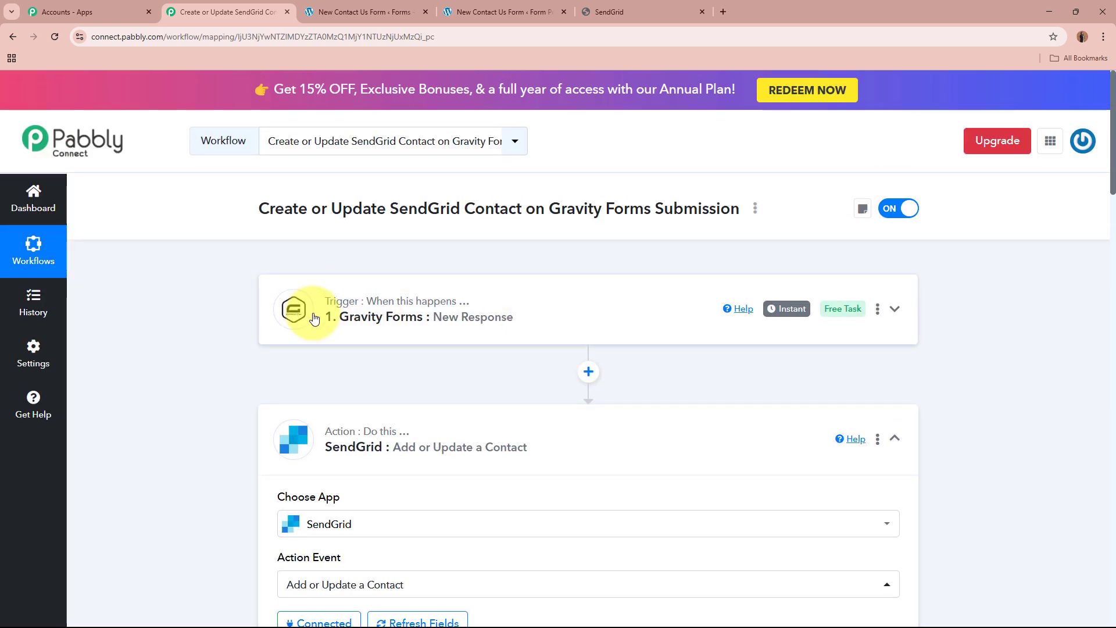
scroll(439, 317, down, 2)
scroll(439, 308, down, 7)
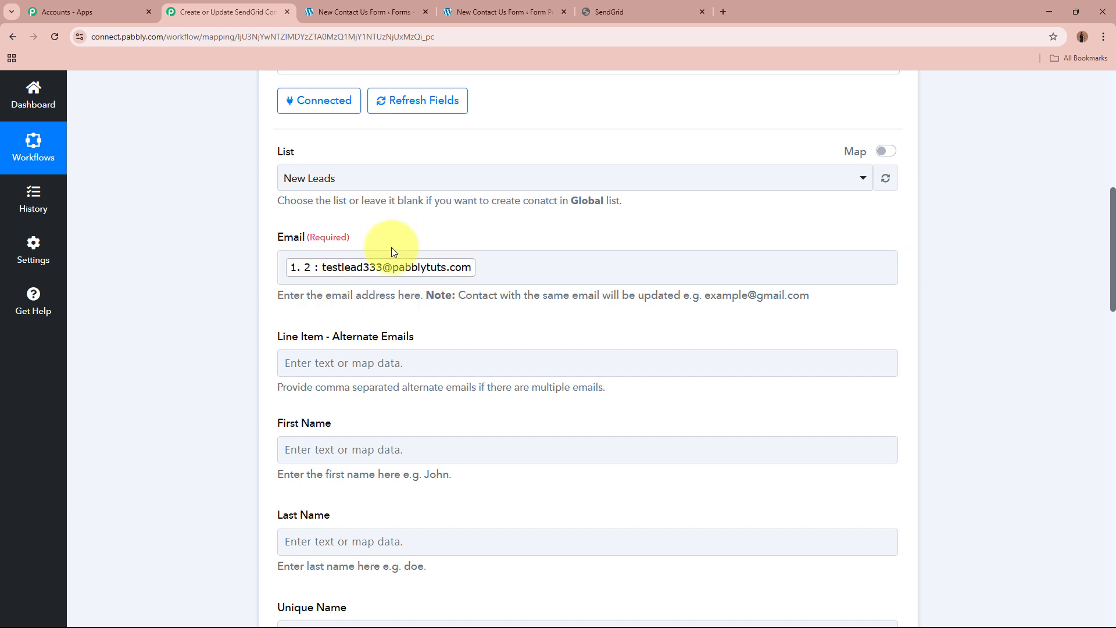
scroll(392, 246, down, 3)
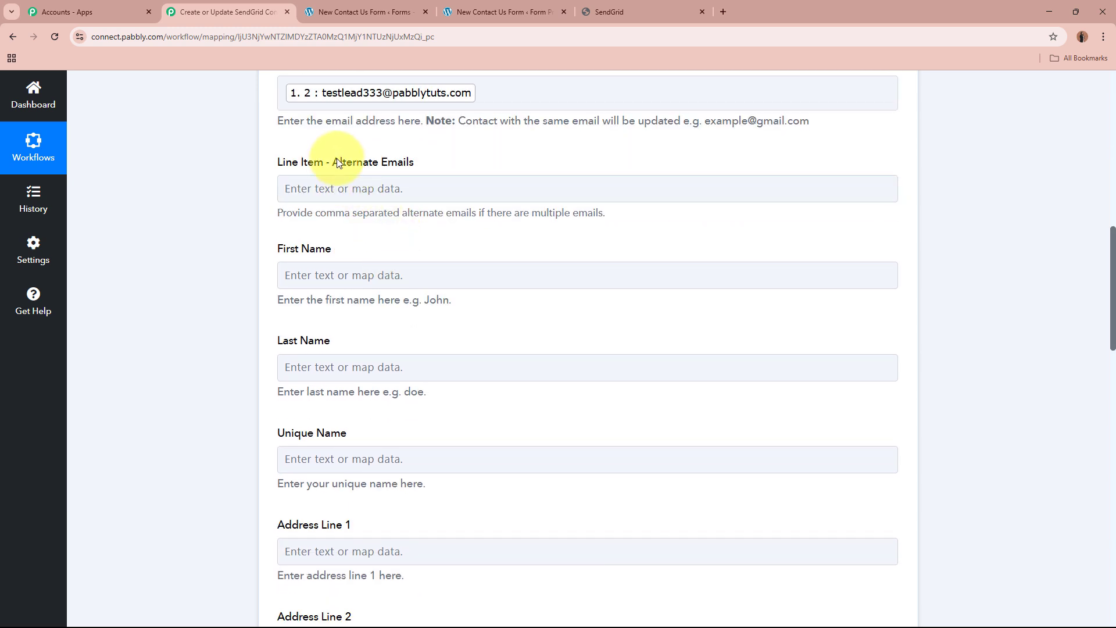
drag(333, 162, 353, 162)
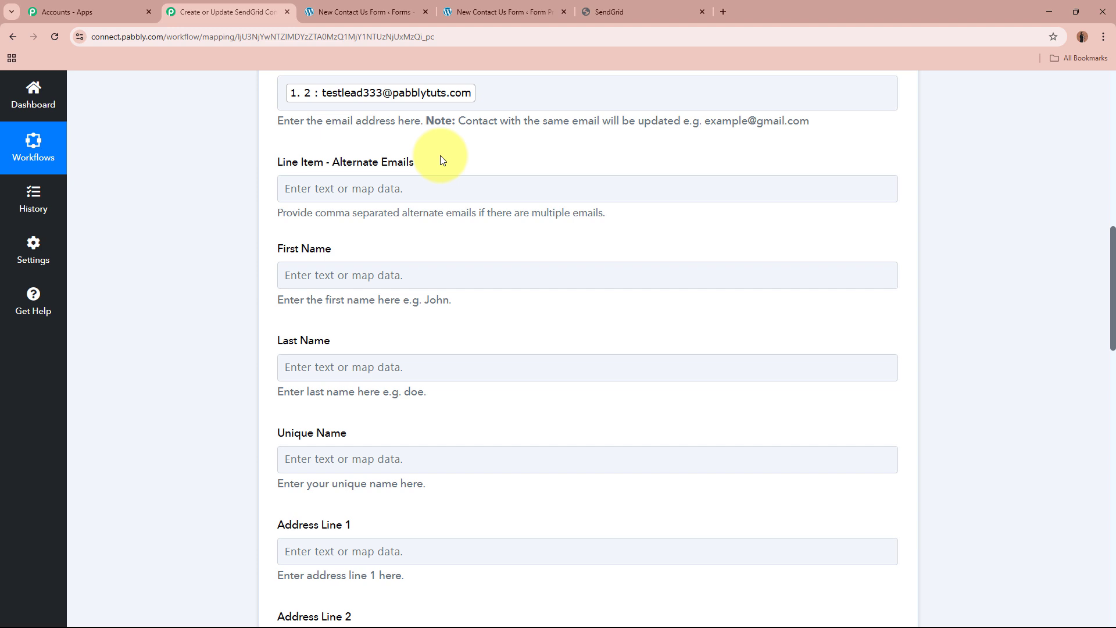
click(419, 275)
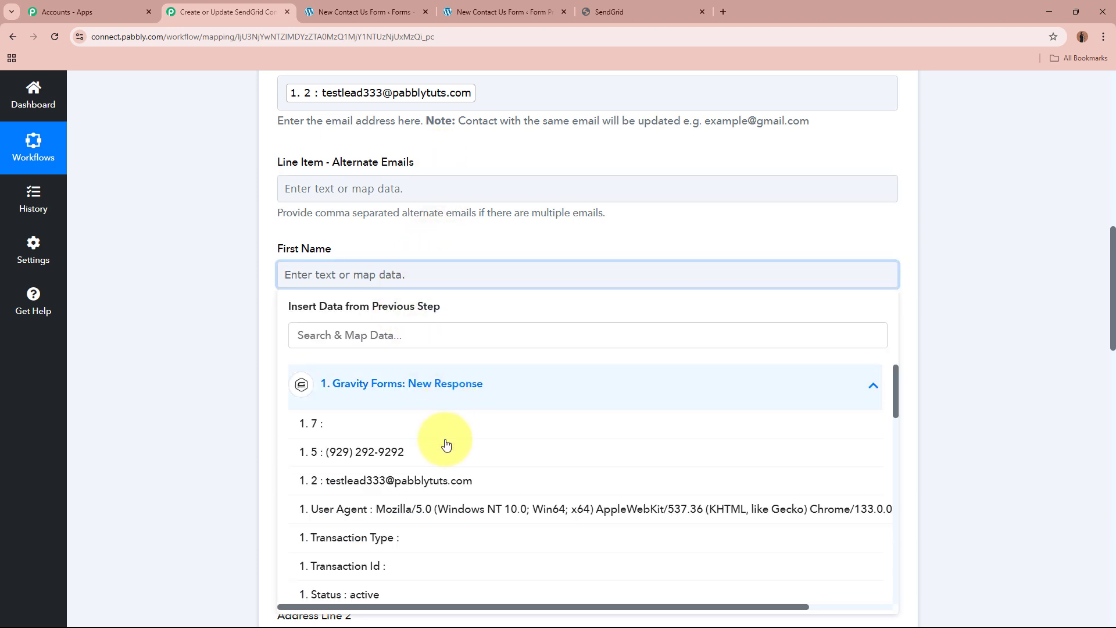
scroll(482, 534, down, 10)
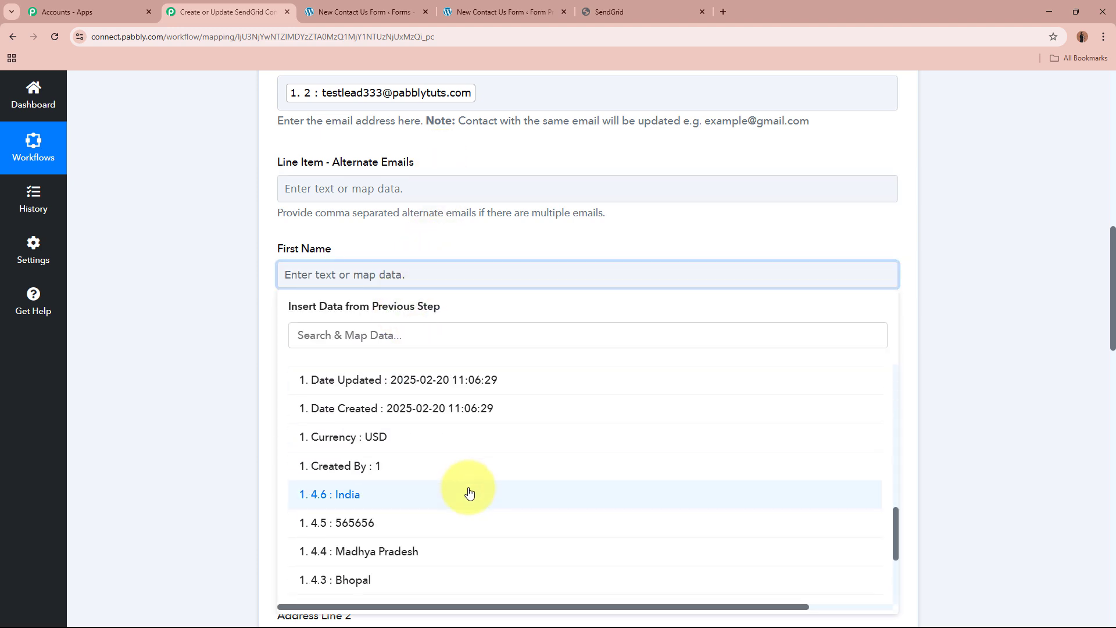
scroll(469, 493, down, 3)
click(399, 580)
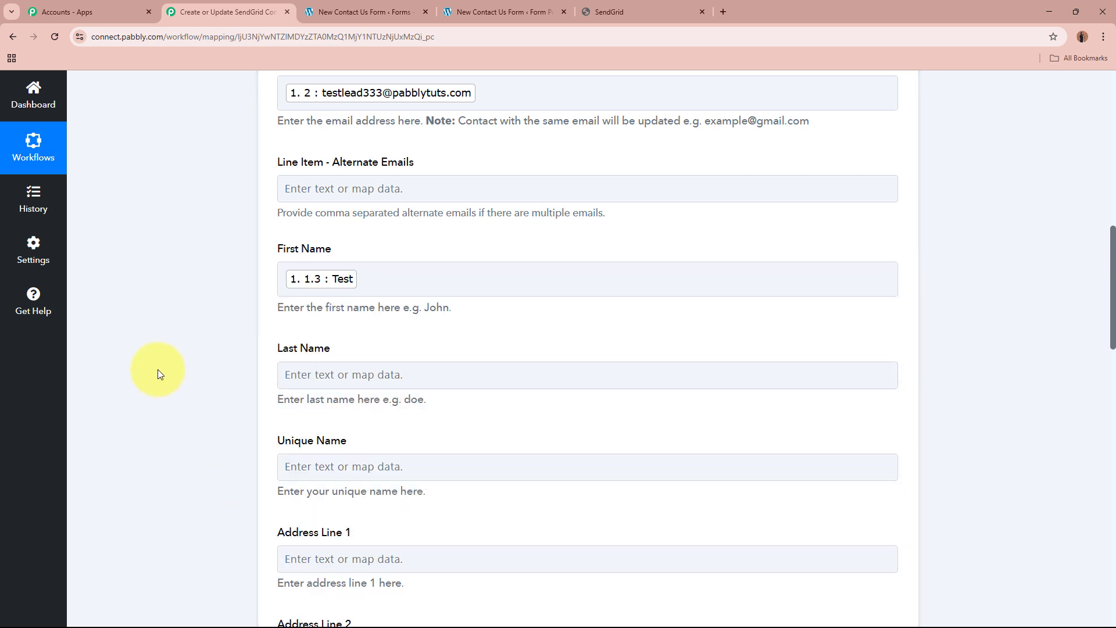
Map the Last Name field to the submitted last name, field 1.6 of the Gravity Forms response.
scroll(159, 373, down, 2)
click(384, 251)
scroll(530, 485, down, 15)
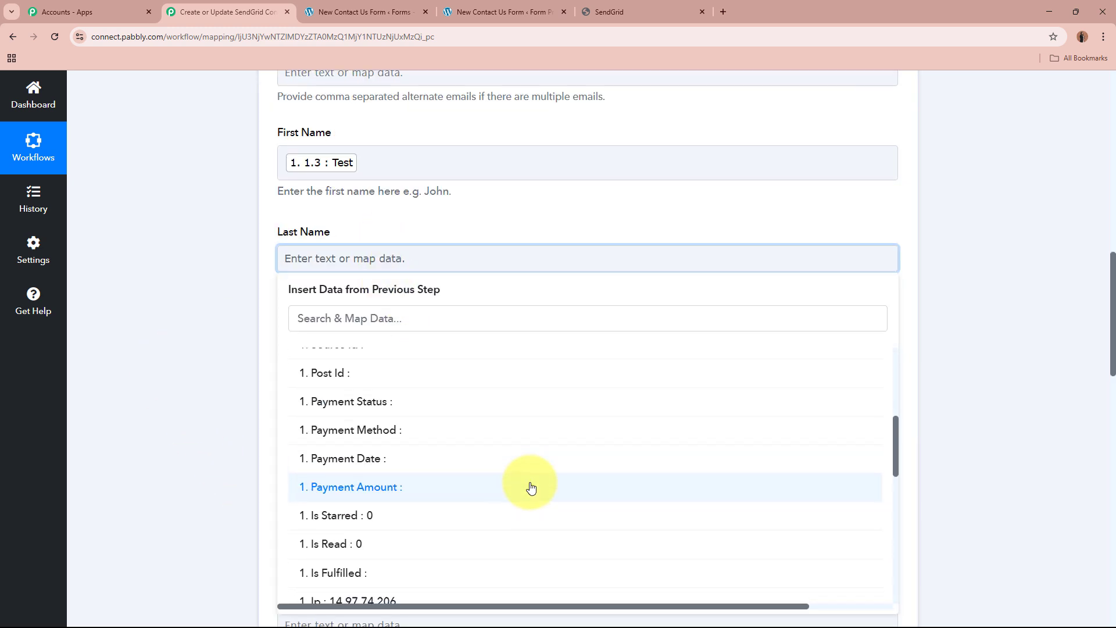
click(404, 517)
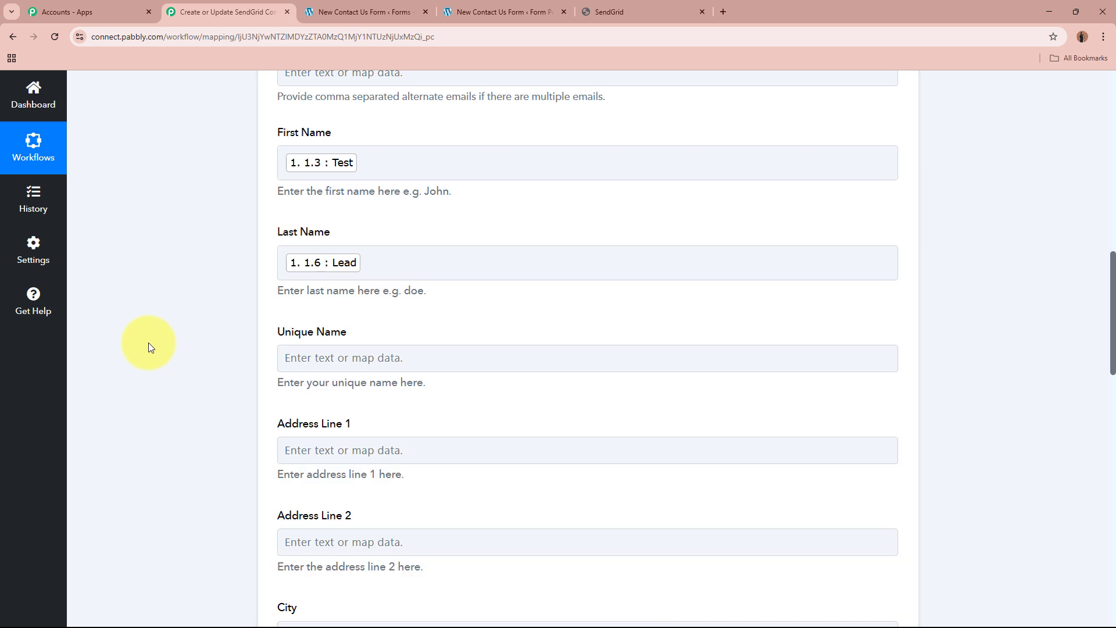
Leave Unique Name empty and map Address Line 1 to the submitted street address, field 4.1 of the Gravity Forms response.
scroll(149, 343, down, 2)
scroll(223, 228, down, 3)
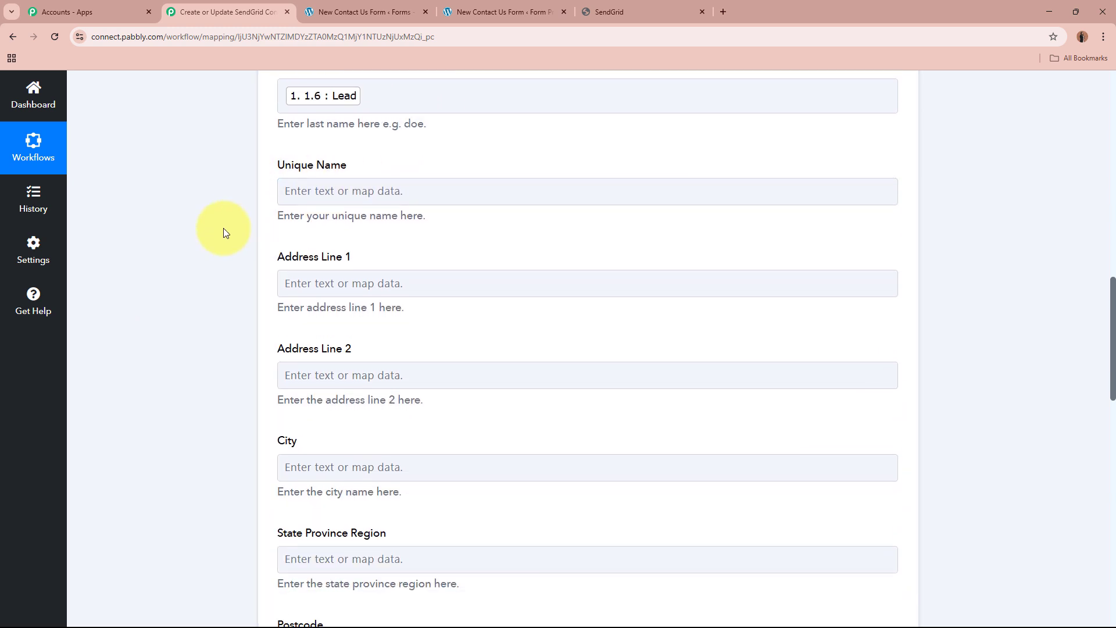
click(312, 158)
click(405, 266)
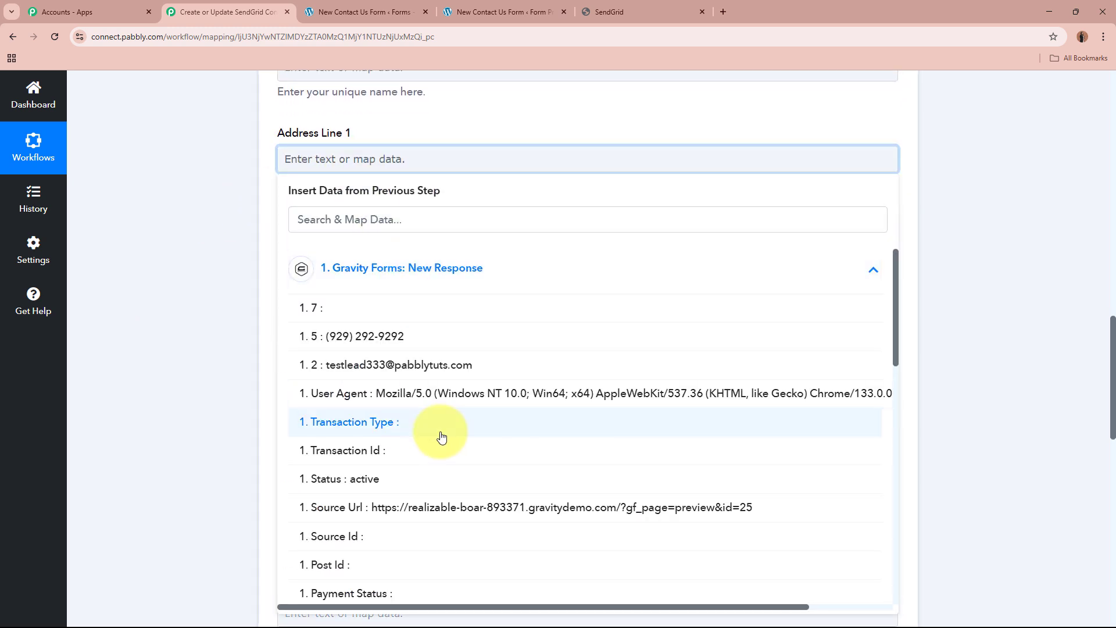
scroll(438, 433, down, 12)
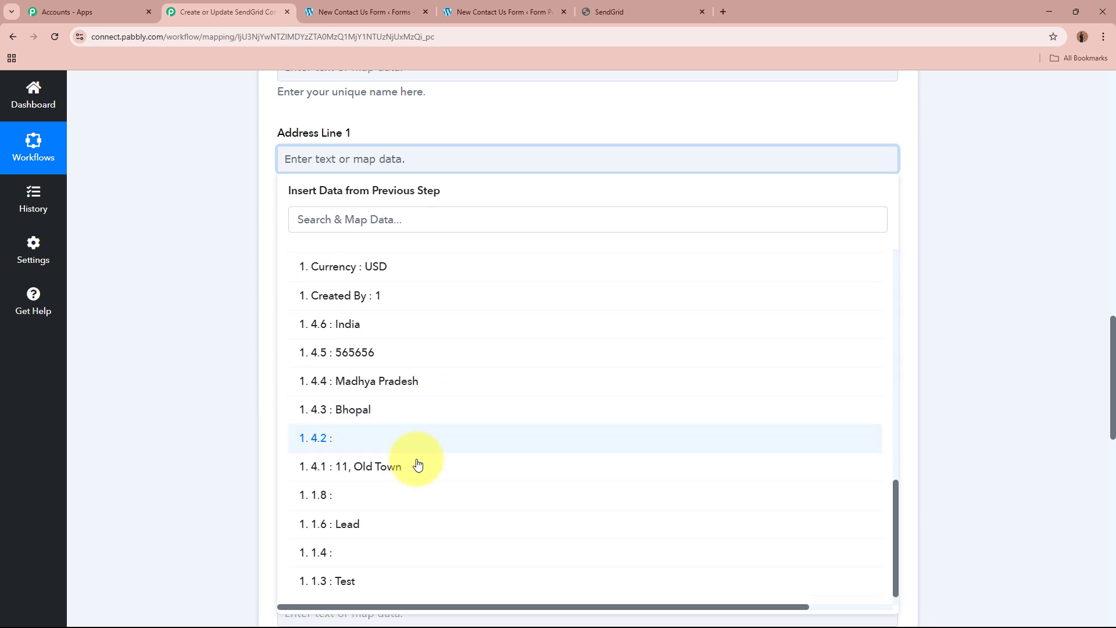
click(416, 467)
Map the City field to the submitted city, field 4.3 of the Gravity Forms response.
click(378, 346)
scroll(228, 332, down, 3)
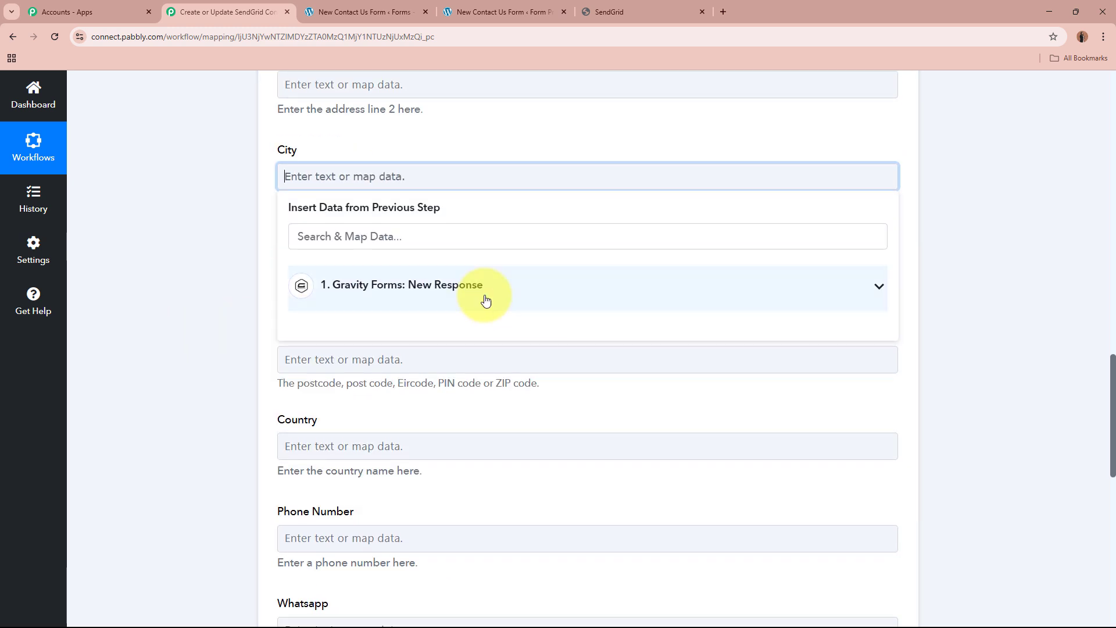
click(486, 297)
scroll(453, 401, down, 10)
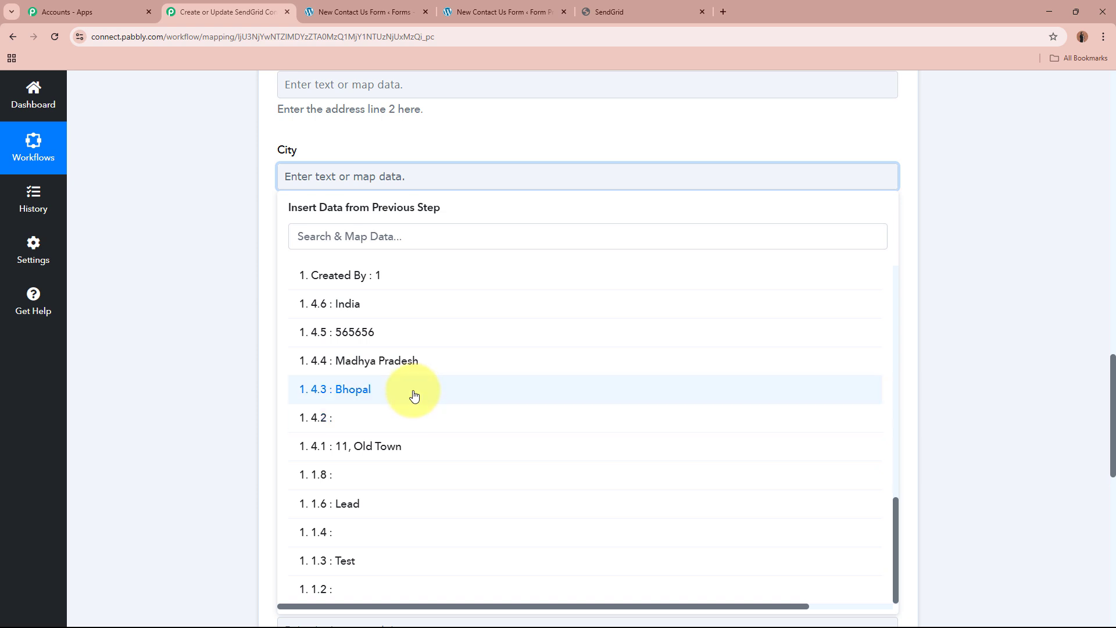
click(411, 390)
Map State Province Region to the submitted state, field 4.4 of the Gravity Forms response.
click(409, 275)
click(433, 379)
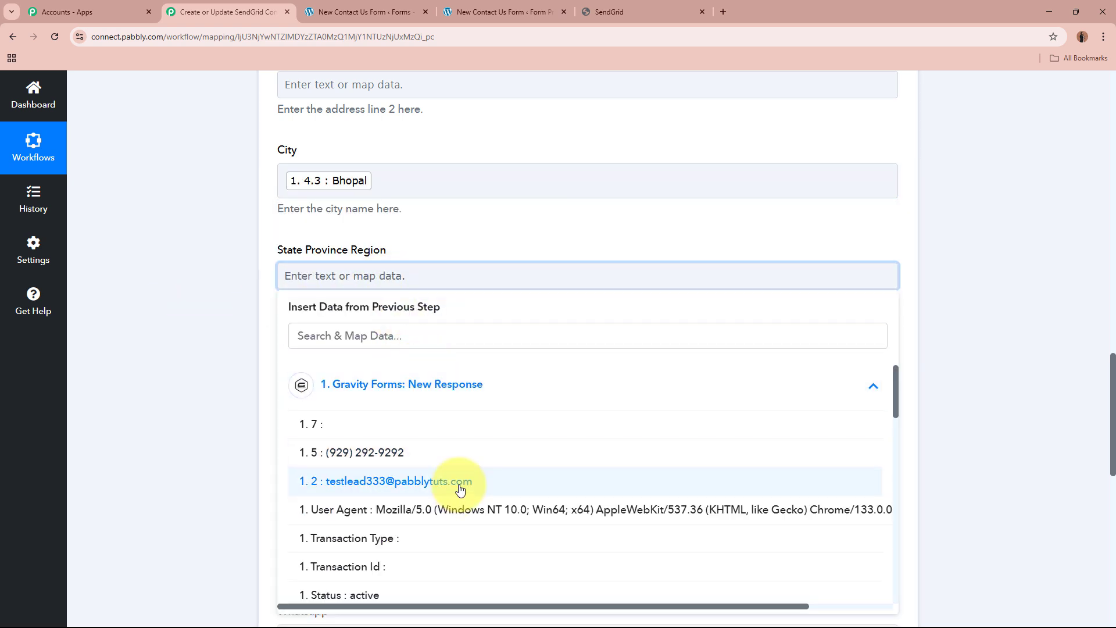
scroll(453, 471, down, 10)
scroll(452, 469, down, 2)
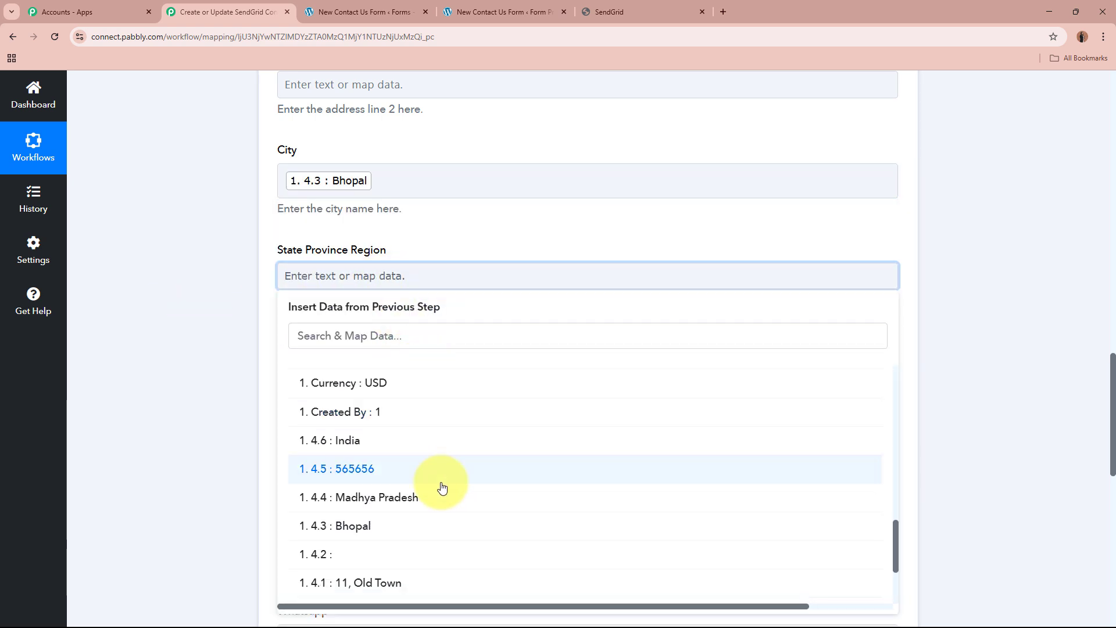
click(438, 487)
click(223, 399)
Map the Postcode field to the submitted postal code, field 4.5 of the Gravity Forms response.
scroll(219, 389, down, 2)
click(331, 253)
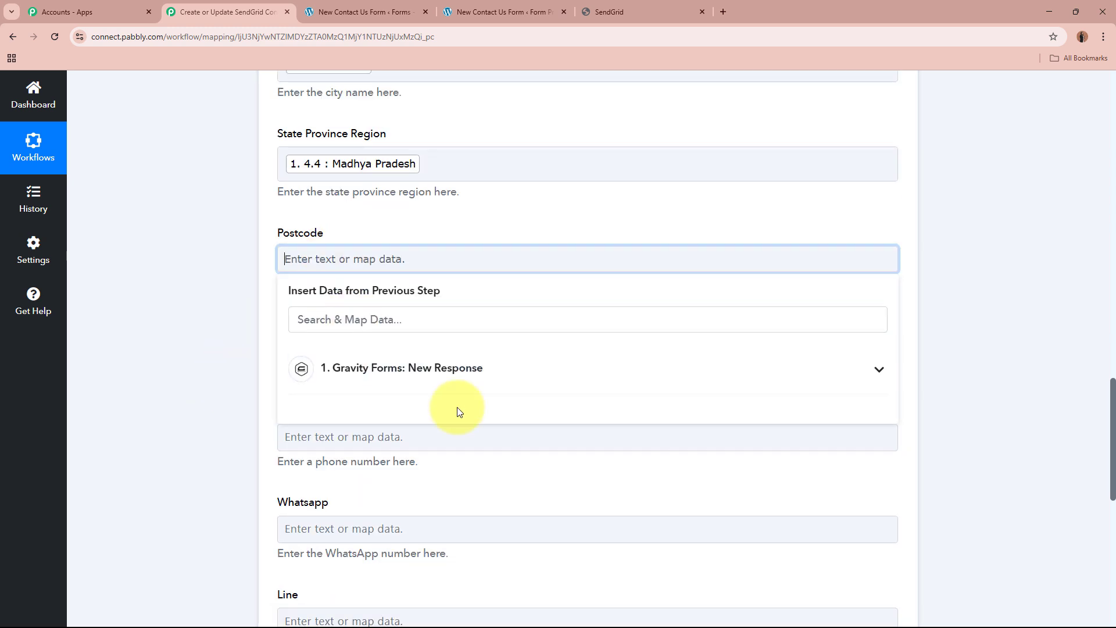
click(447, 372)
scroll(457, 465, down, 10)
scroll(429, 477, down, 5)
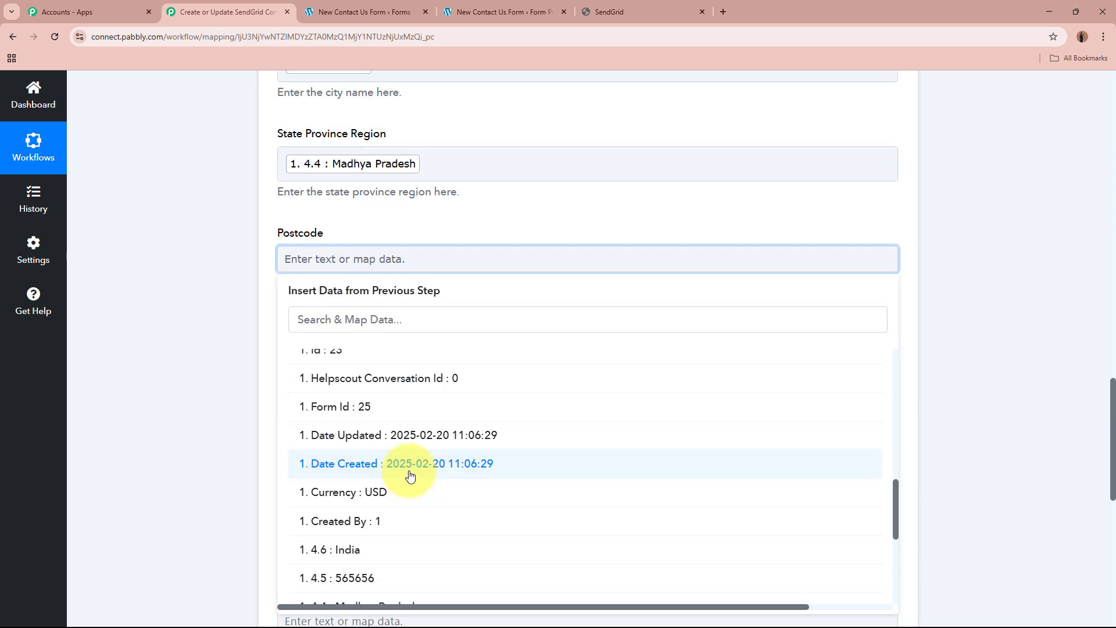
click(413, 448)
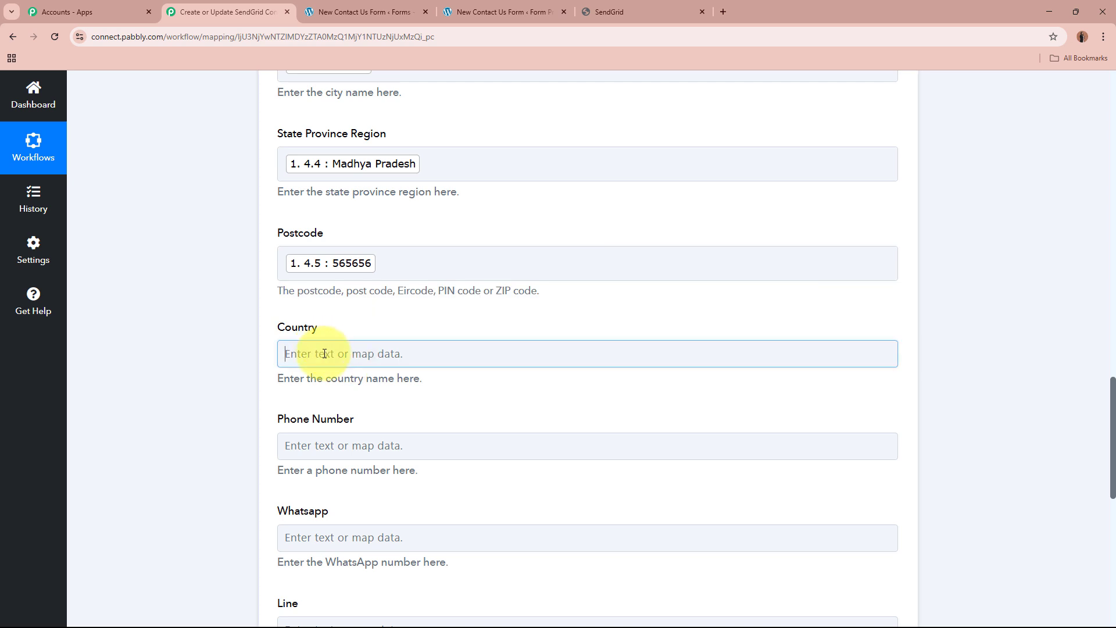
Map the Country field to the submitted country, field 4.6 of the Gravity Forms response.
click(319, 354)
click(378, 357)
scroll(397, 516, down, 5)
scroll(398, 517, down, 8)
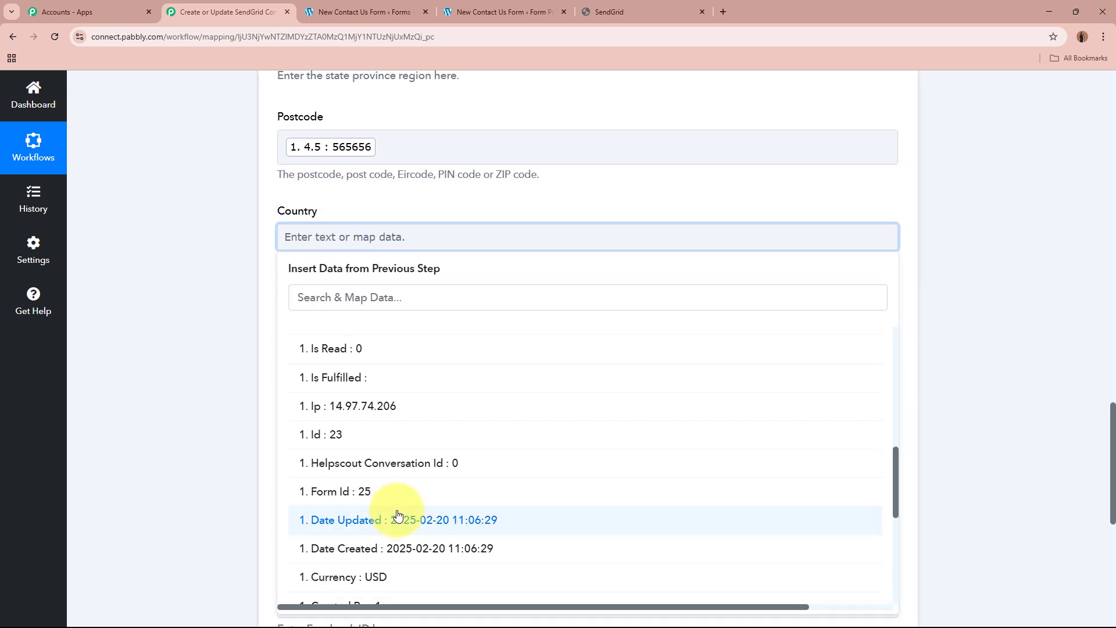
click(383, 349)
click(180, 327)
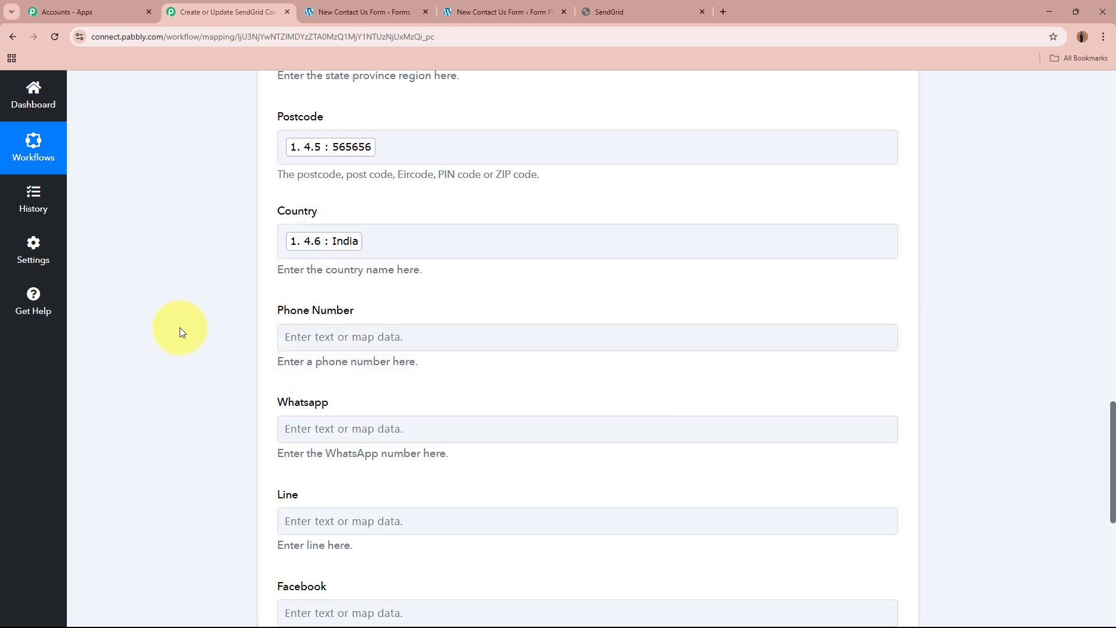
Map both the Phone Number and Whatsapp fields to the submitted phone number, field 5 of the Gravity Forms response.
click(300, 334)
click(512, 335)
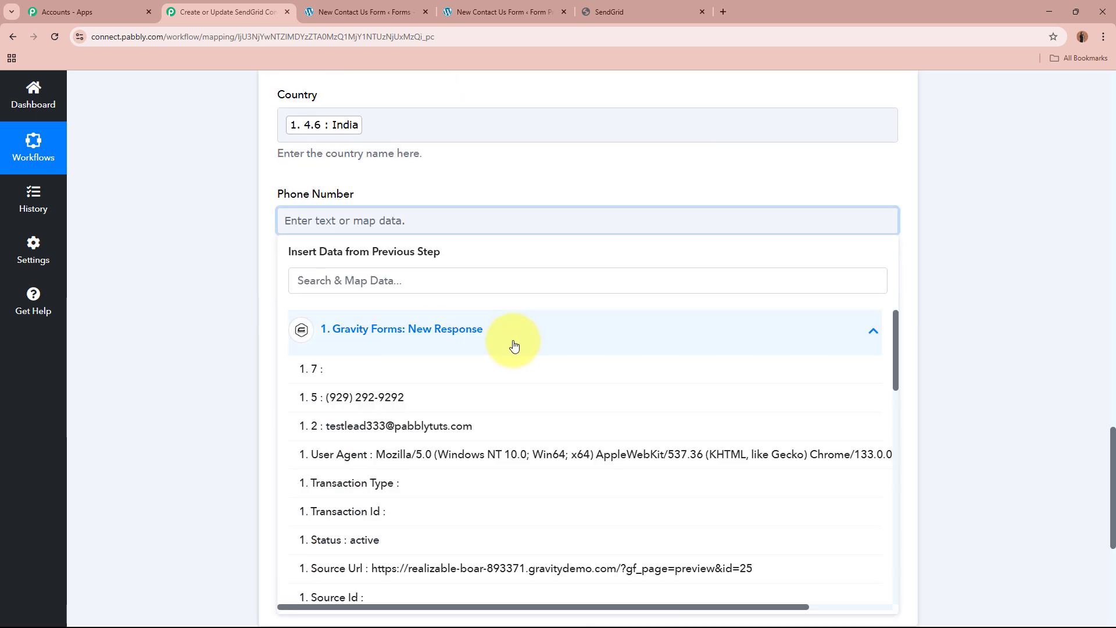
click(436, 394)
click(297, 319)
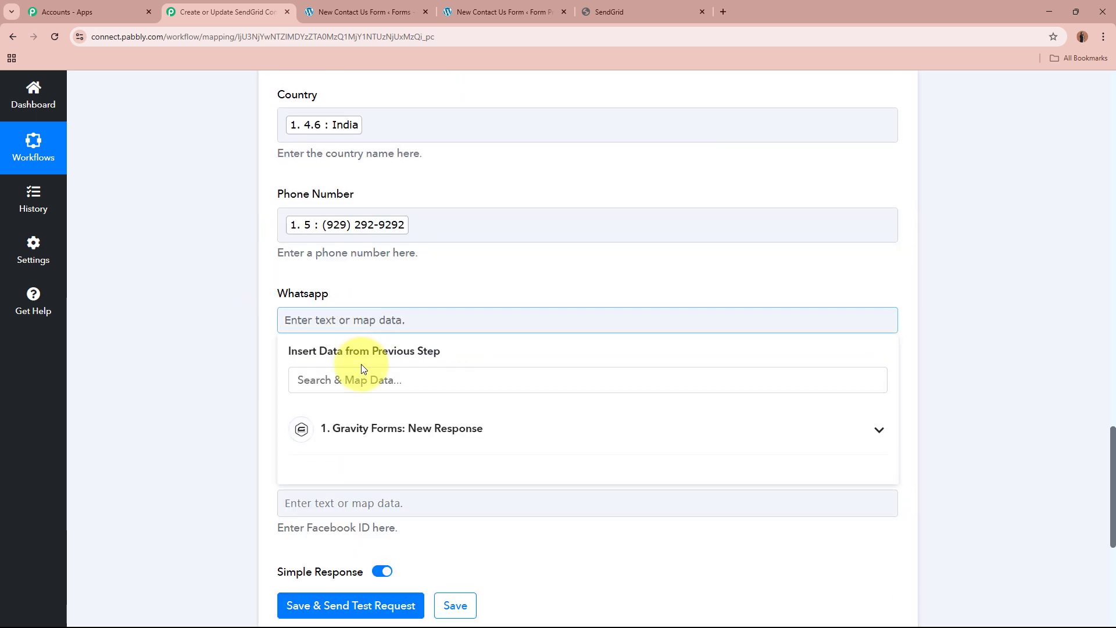
click(386, 428)
click(442, 494)
click(206, 409)
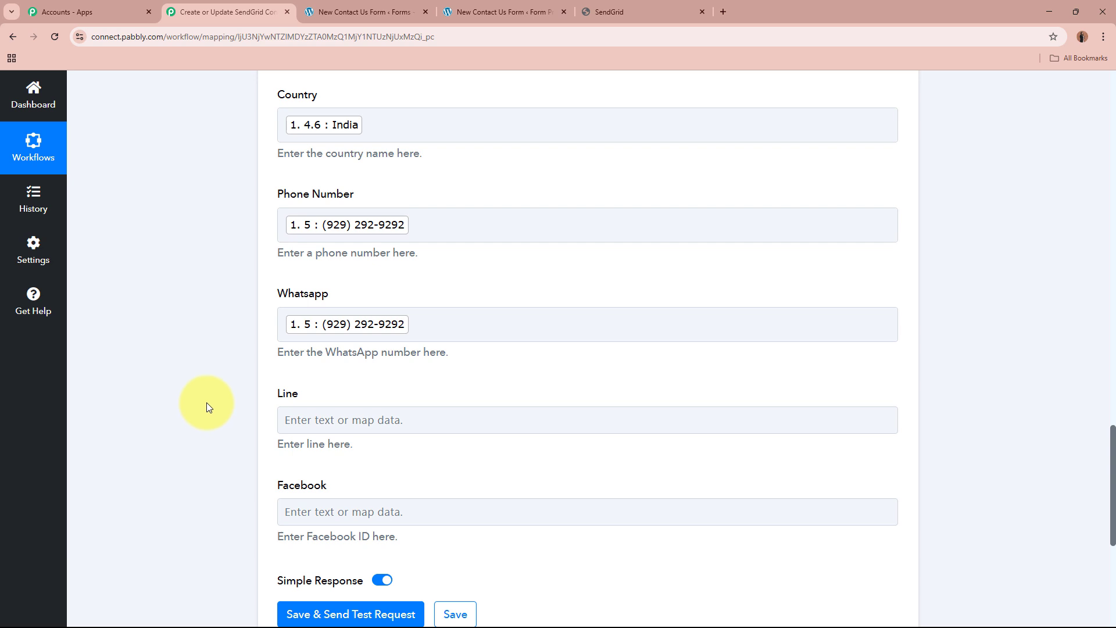
Leave Line and Facebook empty, save the SendGrid action with a test request and check the Job Id in the response.
scroll(207, 398, down, 1)
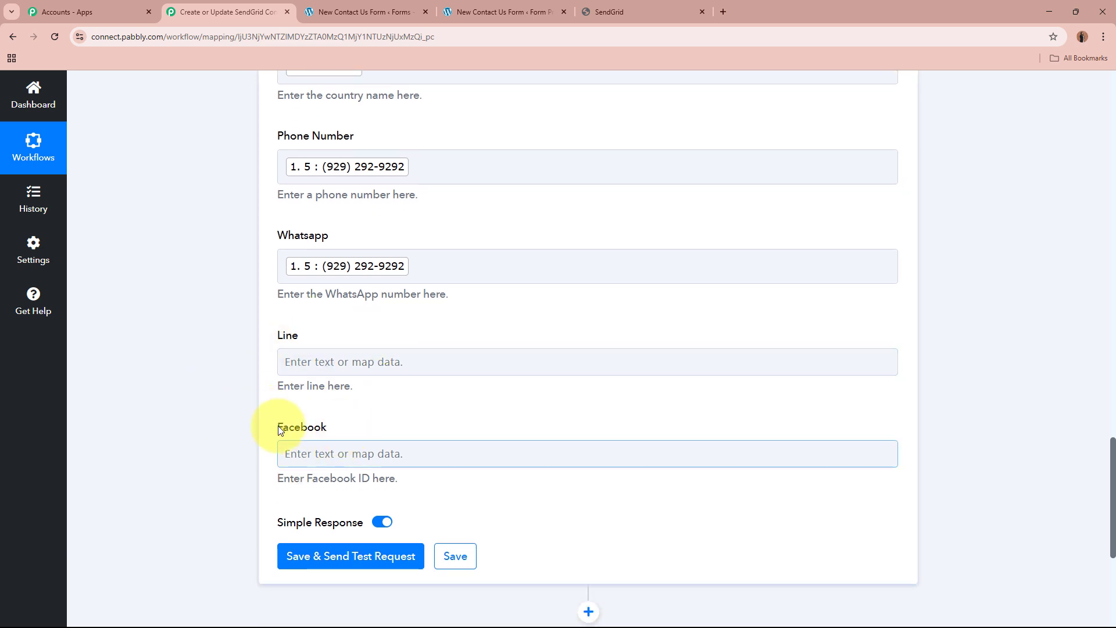
scroll(255, 421, down, 3)
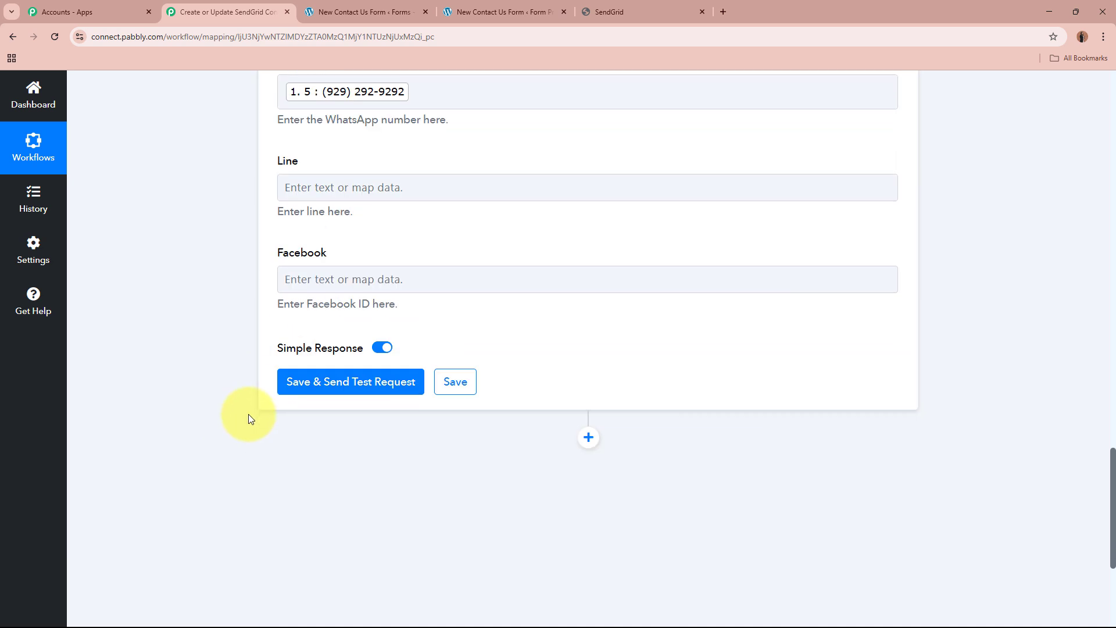
click(357, 388)
scroll(168, 371, down, 3)
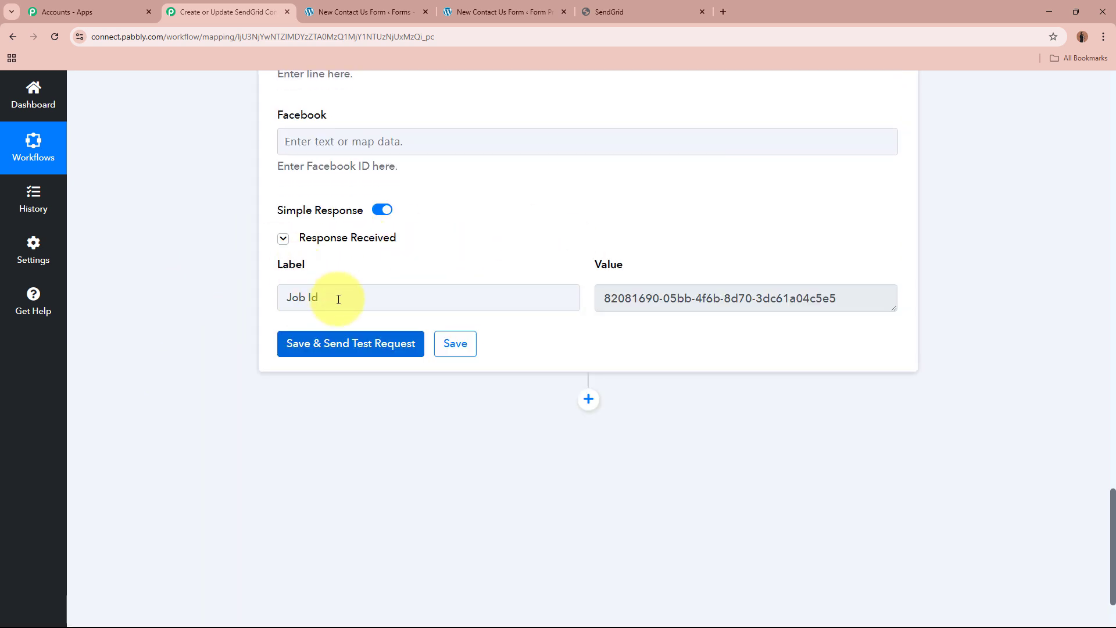
drag(841, 293, 558, 292)
click(1077, 287)
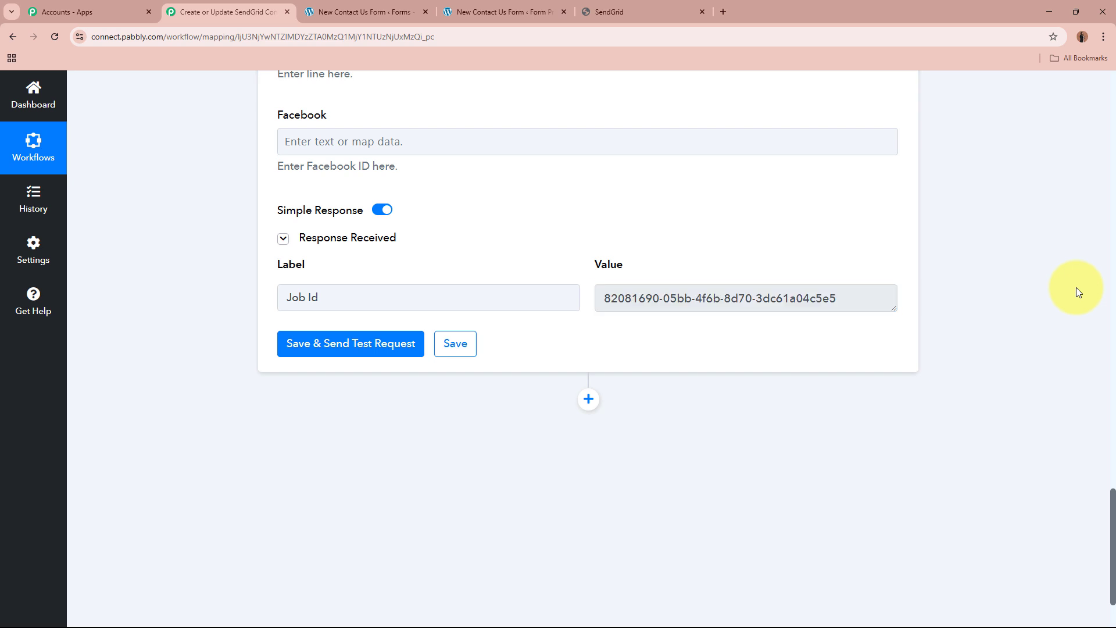
Switch to SendGrid, reload the New Leads list and open the contact created by the test request.
click(625, 14)
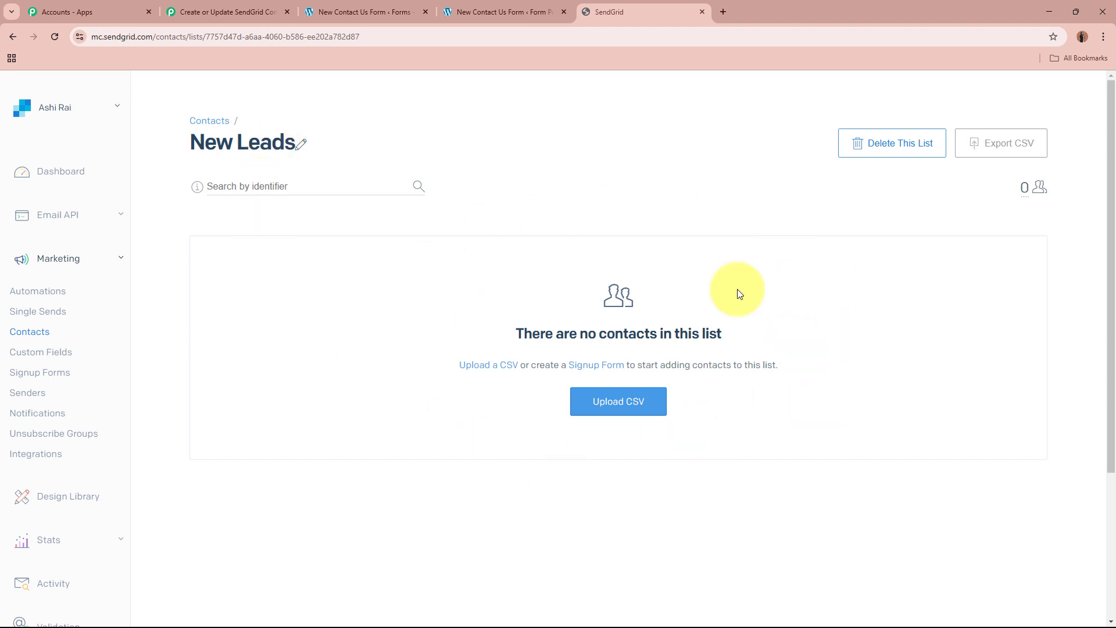
click(57, 34)
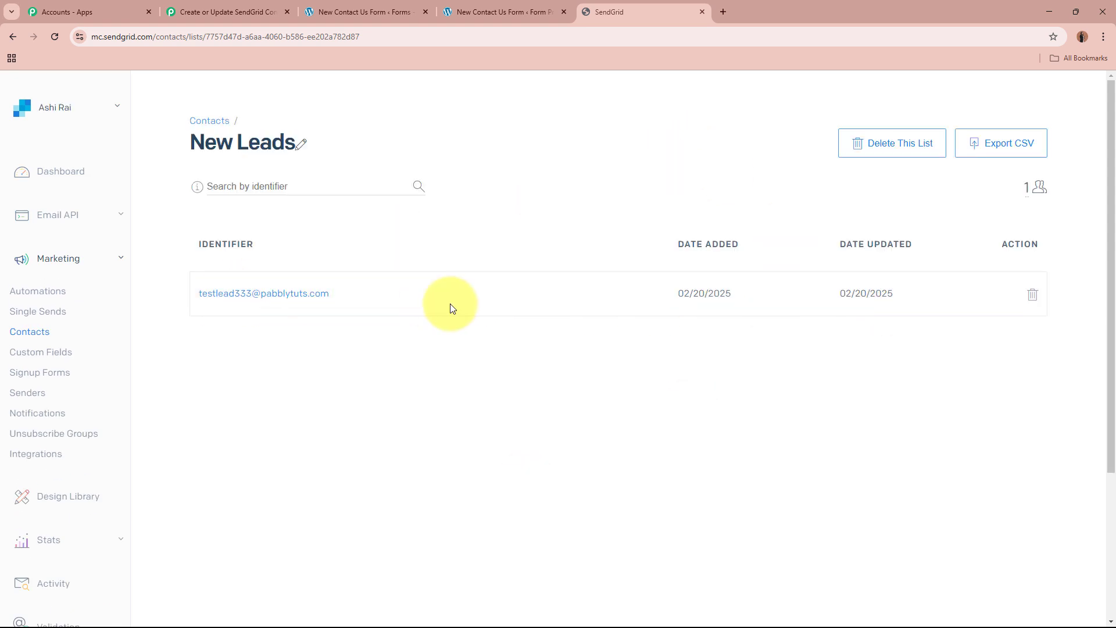
click(292, 295)
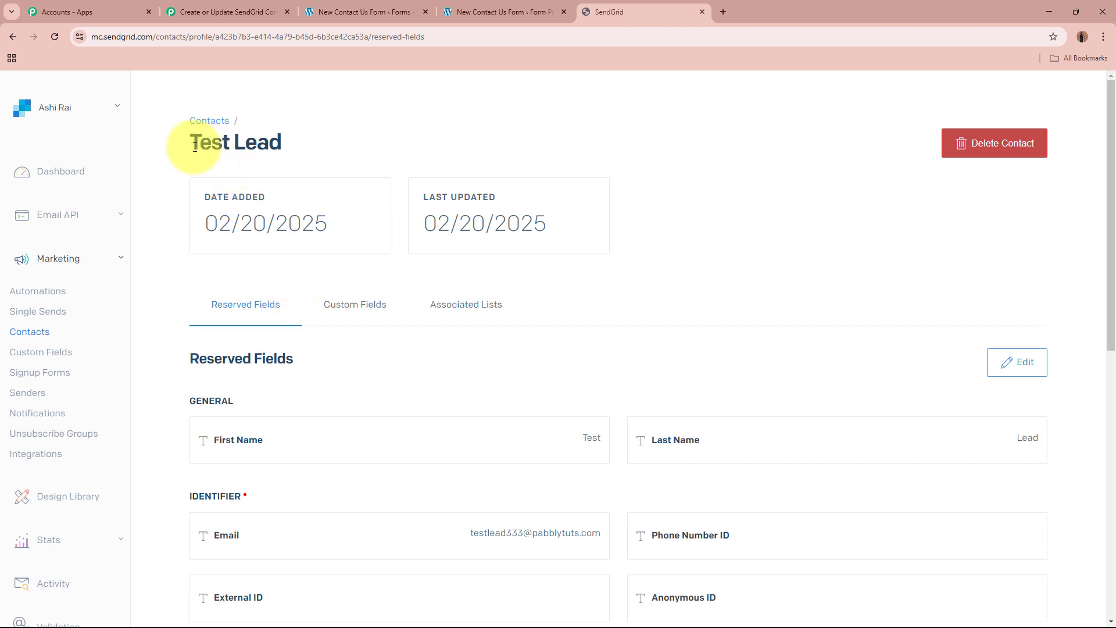
Check the contact's reserved fields for the submitted email, address, city, state, postal code, country and phone details.
scroll(587, 309, down, 2)
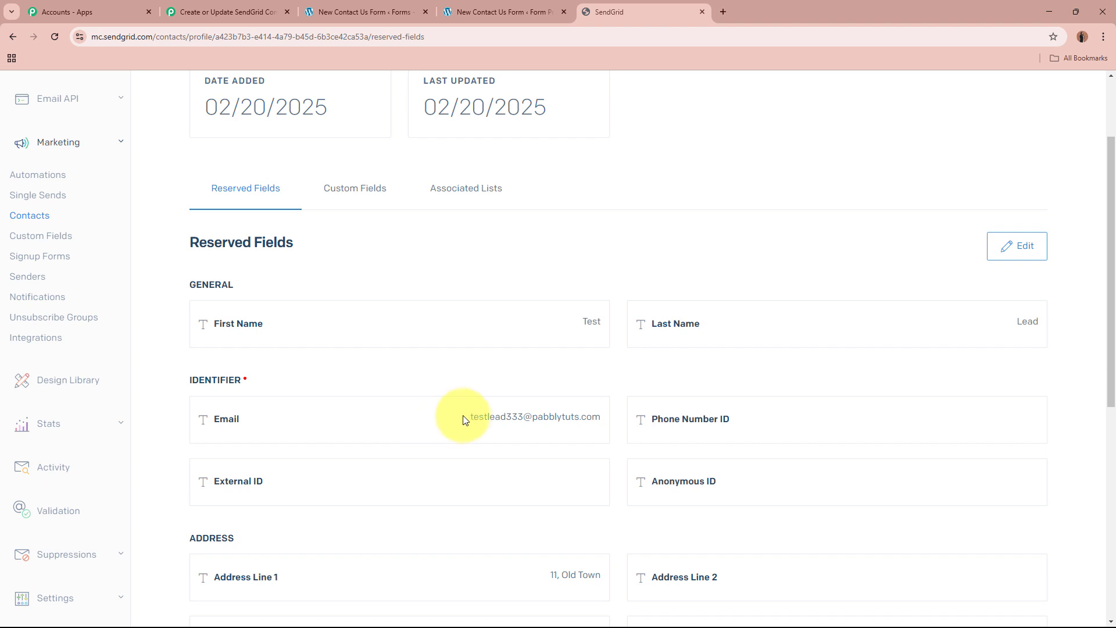
drag(465, 419, 587, 416)
click(590, 417)
scroll(592, 417, down, 1)
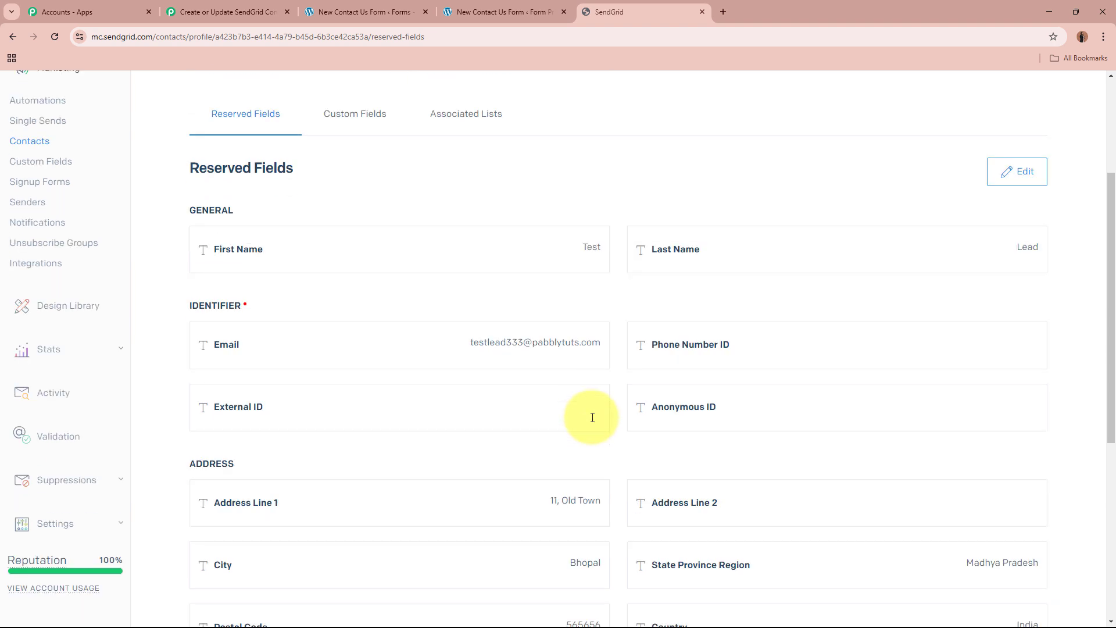
scroll(593, 416, down, 4)
drag(538, 284, 595, 282)
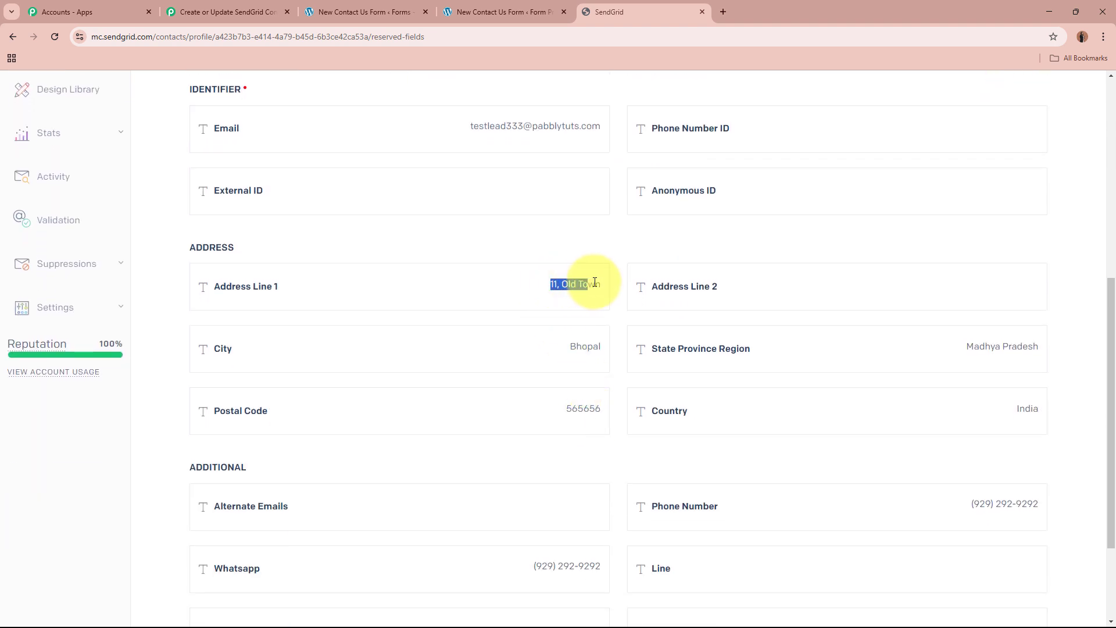
click(599, 338)
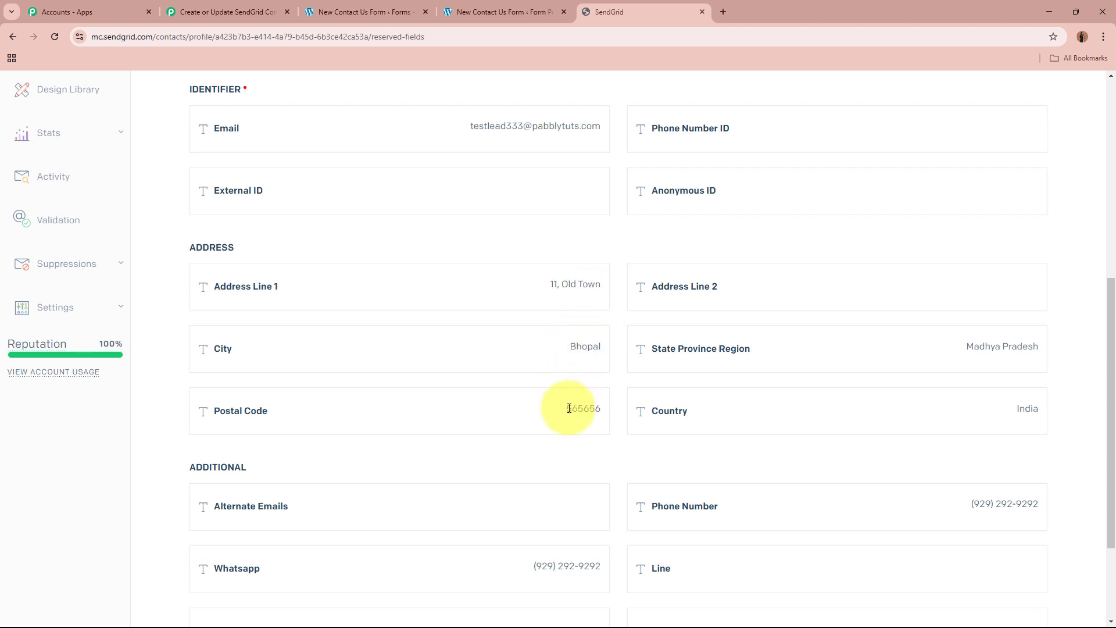
Compare the contact's state, country, Whatsapp and Phone Number fields with the submitted form details.
drag(966, 347, 1028, 346)
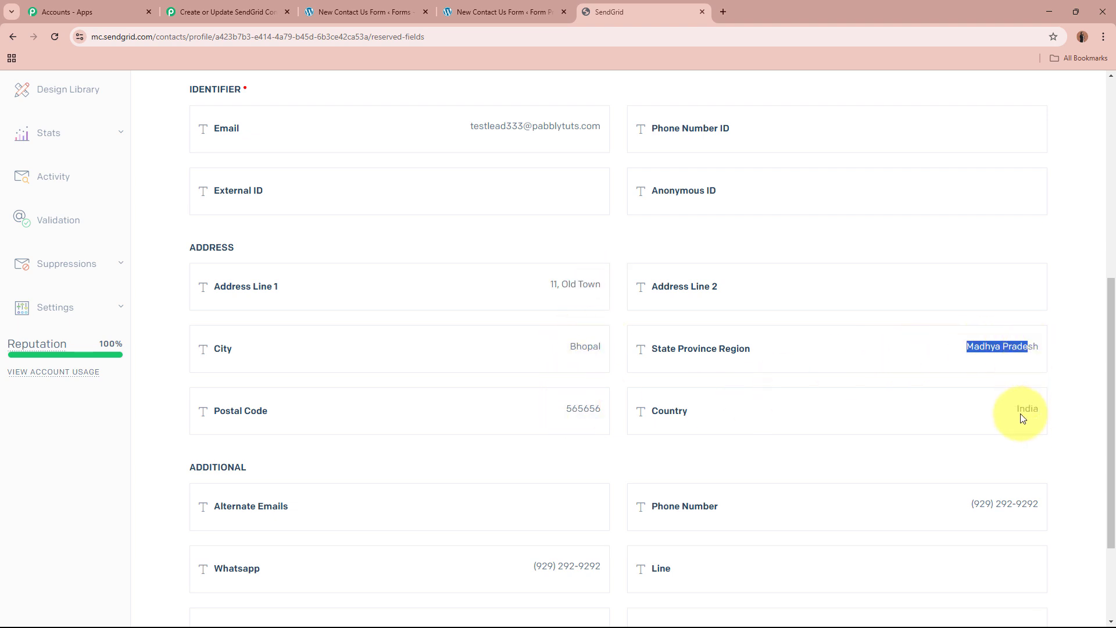
click(1046, 412)
scroll(1022, 430, down, 2)
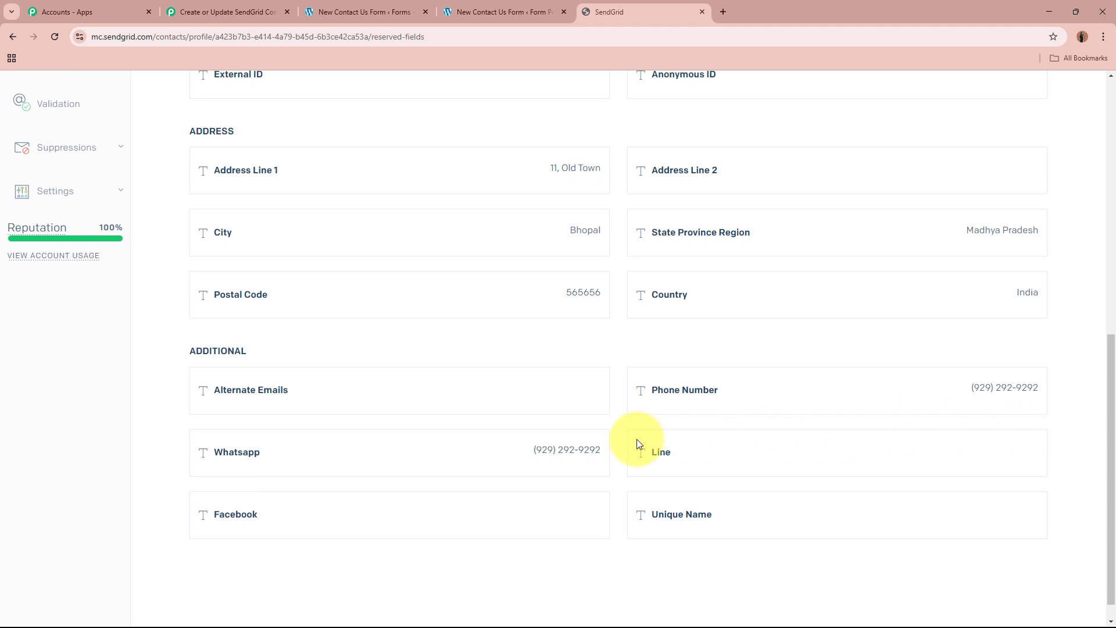
drag(533, 449, 596, 449)
drag(973, 387, 1059, 375)
scroll(587, 232, up, 9)
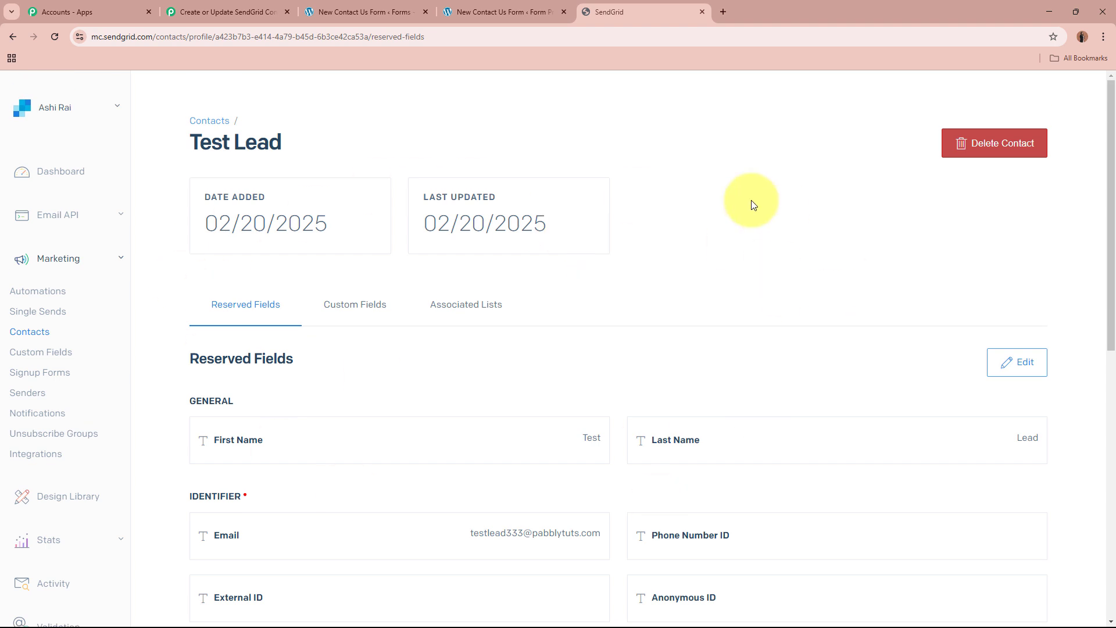
Switch back to the Pabbly Connect workflow and collapse the SendGrid Add or Update a Contact action.
click(372, 10)
click(672, 9)
click(192, 10)
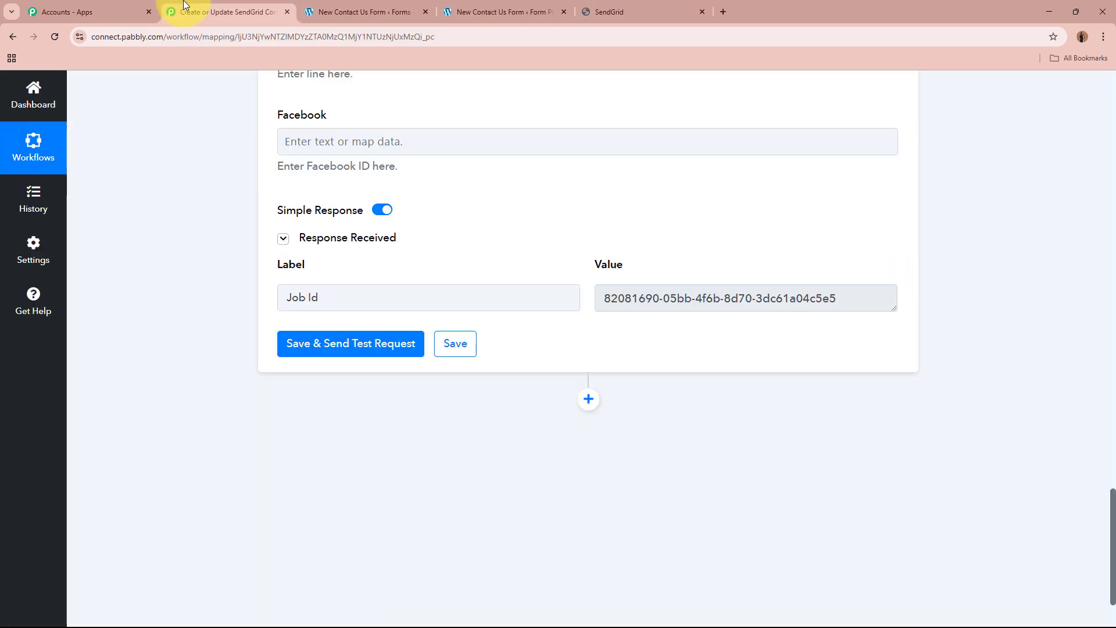
scroll(219, 226, up, 8)
scroll(218, 221, up, 15)
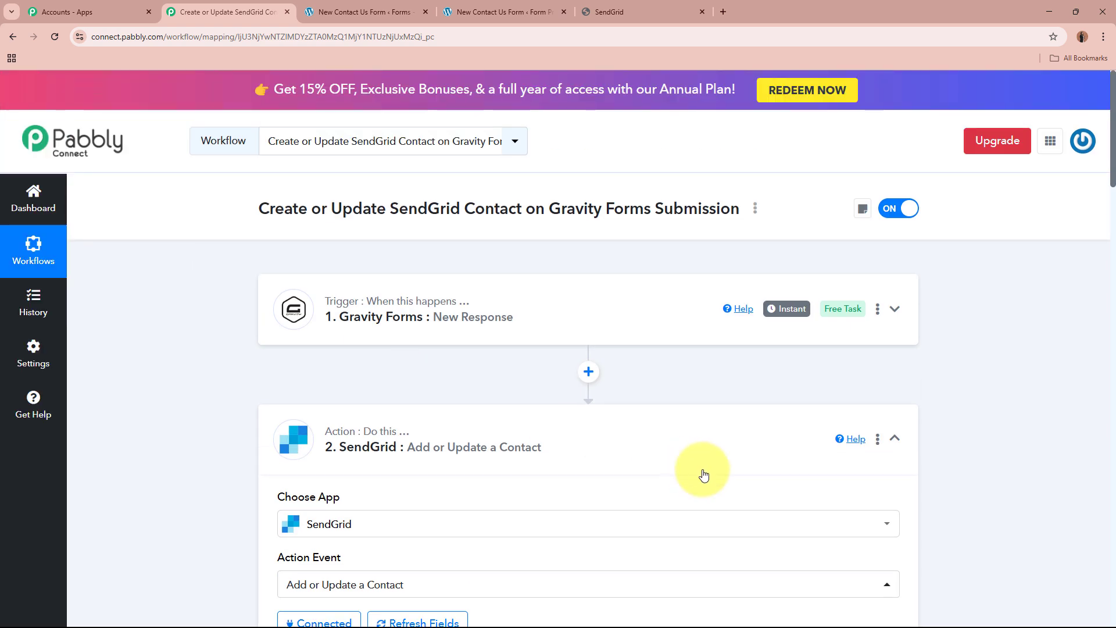
click(703, 465)
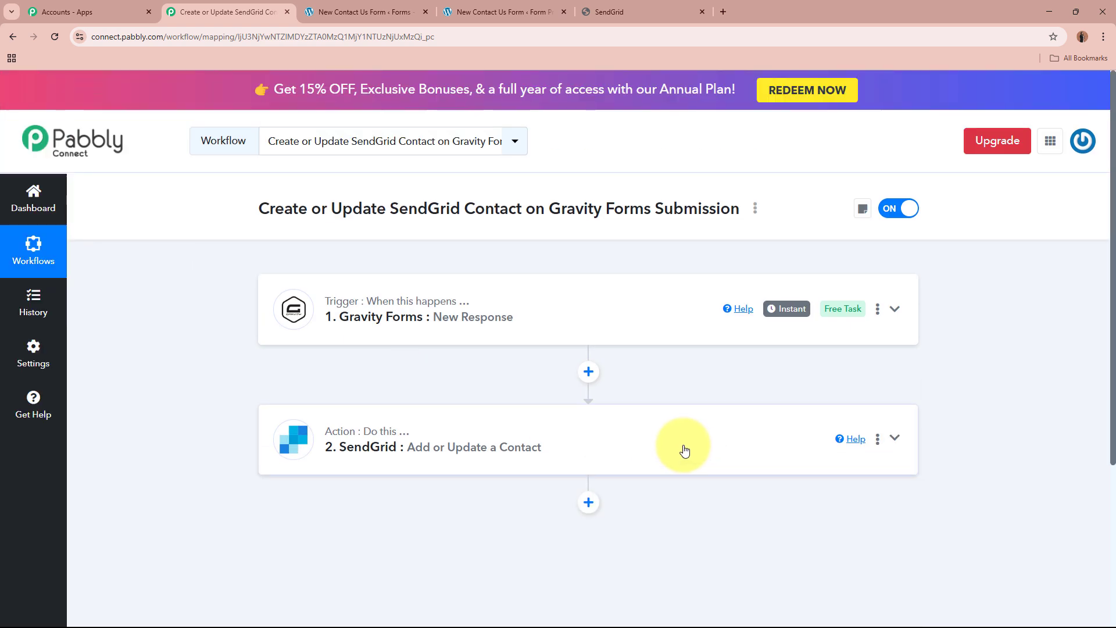